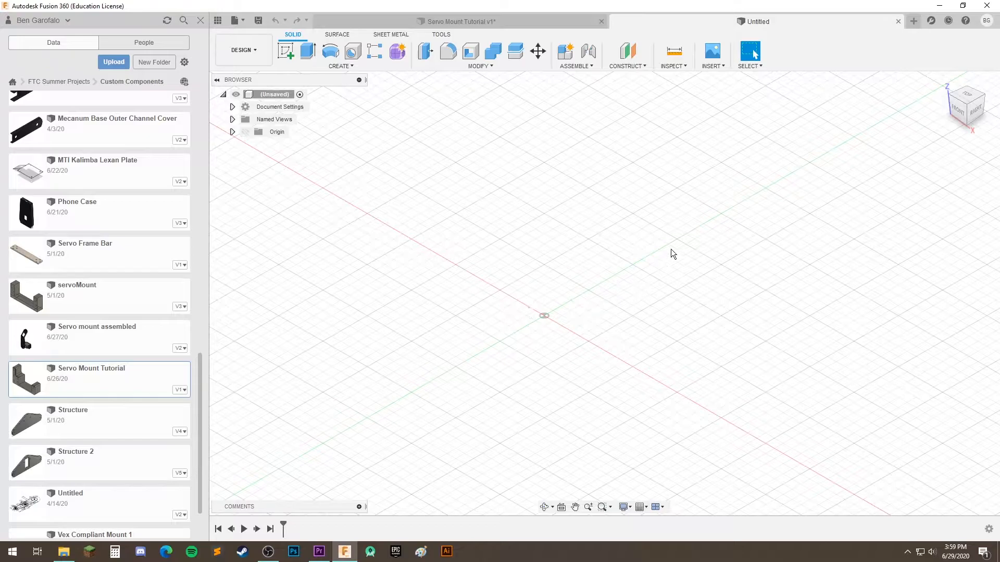
# Start a new sketch on the front XZ origin plane
pyautogui.moveTo(603, 284); pyautogui.dragTo(657, 229, button='middle')
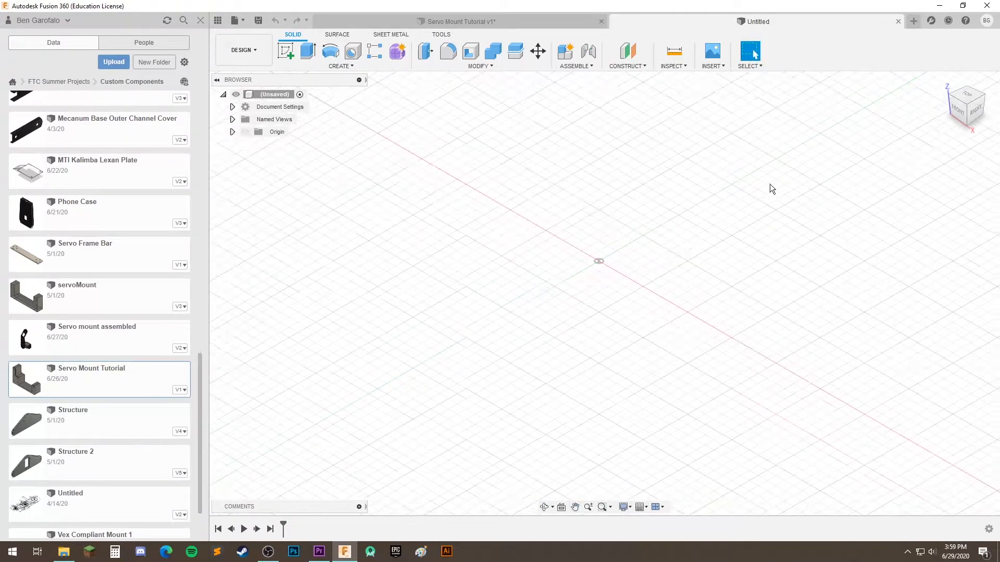
pyautogui.click(942, 82)
pyautogui.moveTo(602, 327); pyautogui.dragTo(577, 304, button='middle')
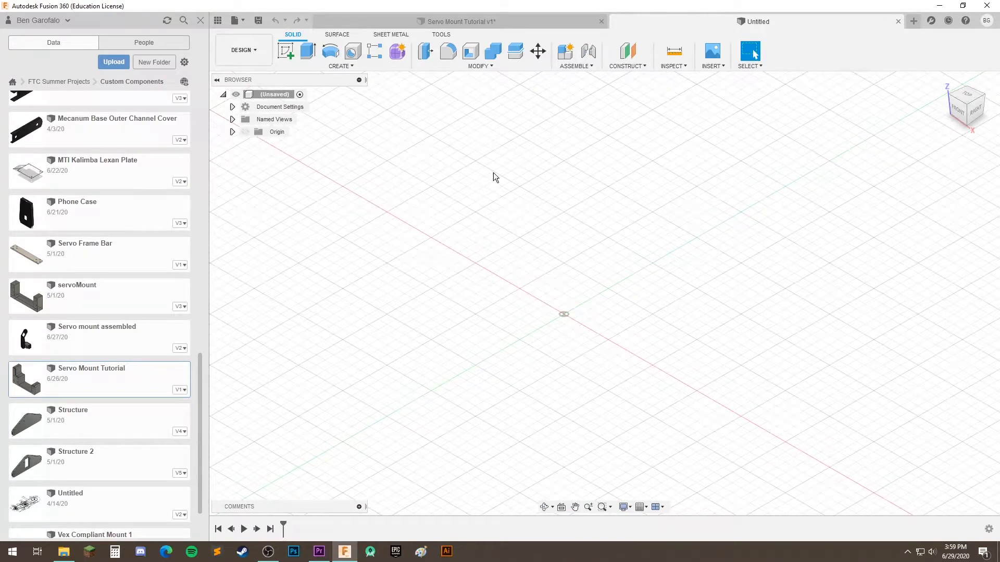
pyautogui.click(290, 49)
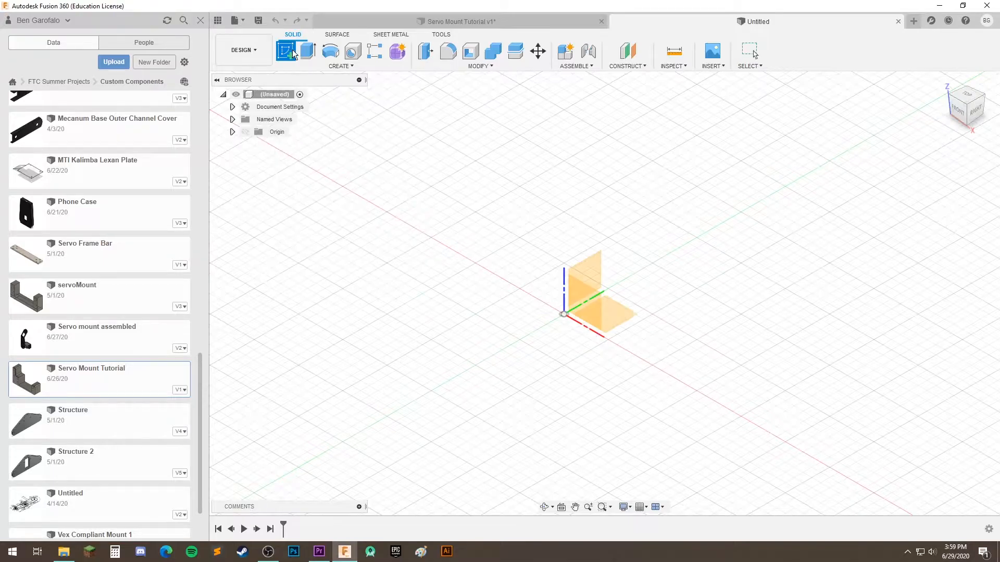
pyautogui.click(580, 306)
# Draw an upright rectangle 10 mm wide and 50 mm tall with its lower-left corner on the origin
pyautogui.scroll(4, 565, 268)
pyautogui.moveTo(723, 328)
pyautogui.mouseDown(button='middle')
pyautogui.moveTo(714, 306)
pyautogui.moveTo(659, 319)
pyautogui.moveTo(589, 316)
pyautogui.moveTo(631, 287)
pyautogui.moveTo(660, 297)
pyautogui.moveTo(621, 322)
pyautogui.moveTo(589, 266)
pyautogui.mouseUp(button='middle')
pyautogui.scroll(2, 625, 332)
pyautogui.scroll(3, 678, 317)
pyautogui.scroll(-4, 678, 317)
pyautogui.scroll(-3, 590, 317)
pyautogui.scroll(-2, 633, 287)
pyautogui.scroll(1, 576, 237)
pyautogui.click(337, 66)
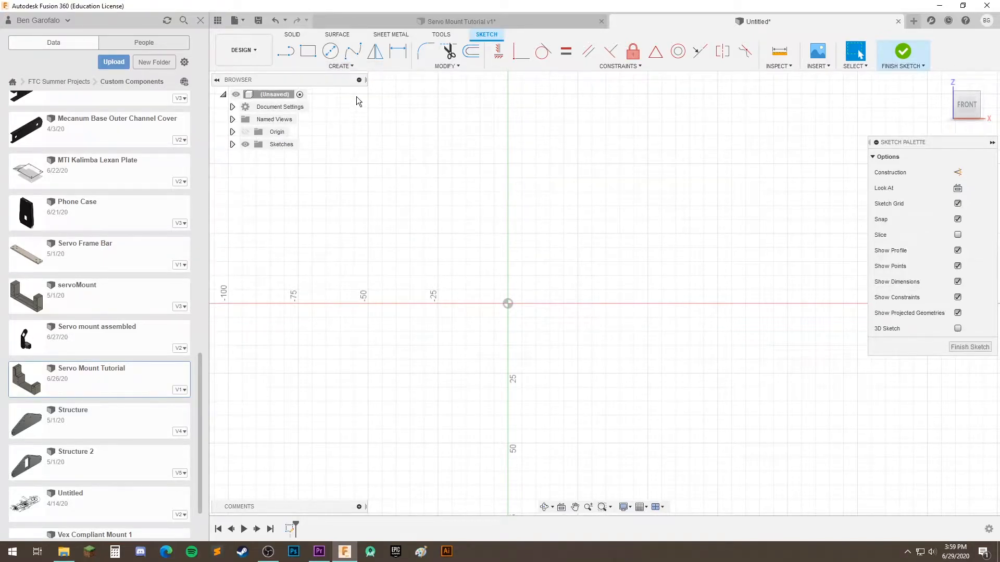
pyautogui.click(308, 51)
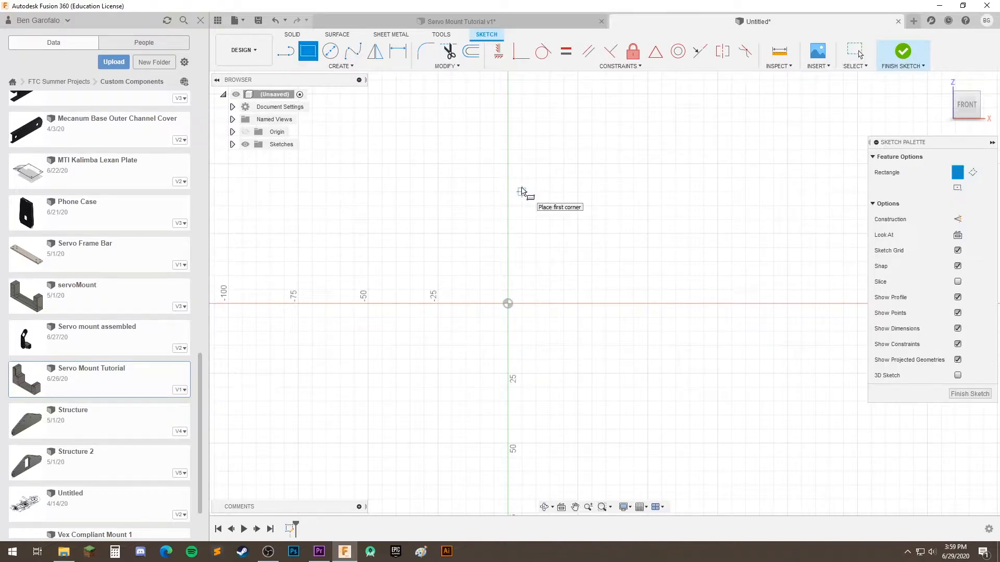
pyautogui.click(508, 164)
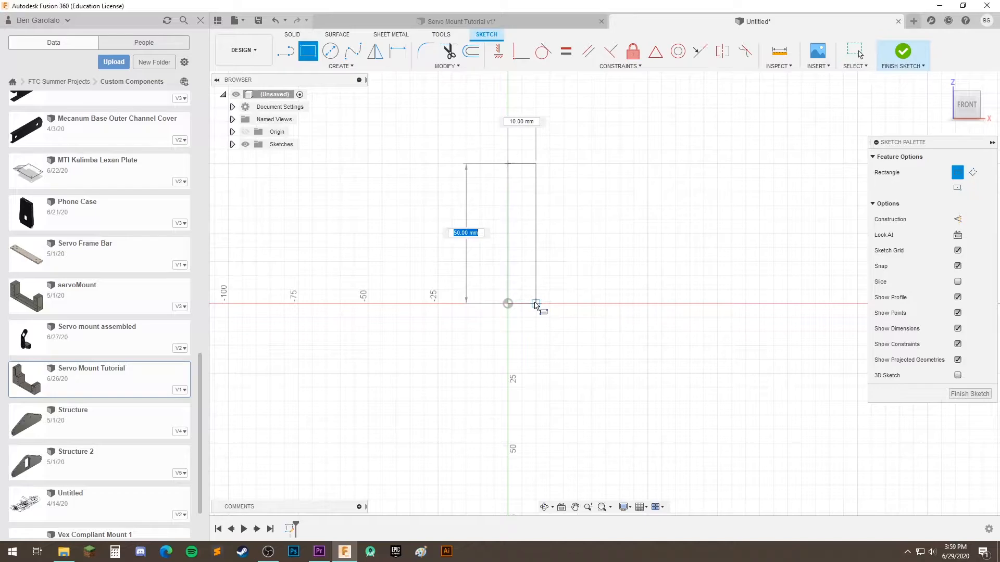
pyautogui.click(536, 303)
# Draw an adjoining rectangle about 65 by 30 mm on the baseline, with an inner rectangle about 45 by 20 mm hanging from its top edge
pyautogui.click(535, 219)
pyautogui.click(717, 303)
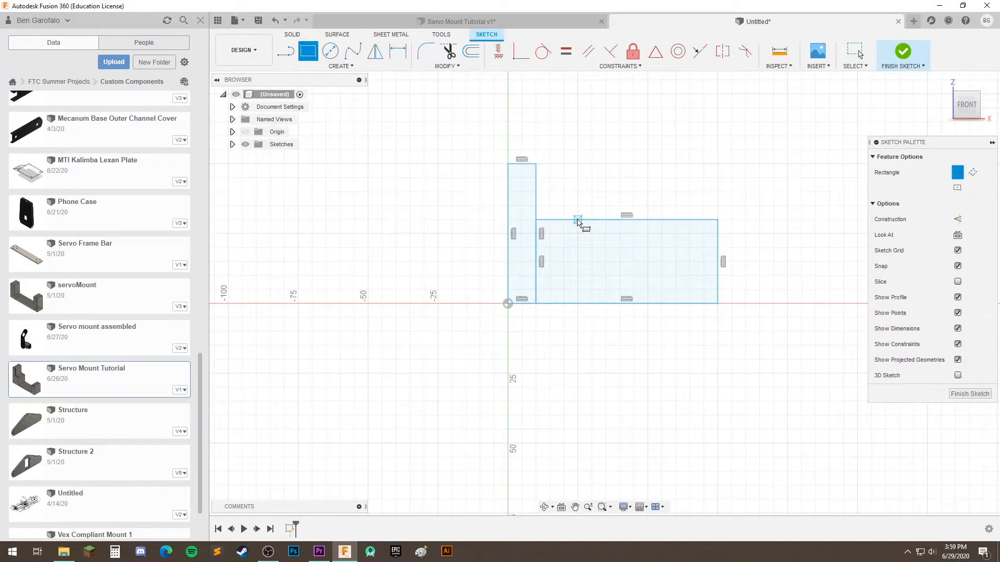
pyautogui.click(563, 220)
pyautogui.click(690, 275)
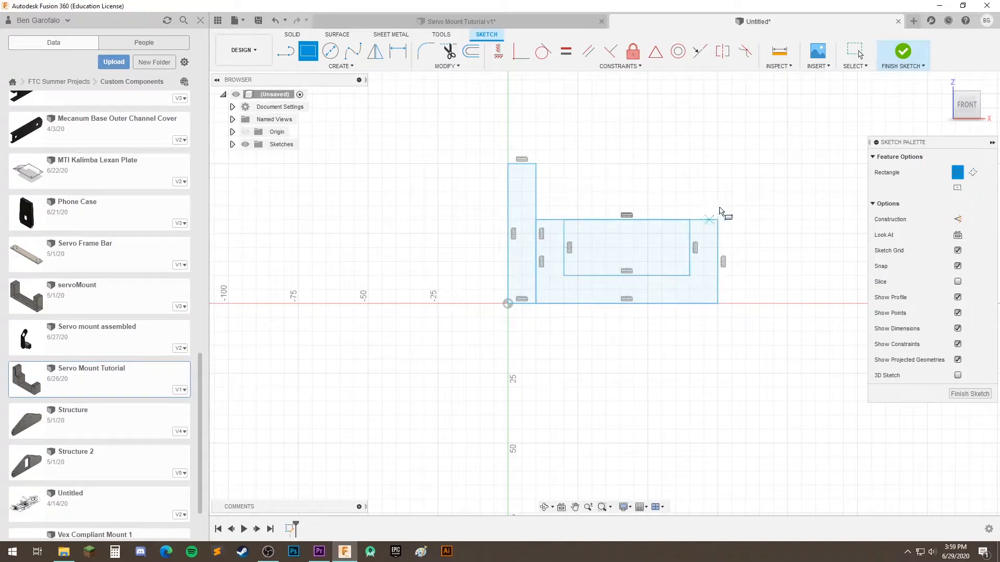
pyautogui.moveTo(604, 354); pyautogui.dragTo(564, 400, button='middle')
pyautogui.scroll(3, 582, 377)
pyautogui.moveTo(615, 430)
pyautogui.mouseDown(button='middle')
pyautogui.moveTo(593, 442)
pyautogui.moveTo(626, 412)
pyautogui.mouseUp(button='middle')
pyautogui.scroll(-2, 588, 438)
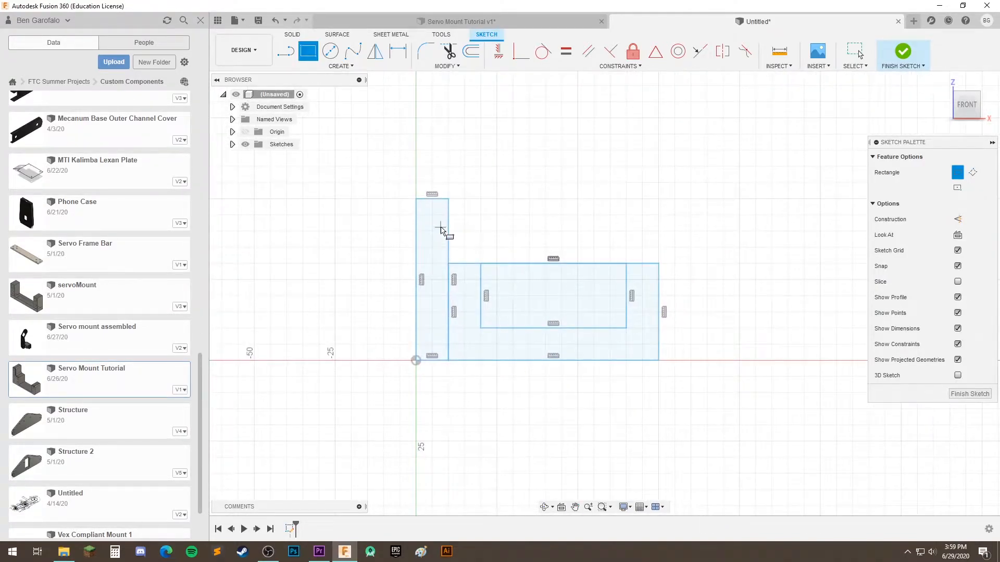
pyautogui.scroll(-2, 576, 364)
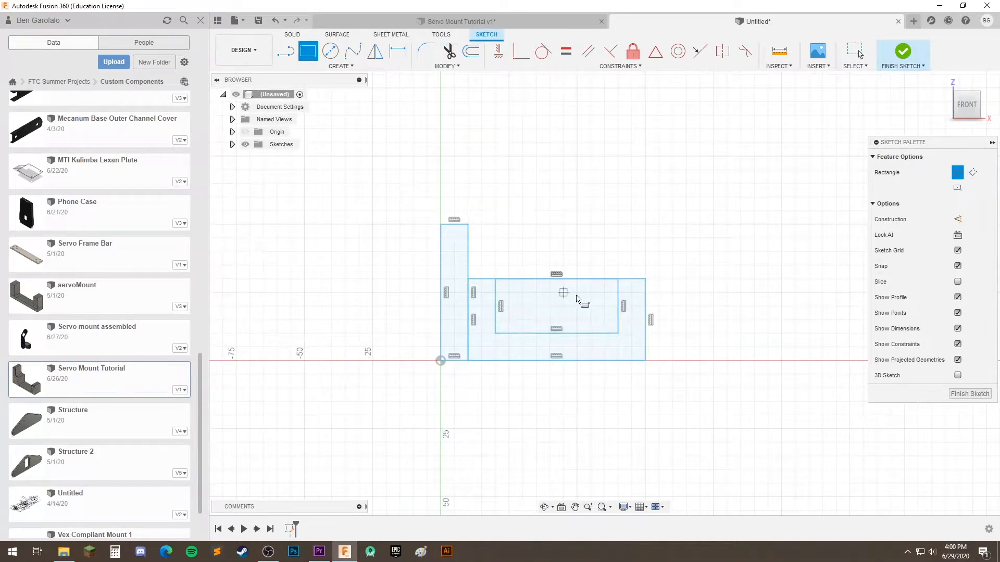
pyautogui.scroll(3, 555, 336)
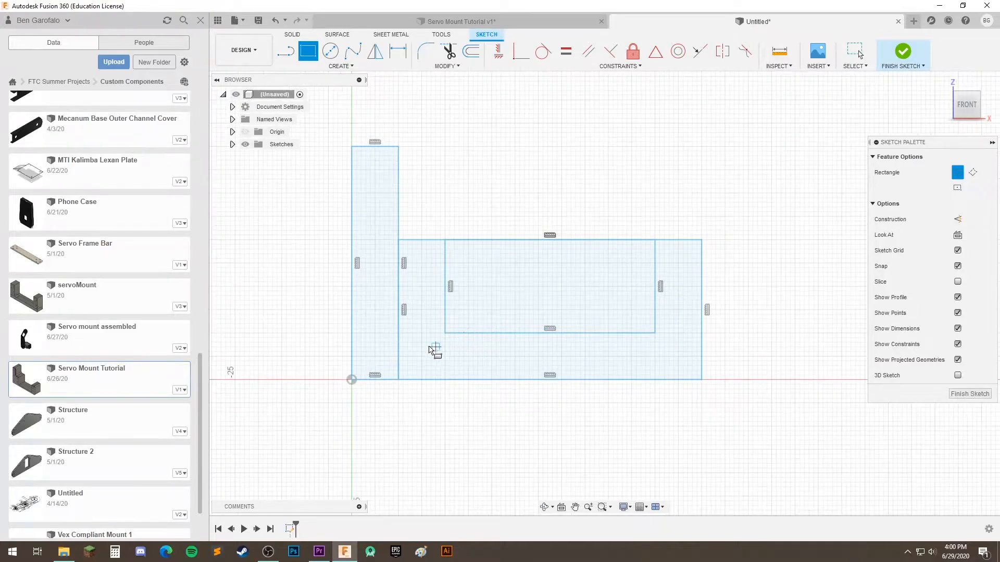
pyautogui.scroll(-2, 494, 406)
# Leave the Rectangle tool, widen the upright rectangle to about 13 mm, and shift the inner rectangle's side edges to about 46 mm apart
pyautogui.click(855, 51)
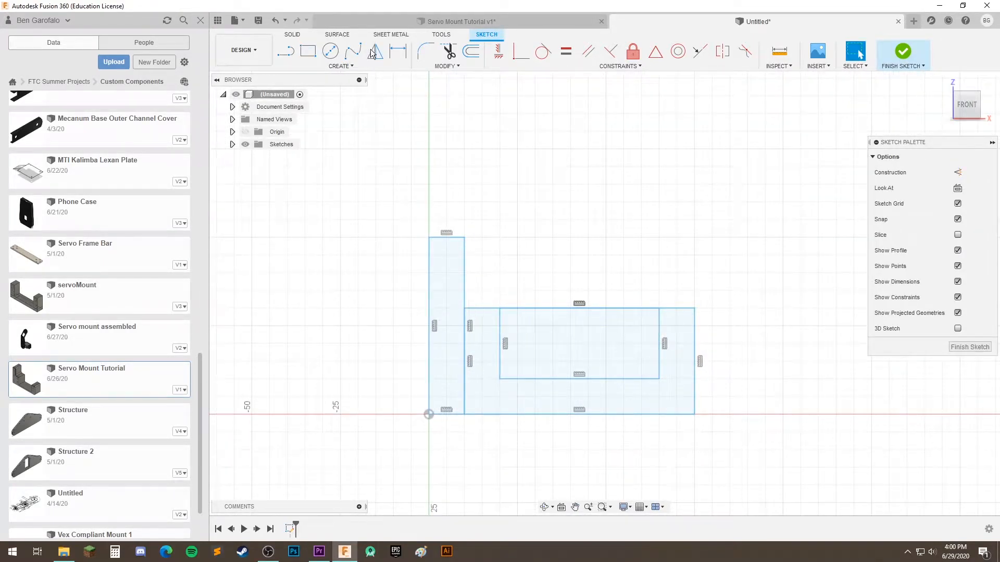
pyautogui.moveTo(464, 267); pyautogui.dragTo(475, 263)
pyautogui.click(535, 247)
pyautogui.moveTo(659, 339); pyautogui.dragTo(662, 332)
pyautogui.click(499, 326)
pyautogui.click(533, 246)
pyautogui.moveTo(644, 274); pyautogui.dragTo(621, 258, button='middle')
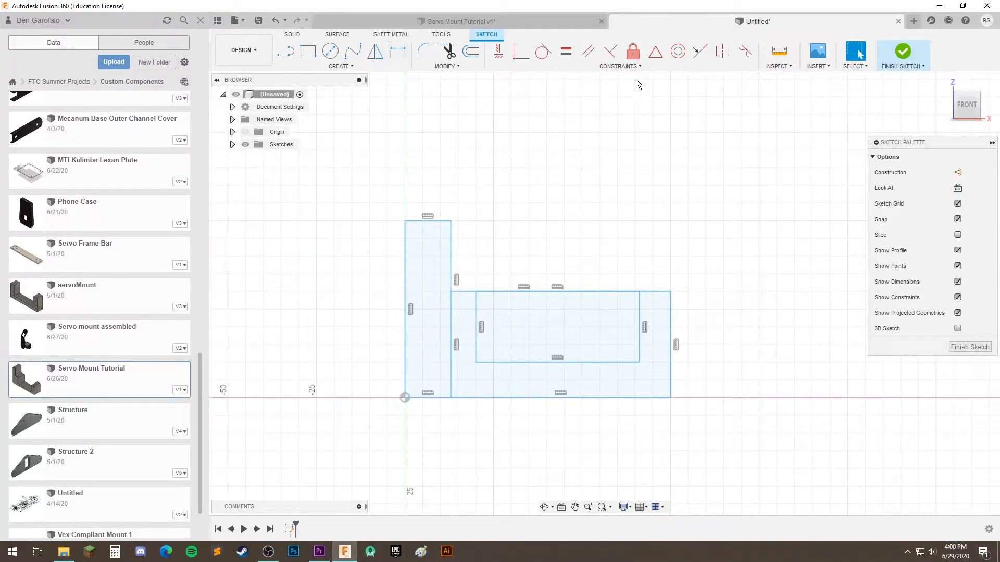
# Try to set the upright rectangle's width to 10 mm with a sketch dimension between its vertical sides
pyautogui.click(631, 64)
pyautogui.click(397, 53)
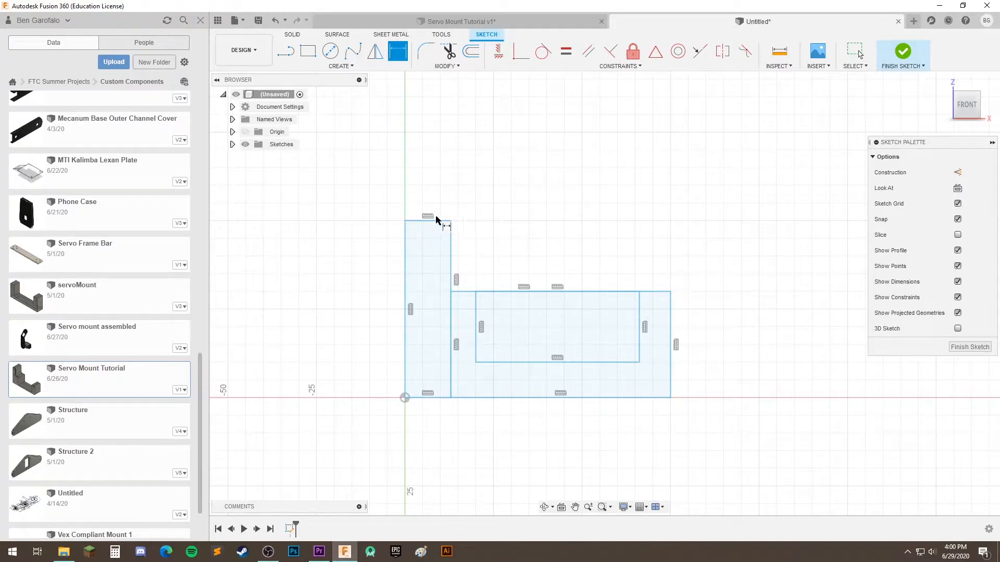
pyautogui.click(405, 237)
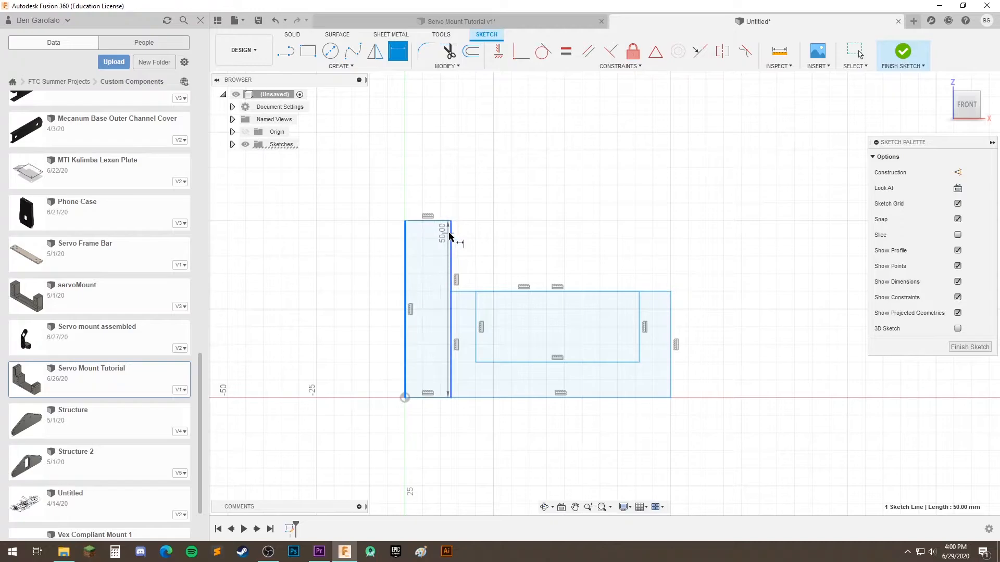
pyautogui.click(451, 239)
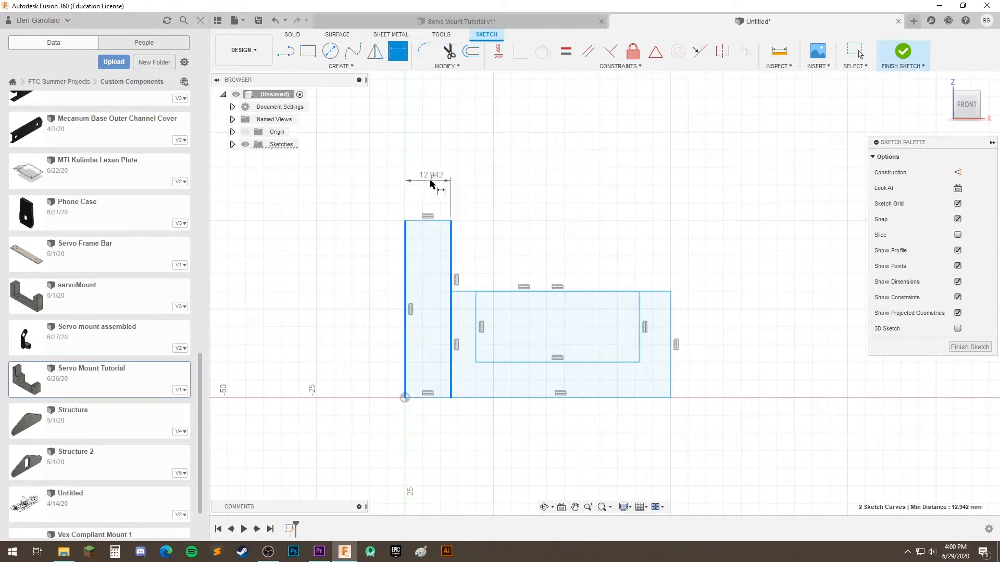
pyautogui.click(441, 183)
pyautogui.write('10')
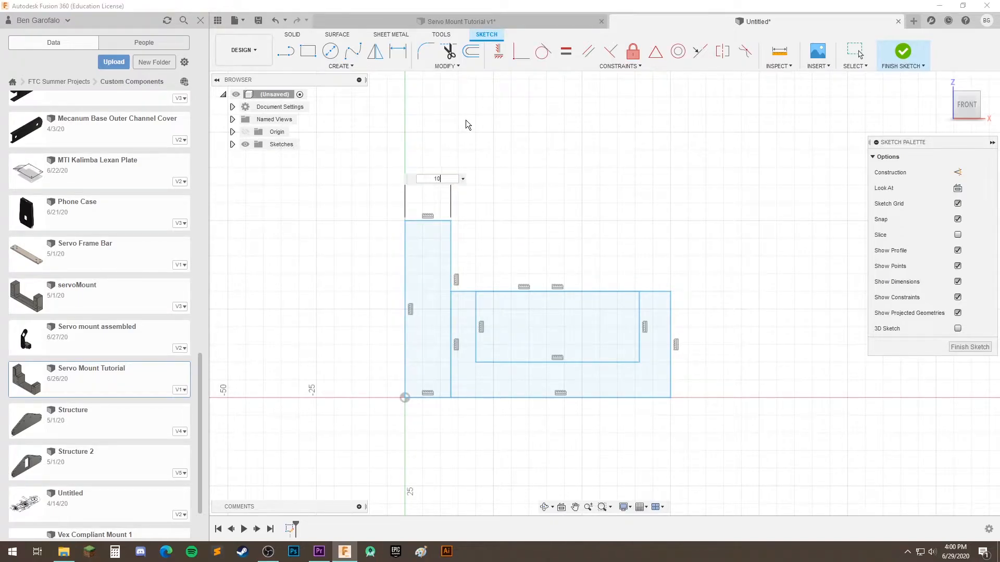
pyautogui.press('Return')
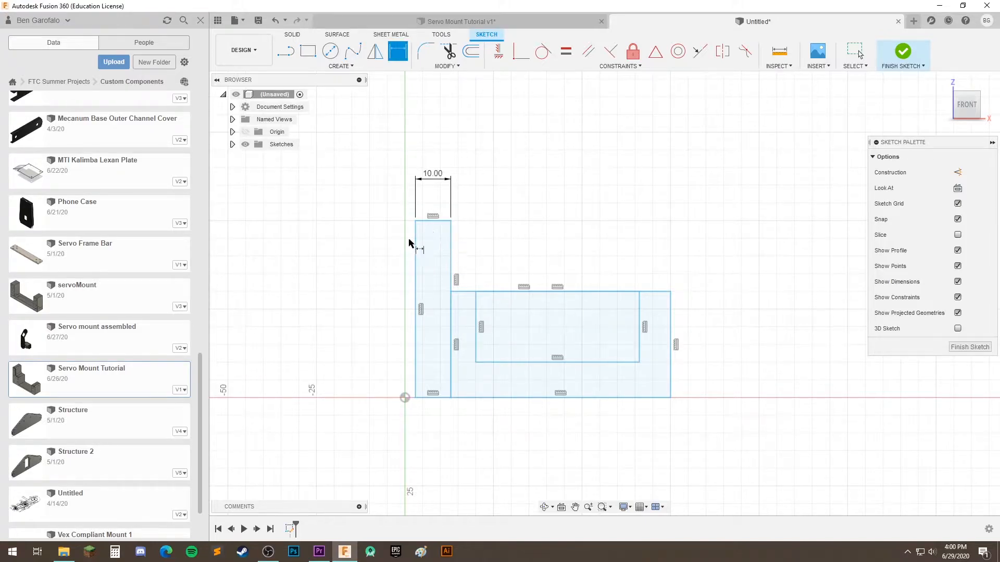
# Leave the Dimension tool and undo the upright rectangle's 10 mm width dimension
pyautogui.press('Escape')
pyautogui.hotkey('ctrl', 'z')
pyautogui.hotkey('ctrl', 'z')
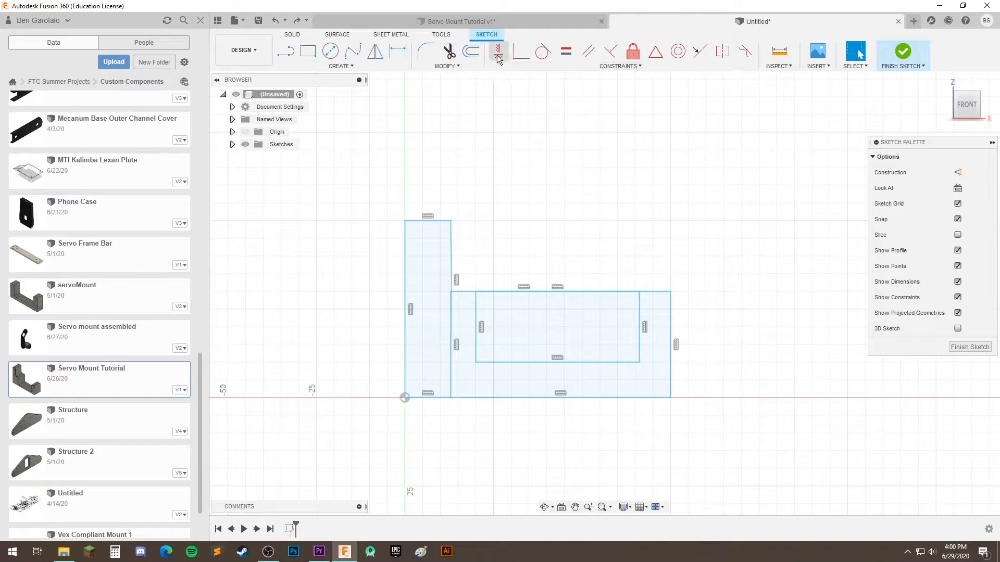
# Anchor the profile's left edge and bottom edge to the origin with Coincident constraints
pyautogui.click(523, 54)
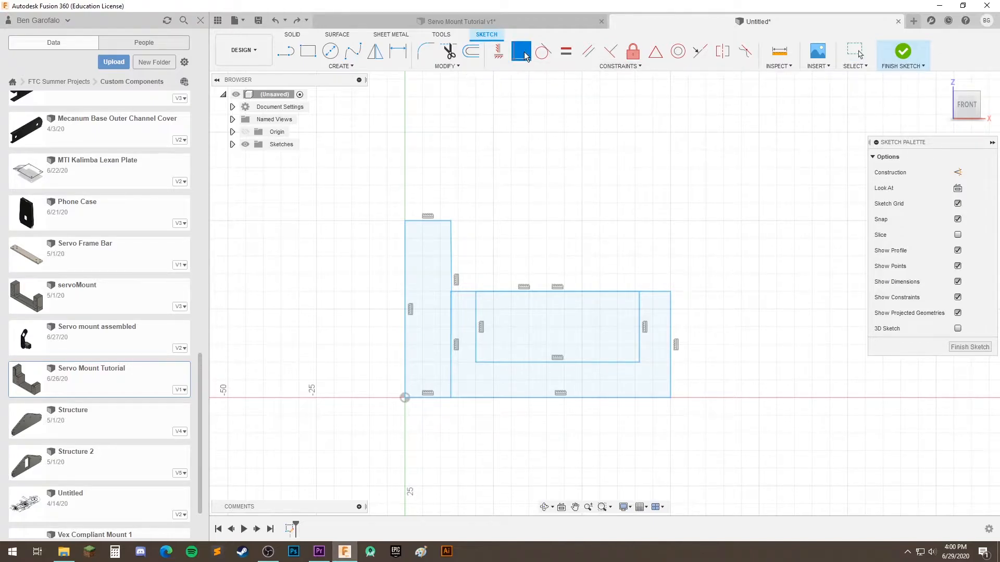
pyautogui.click(406, 386)
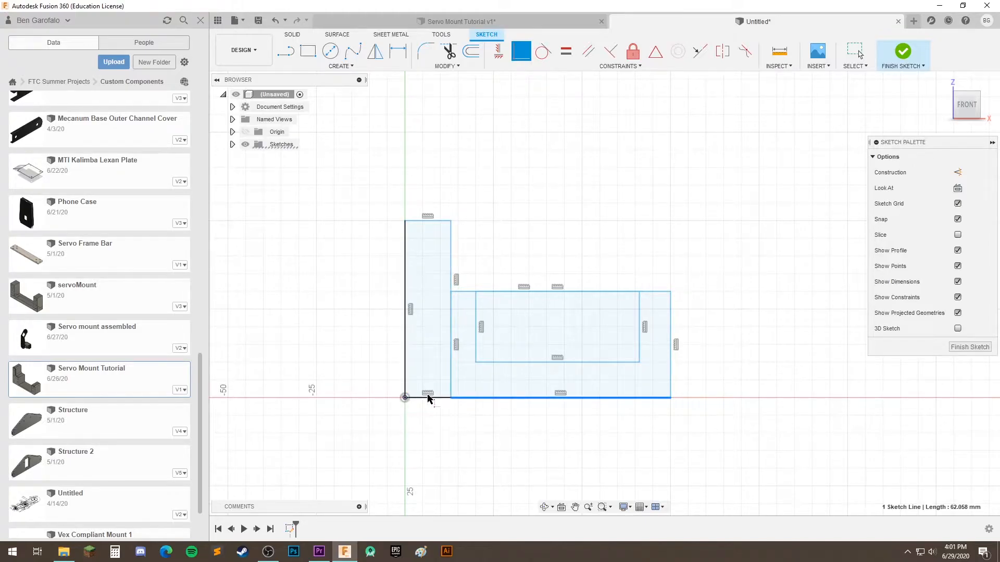
pyautogui.click(452, 399)
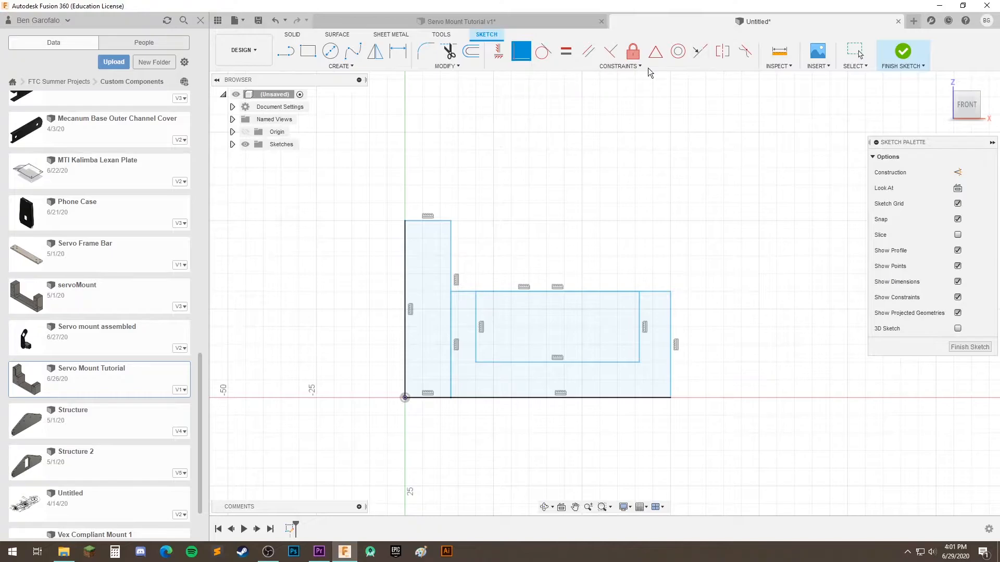
pyautogui.click(853, 53)
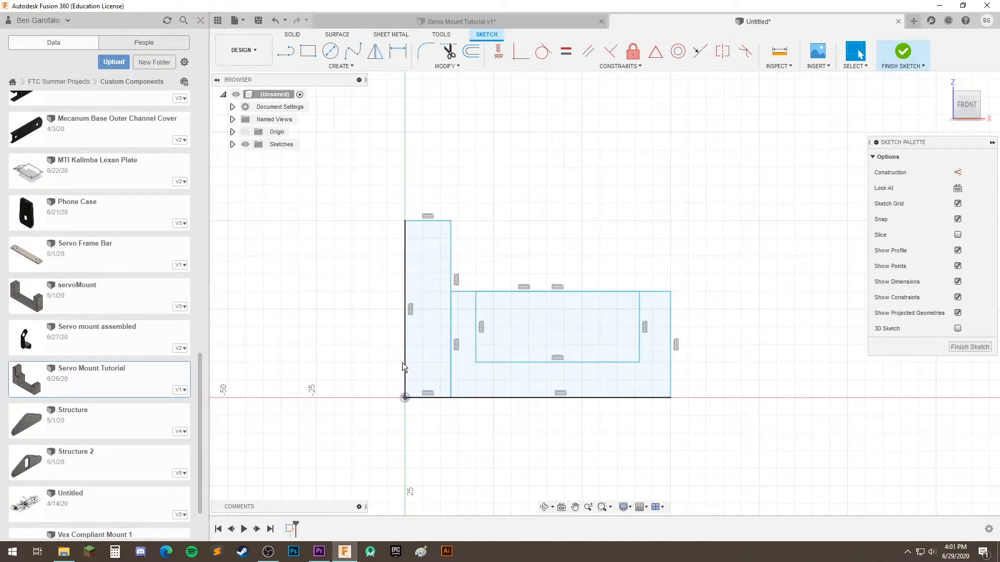
pyautogui.click(406, 239)
pyautogui.click(376, 202)
# Dimension the upright rectangle's width between its vertical sides as 10 mm
pyautogui.click(398, 51)
pyautogui.click(406, 244)
pyautogui.click(452, 246)
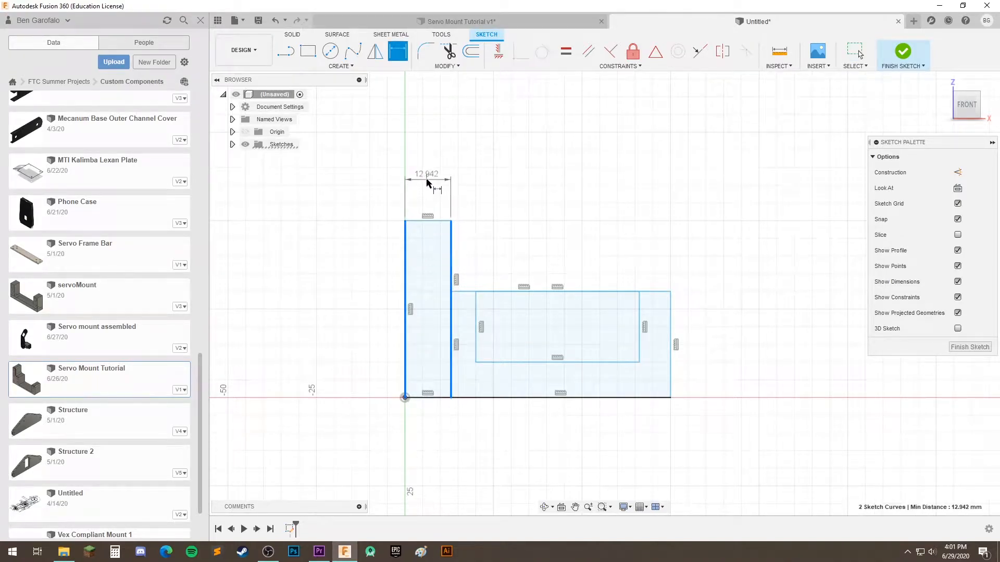
pyautogui.click(445, 169)
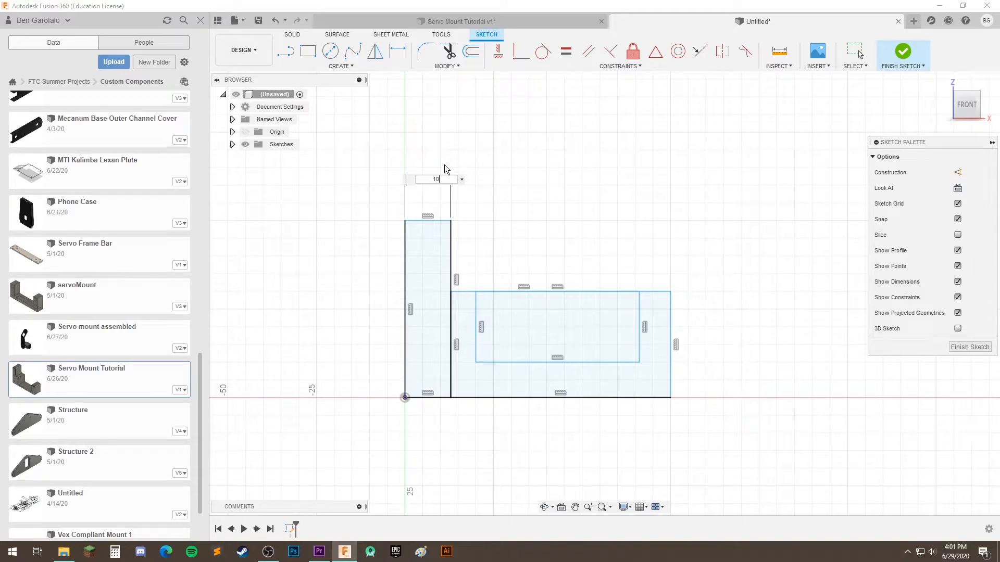
pyautogui.press('Return')
# Dimension the inner rectangle's width between its side edges as 40.3 mm
pyautogui.moveTo(470, 241)
pyautogui.mouseDown(button='middle')
pyautogui.moveTo(457, 264)
pyautogui.moveTo(491, 273)
pyautogui.moveTo(480, 225)
pyautogui.mouseUp(button='middle')
pyautogui.scroll(2, 462, 266)
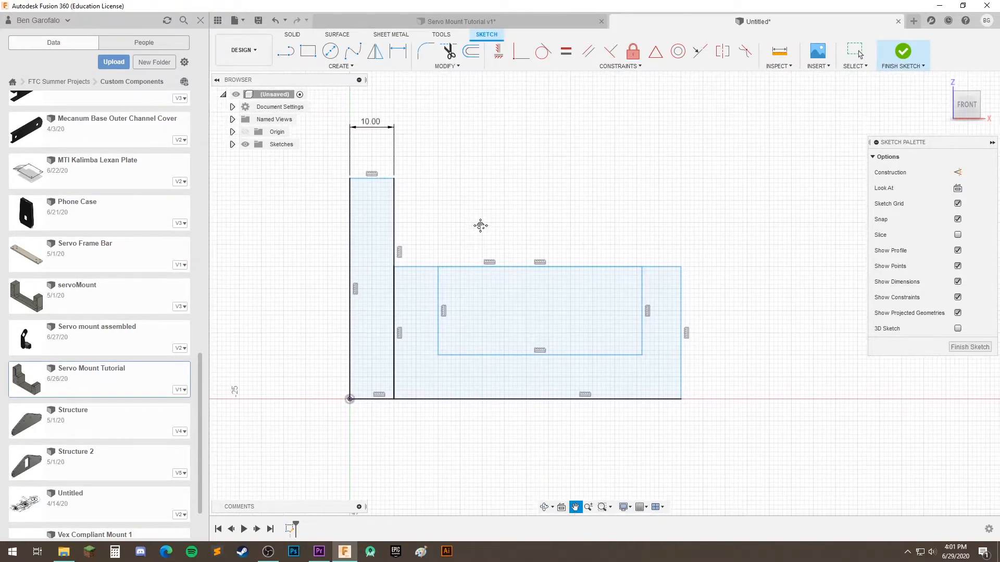
pyautogui.moveTo(551, 248); pyautogui.dragTo(532, 234, button='middle')
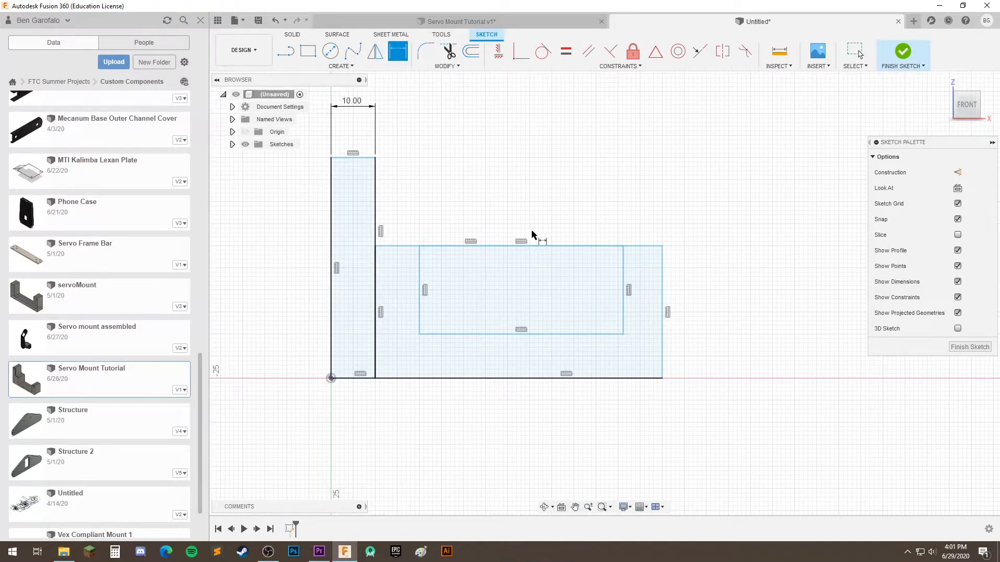
pyautogui.click(422, 268)
pyautogui.click(623, 265)
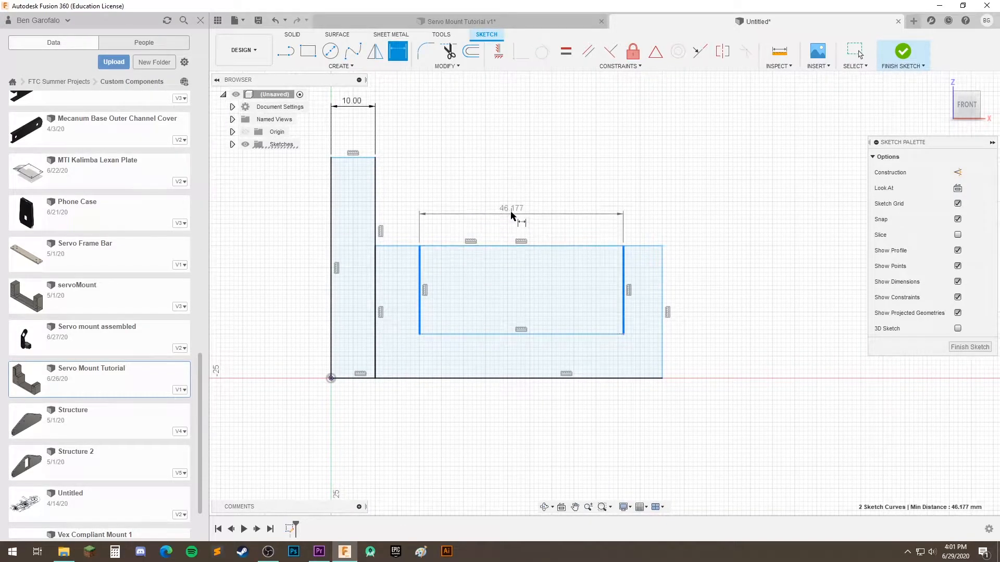
pyautogui.click(511, 197)
pyautogui.write('40.3')
pyautogui.press('Return')
# Dimension the wide rectangle's height between its top and bottom edges as 28 mm
pyautogui.moveTo(468, 296); pyautogui.dragTo(430, 320, button='middle')
pyautogui.click(613, 270)
pyautogui.click(585, 401)
pyautogui.click(690, 331)
pyautogui.write('28')
pyautogui.press('Return')
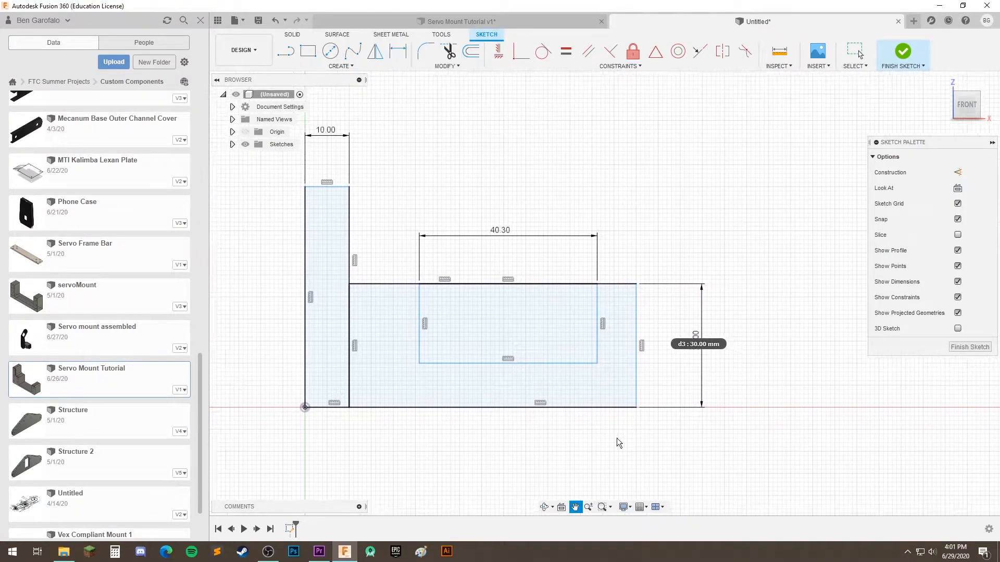
# Set the distance between the inner rectangle's bottom edge and the profile's bottom edge to 4 mm
pyautogui.moveTo(624, 420); pyautogui.dragTo(597, 375, button='middle')
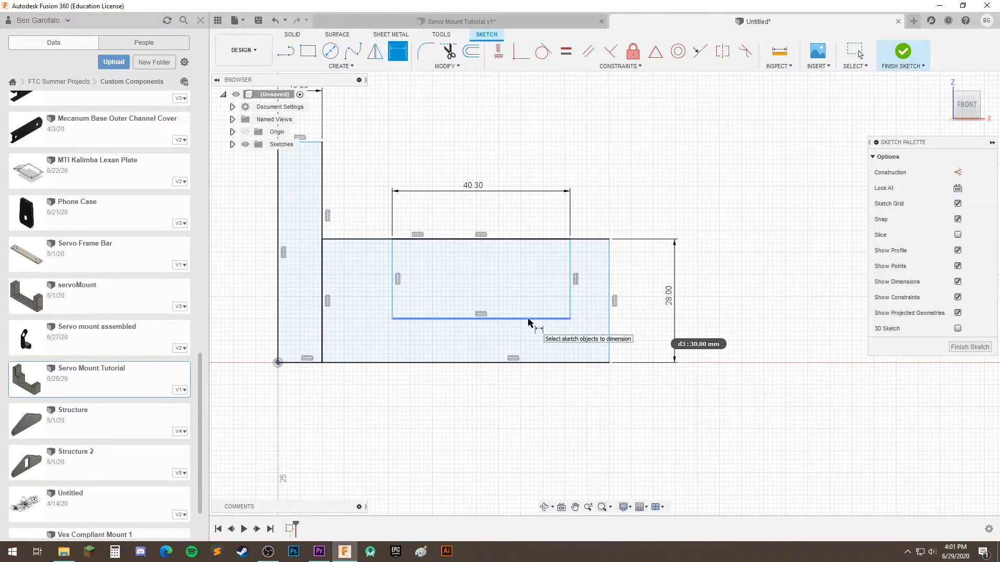
pyautogui.click(528, 319)
pyautogui.click(545, 363)
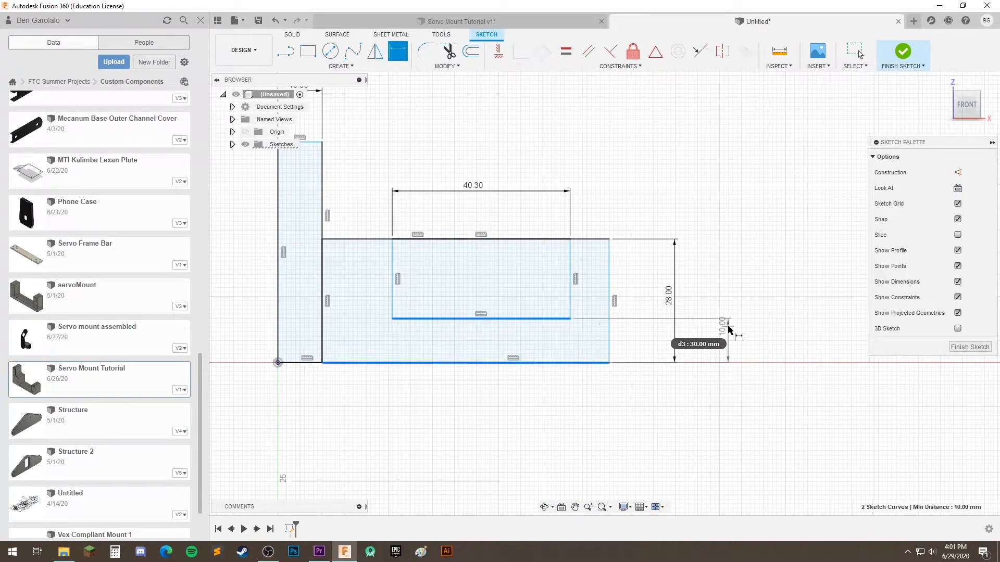
pyautogui.click(743, 334)
pyautogui.write('4')
pyautogui.press('Return')
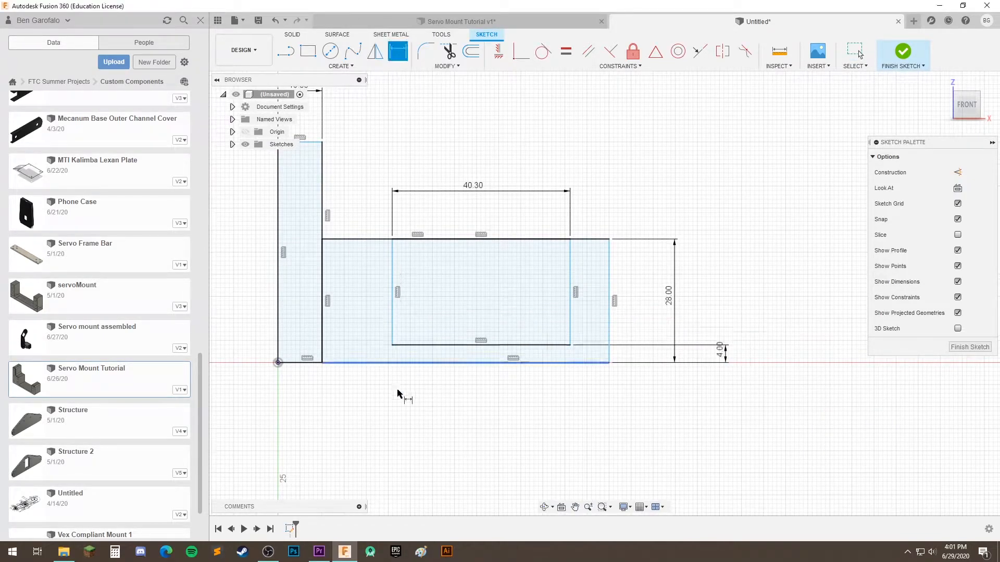
# Set the distance between the inner rectangle's right edge and the wide rectangle's right edge to 10 mm
pyautogui.moveTo(448, 405); pyautogui.dragTo(474, 419, button='middle')
pyautogui.click(595, 282)
pyautogui.click(634, 273)
pyautogui.click(626, 199)
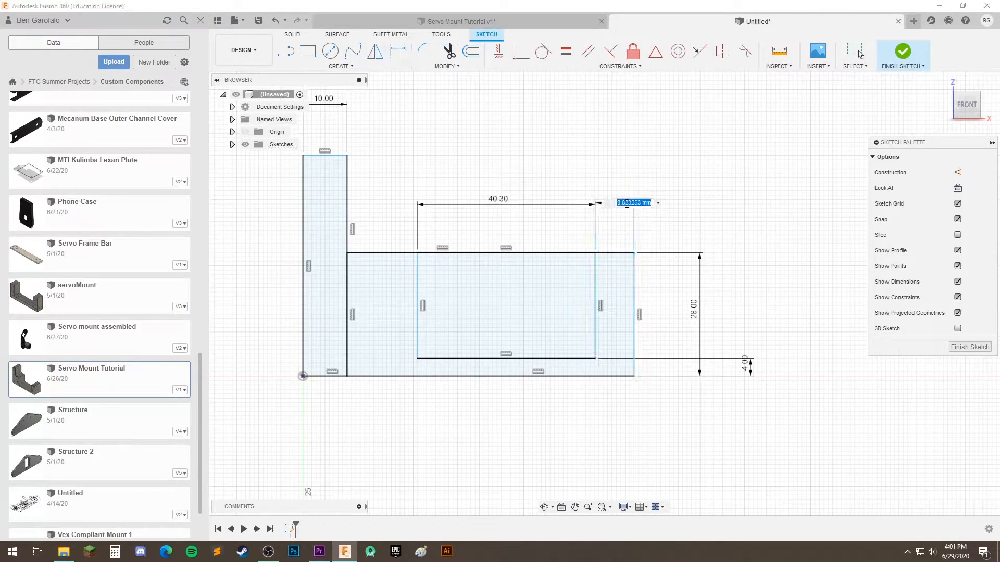
pyautogui.write('10')
pyautogui.press('Return')
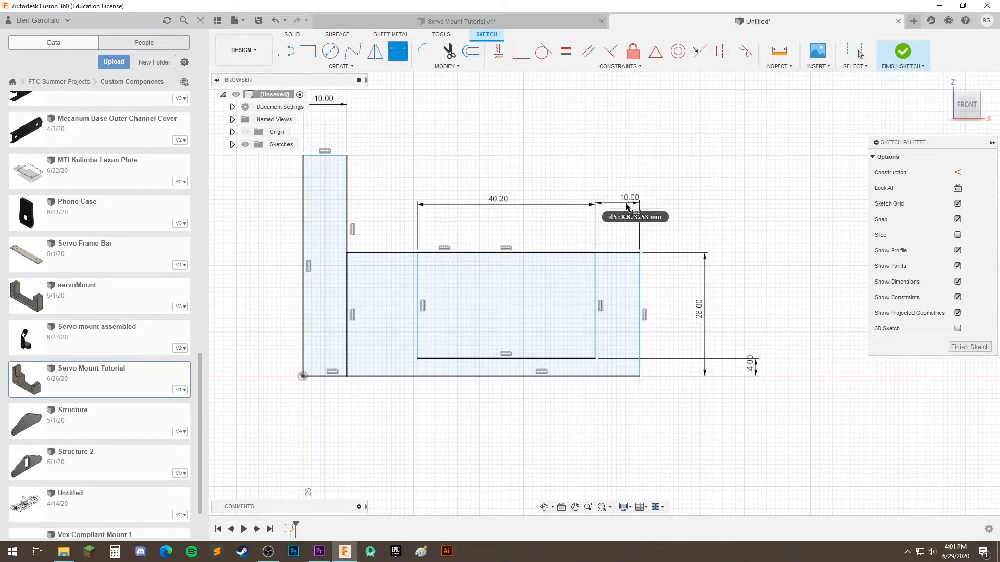
# Set the distance between the tall rectangle's right edge and the inner rectangle's left edge to 10 mm
pyautogui.click(348, 279)
pyautogui.click(417, 285)
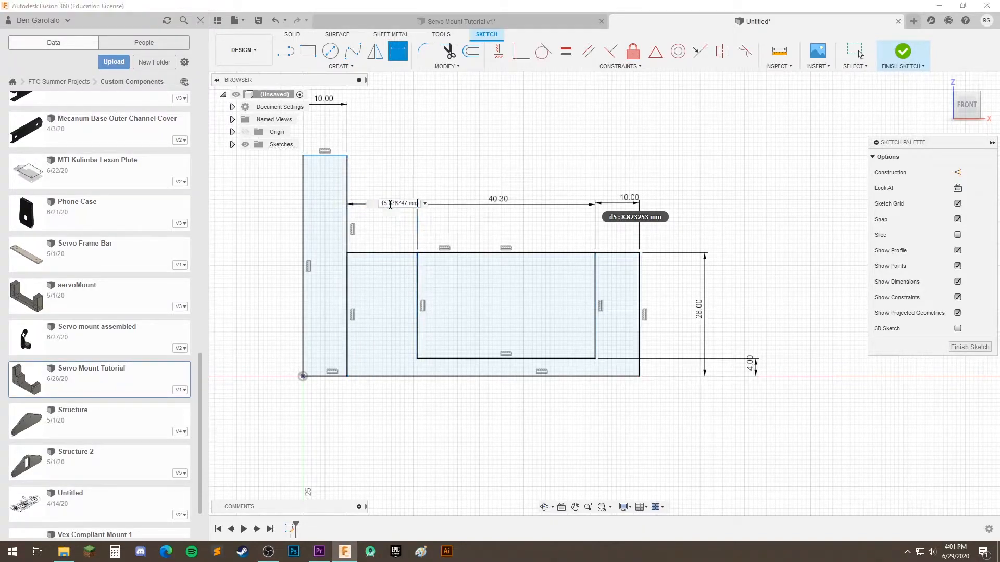
pyautogui.click(389, 205)
pyautogui.write('10')
pyautogui.press('Return')
# Sketch two stacked circles, about 4.5 mm and 6 mm in diameter, between the tall rectangle and the inner rectangle
pyautogui.moveTo(535, 422); pyautogui.dragTo(595, 450, button='middle')
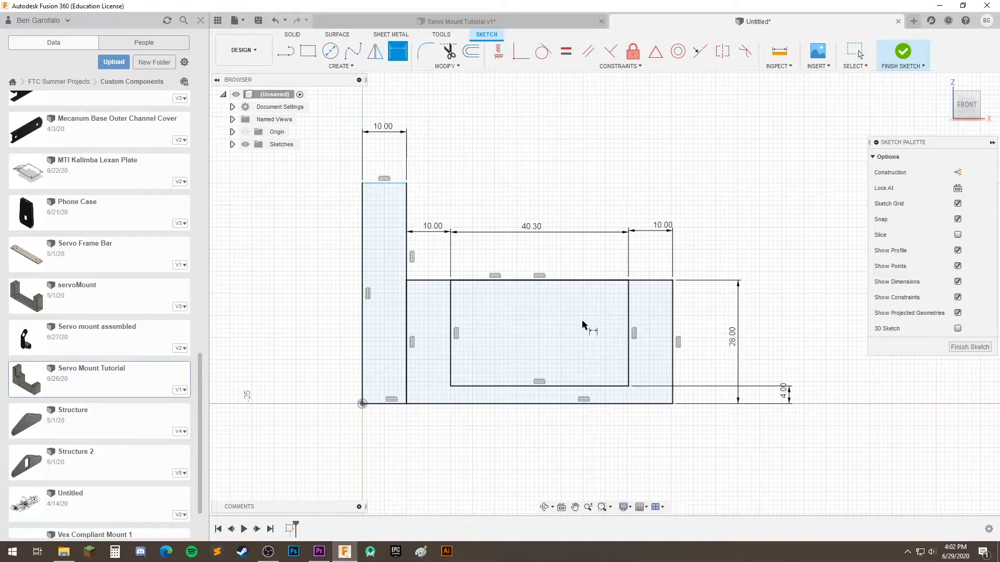
pyautogui.press('c')
pyautogui.scroll(2, 469, 333)
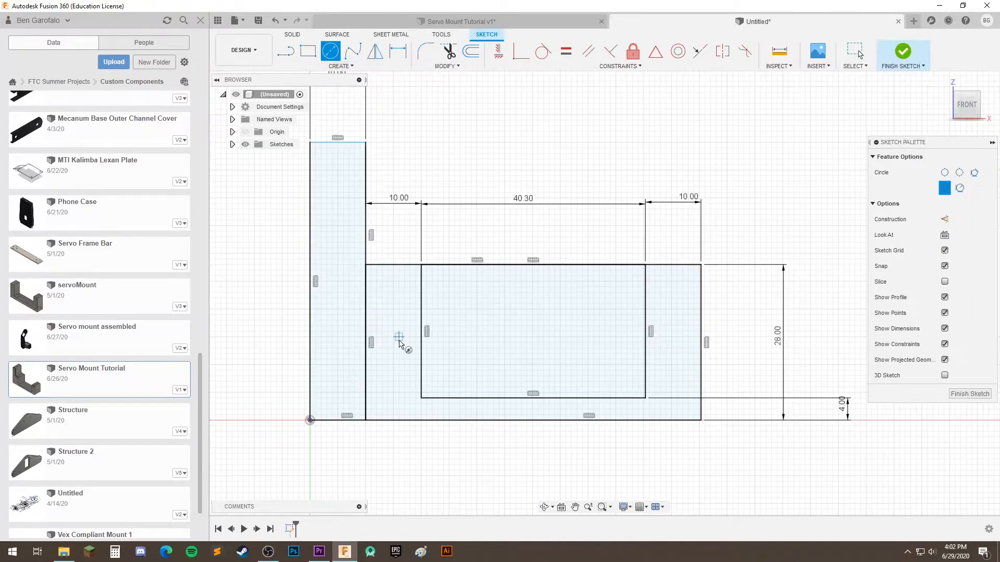
pyautogui.click(393, 298)
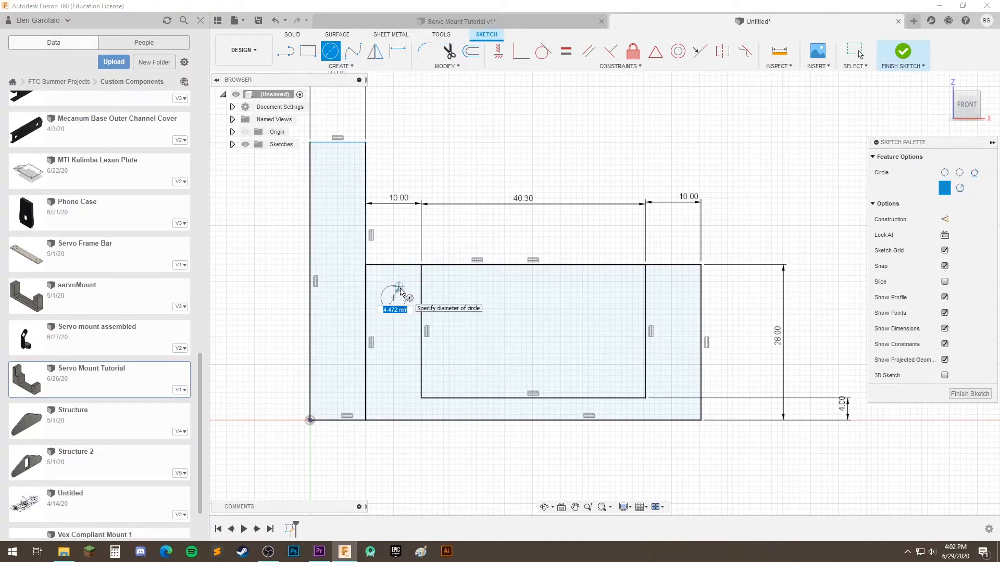
pyautogui.click(399, 290)
pyautogui.click(393, 364)
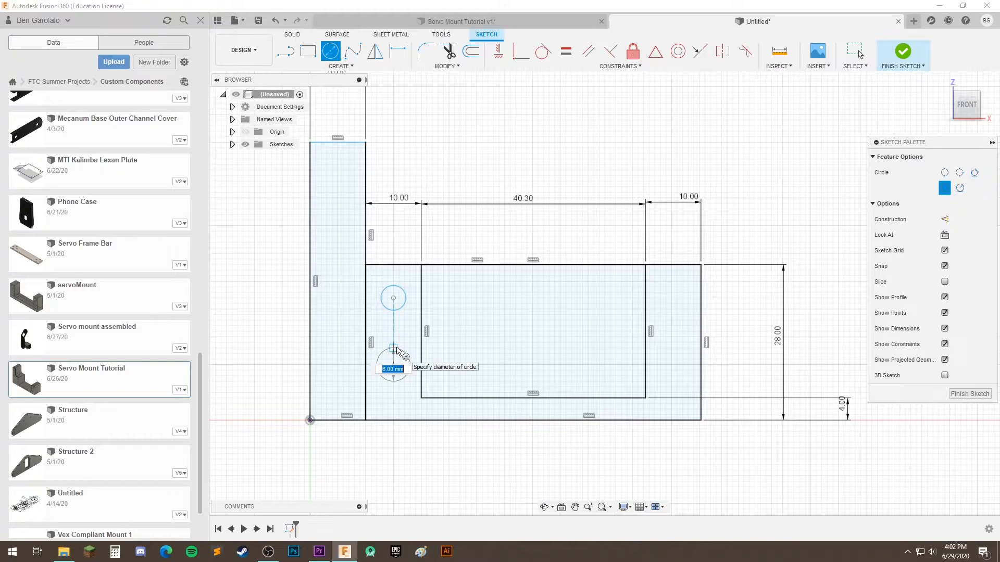
pyautogui.click(398, 348)
# Sketch two more stacked circles in the strip between the inner rectangle and the wide rectangle's right edge
pyautogui.click(666, 298)
pyautogui.click(665, 286)
pyautogui.click(671, 365)
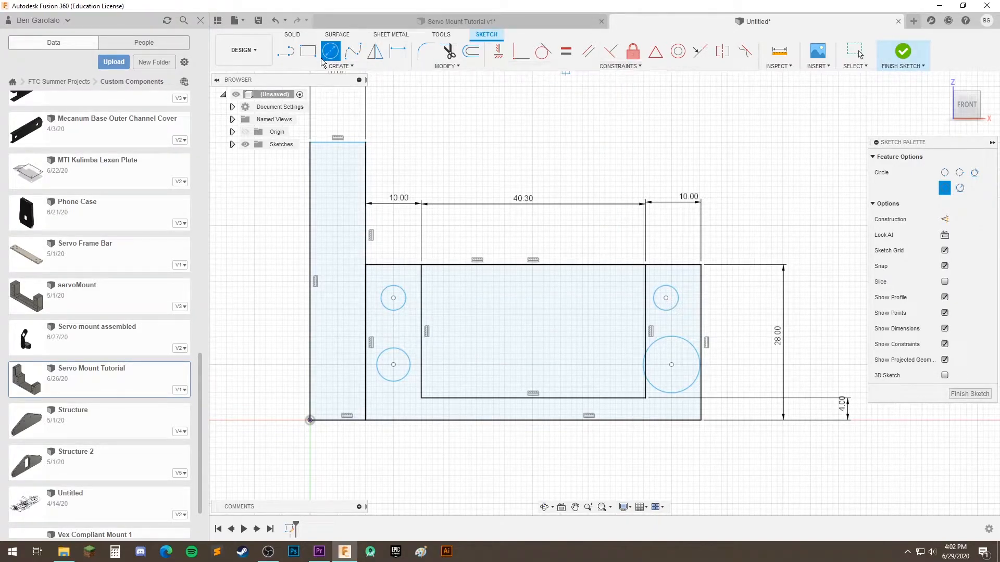
# Start the Line tool with construction geometry turned on
pyautogui.click(286, 50)
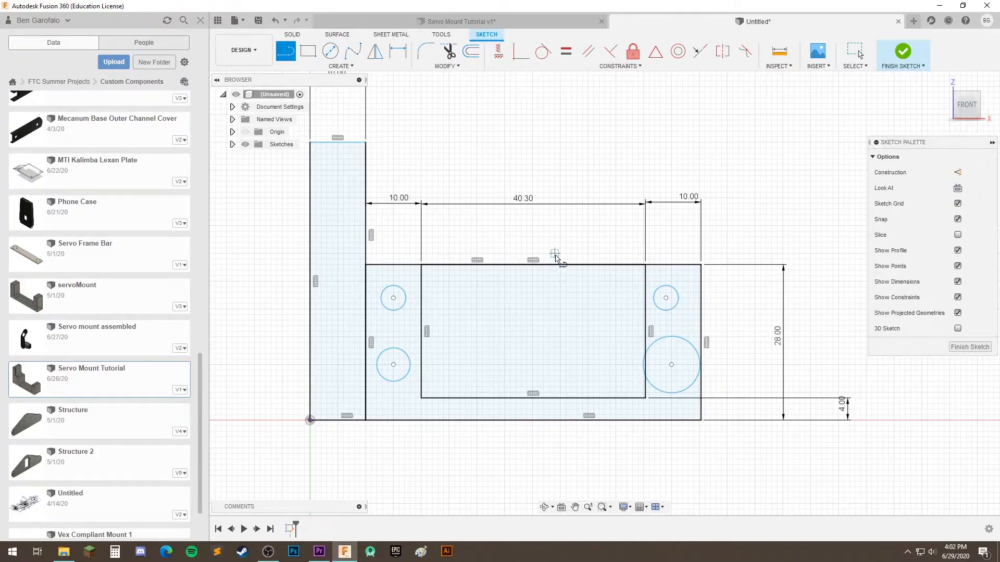
pyautogui.moveTo(543, 233)
pyautogui.mouseDown(button='middle')
pyautogui.moveTo(556, 226)
pyautogui.moveTo(561, 236)
pyautogui.mouseUp(button='middle')
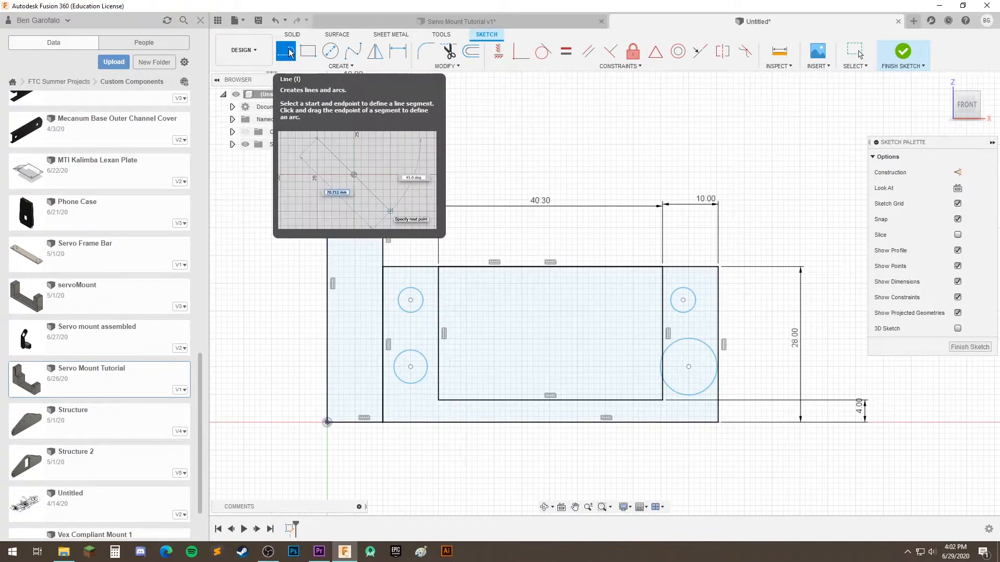
pyautogui.click(958, 173)
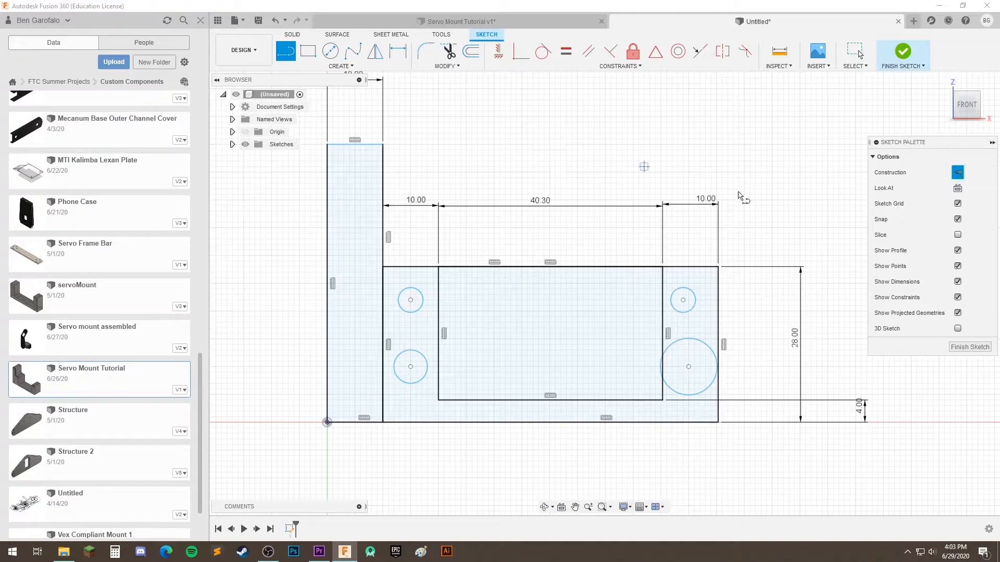
# Draw a short trial construction line above the profile and delete it
pyautogui.click(471, 155)
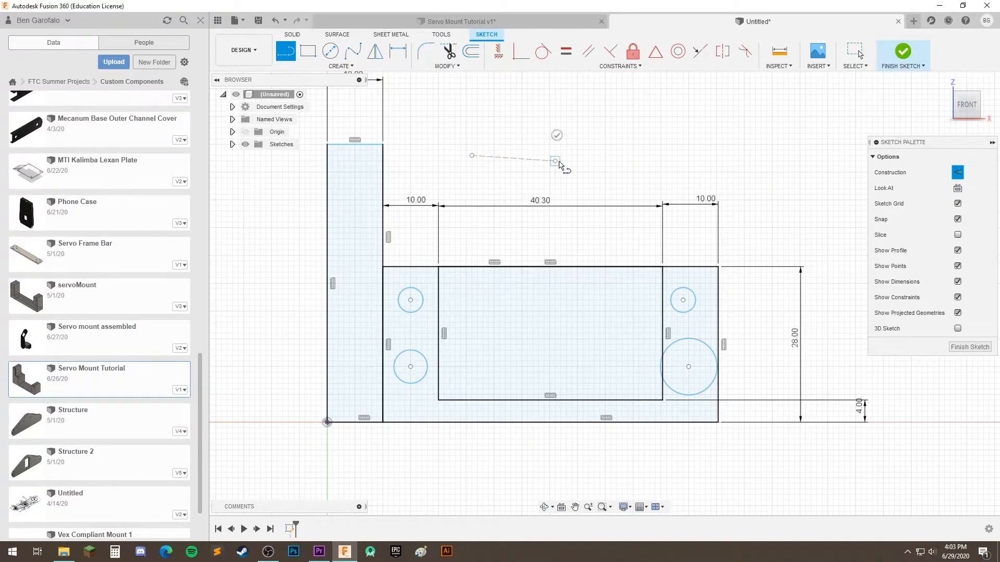
pyautogui.click(556, 160)
pyautogui.click(561, 134)
pyautogui.click(856, 53)
pyautogui.moveTo(455, 112); pyautogui.dragTo(520, 161)
pyautogui.press('Delete')
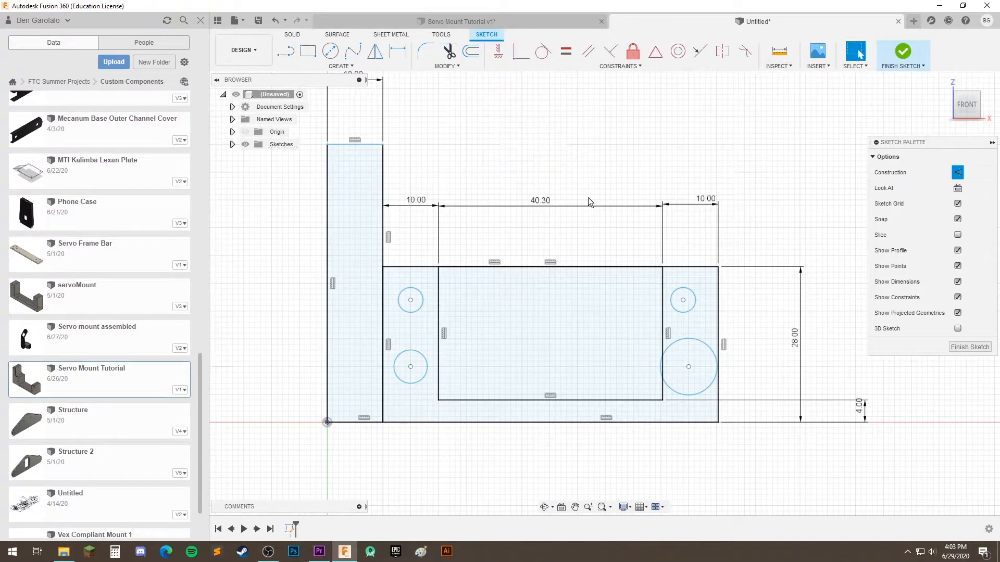
# Move the upper-left circle slightly to the right, out of line with the circle below it
pyautogui.press('l')
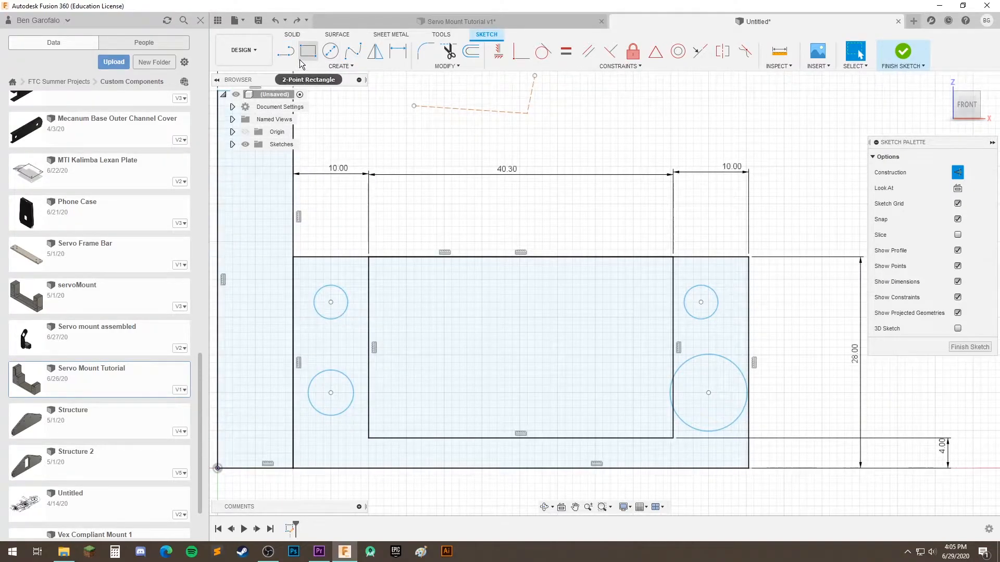
pyautogui.click(286, 51)
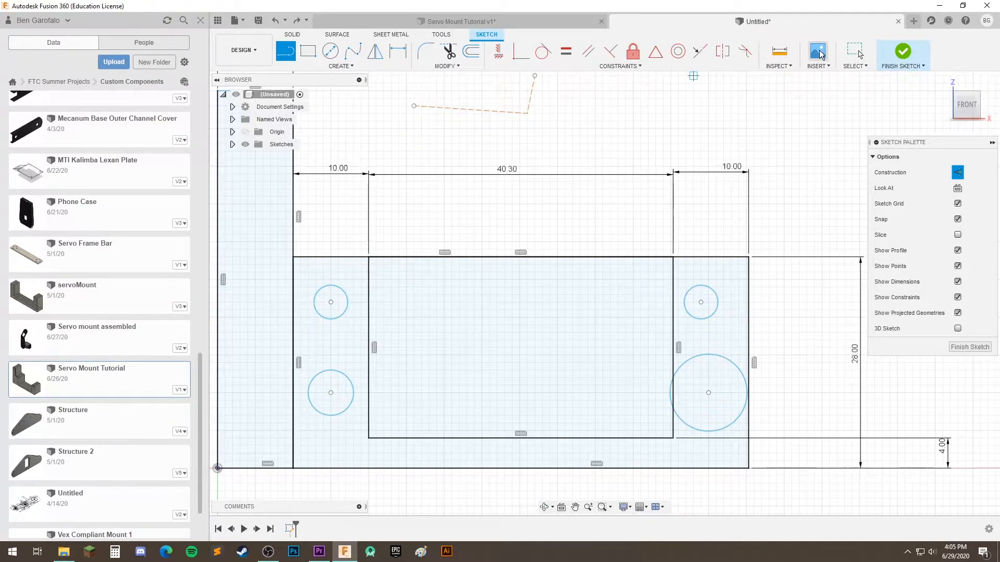
pyautogui.press('Escape')
pyautogui.click(342, 316)
pyautogui.moveTo(326, 302); pyautogui.dragTo(333, 301)
# Connect the centres of the two left circles with a construction line and constrain that line vertical
pyautogui.press('l')
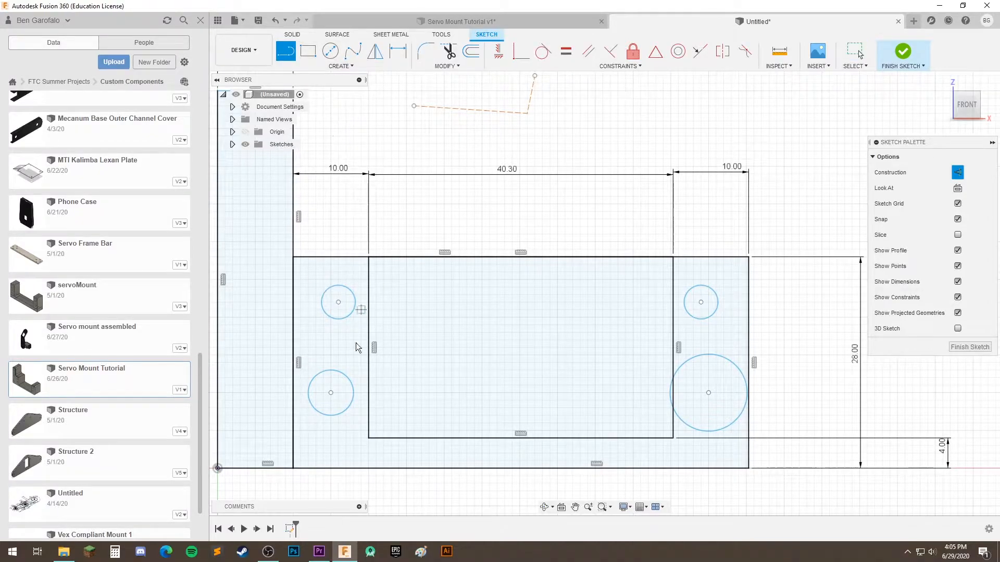
pyautogui.click(330, 392)
pyautogui.click(338, 302)
pyautogui.press('Escape')
pyautogui.click(499, 56)
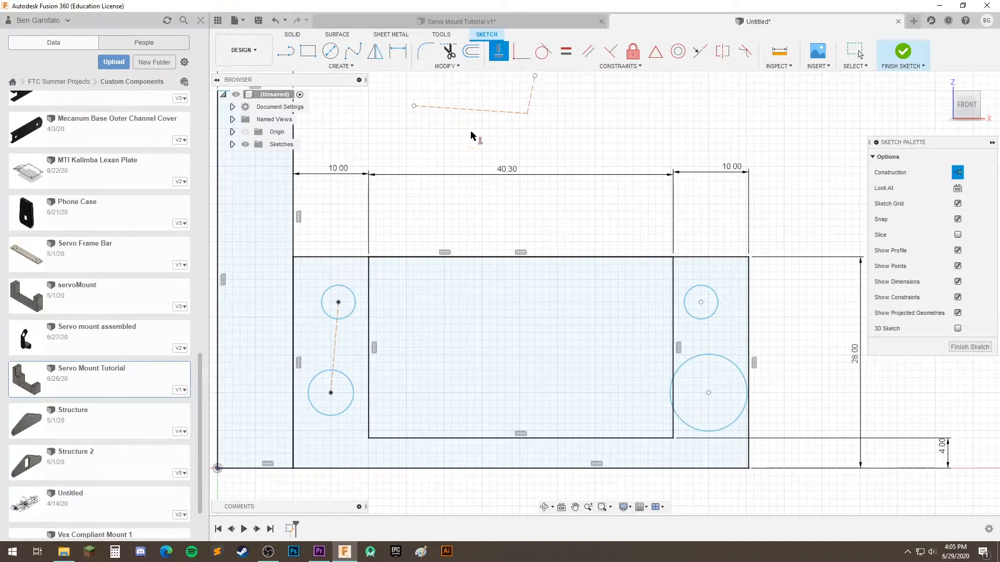
pyautogui.click(335, 342)
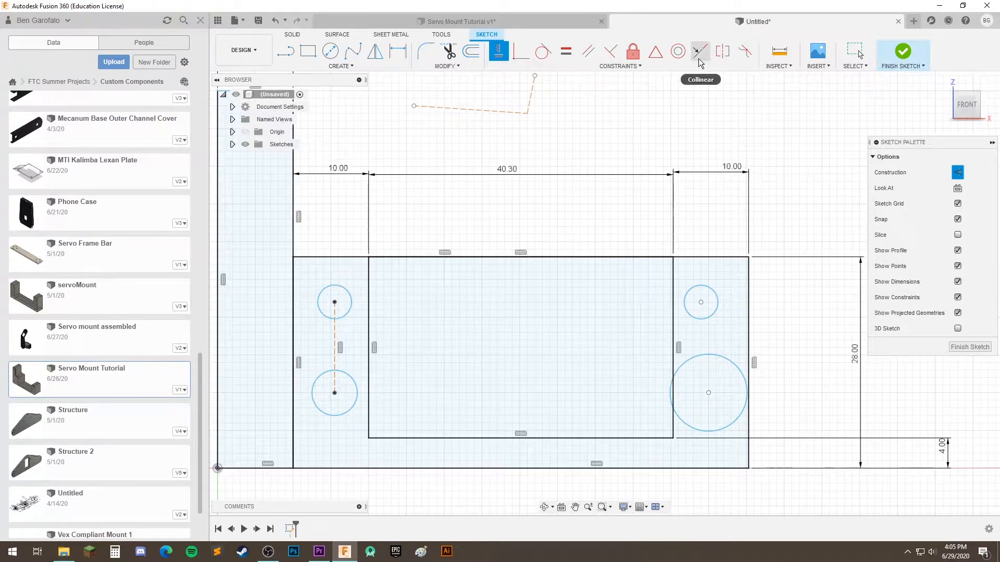
# Connect the centres of the two circles right of the inner rectangle with a construction line
pyautogui.click(566, 51)
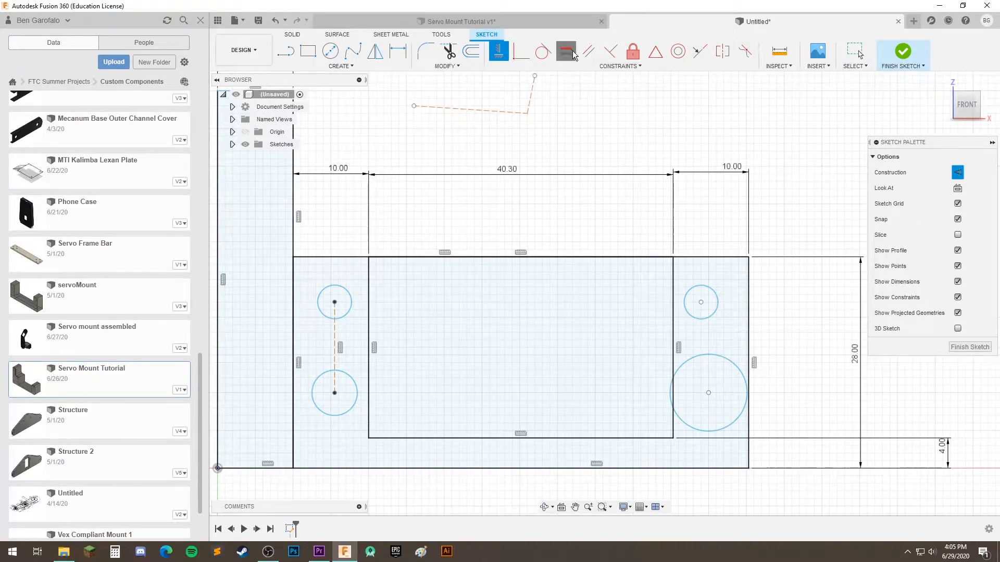
pyautogui.click(288, 52)
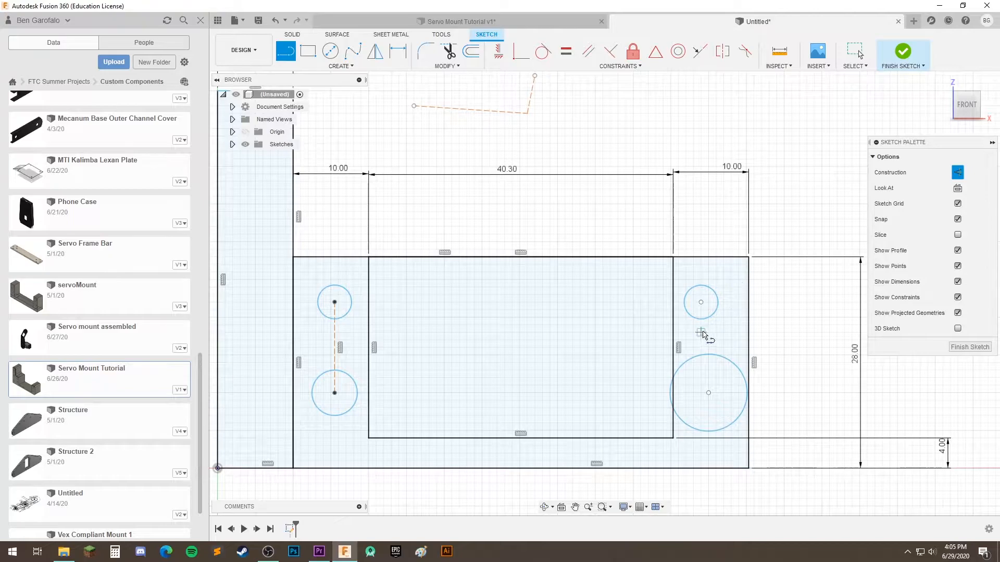
pyautogui.click(701, 302)
pyautogui.click(708, 392)
pyautogui.press('Escape')
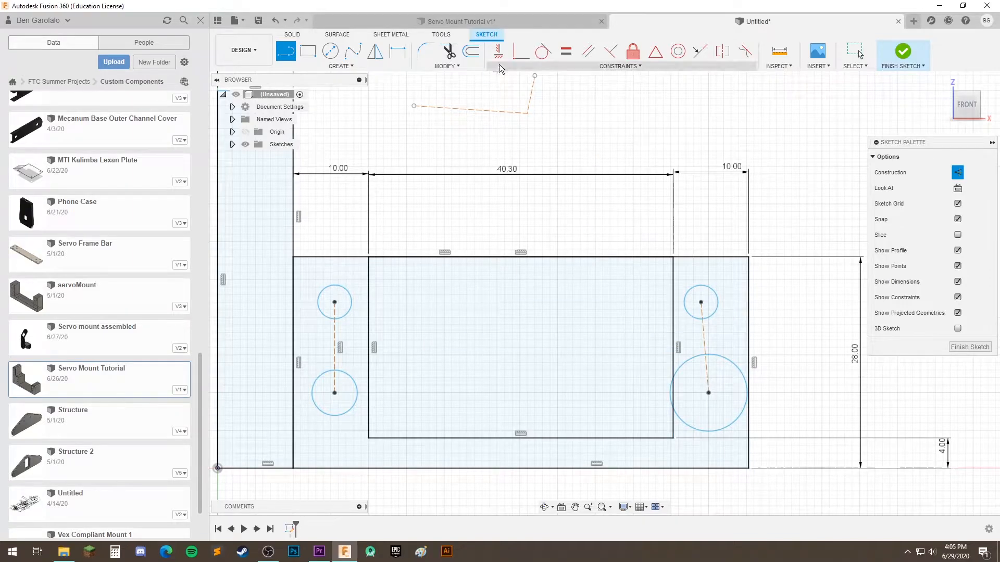
# Constrain the right pair's construction line to be vertical and equal in length to the left pair's line
pyautogui.click(566, 51)
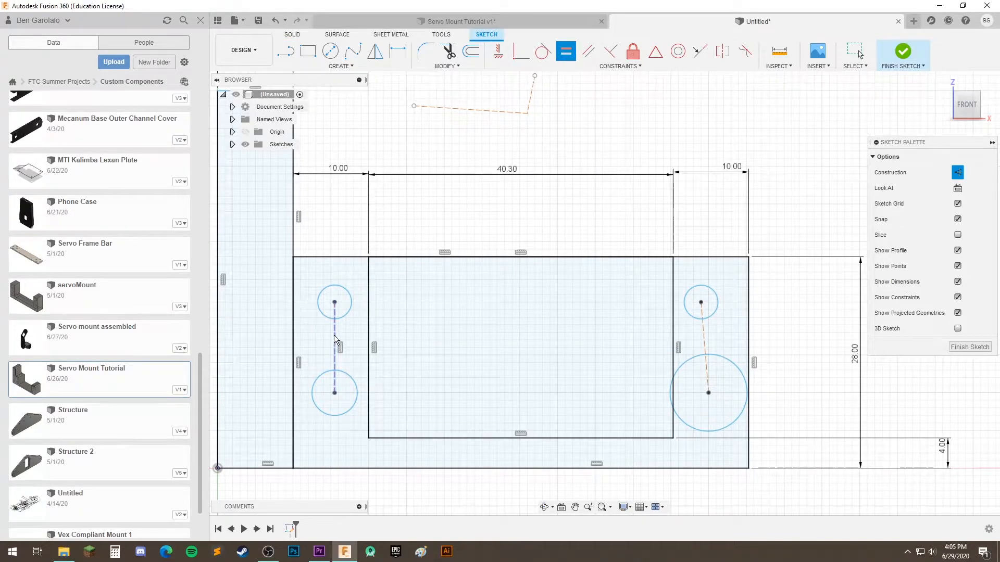
pyautogui.click(334, 331)
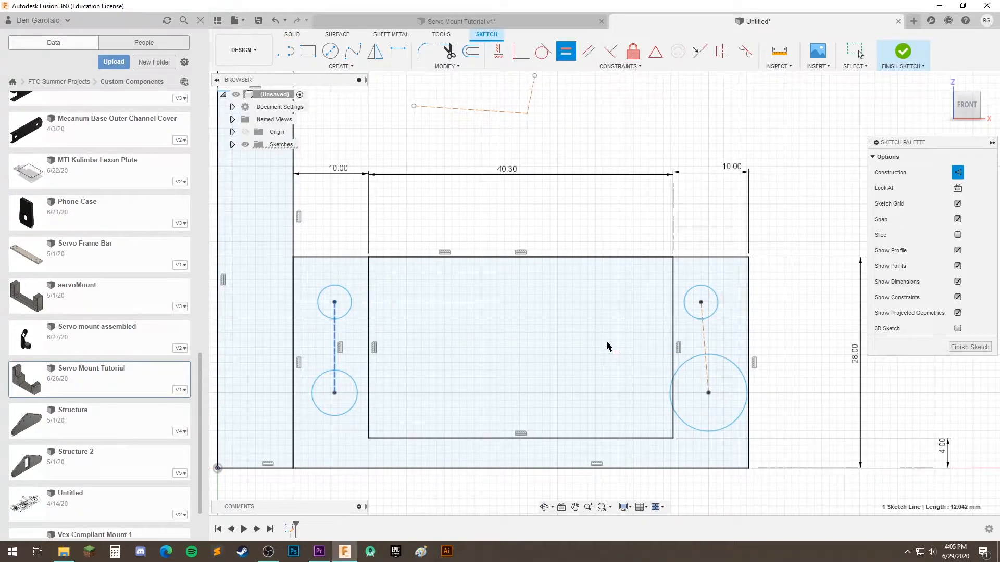
pyautogui.click(705, 331)
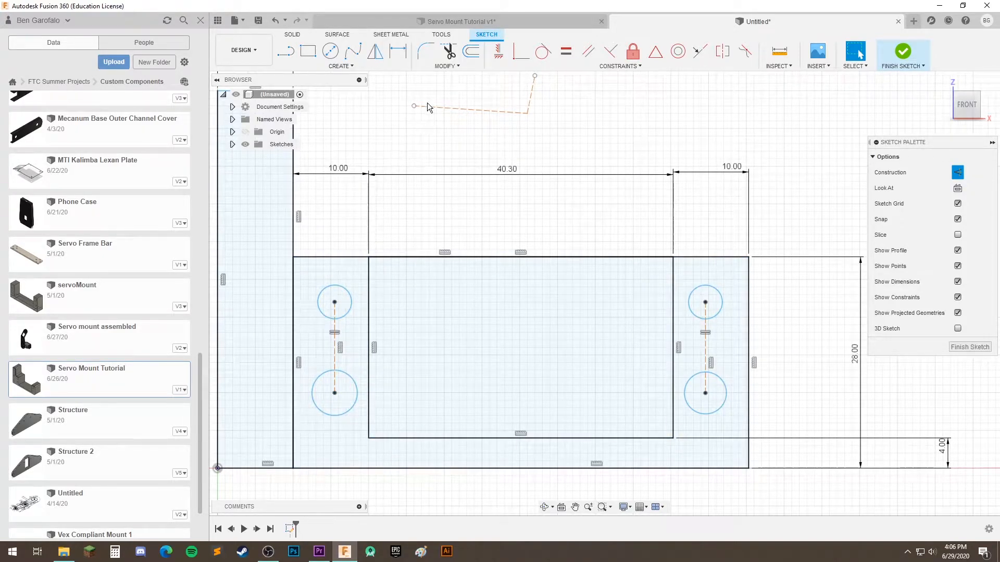
# Dimension the upper-left circle's diameter as 4 mm
pyautogui.click(312, 291)
pyautogui.scroll(-4, 334, 297)
pyautogui.moveTo(403, 270)
pyautogui.mouseDown(button='middle')
pyautogui.moveTo(423, 322)
pyautogui.moveTo(458, 300)
pyautogui.moveTo(458, 216)
pyautogui.mouseUp(button='middle')
pyautogui.scroll(3, 443, 312)
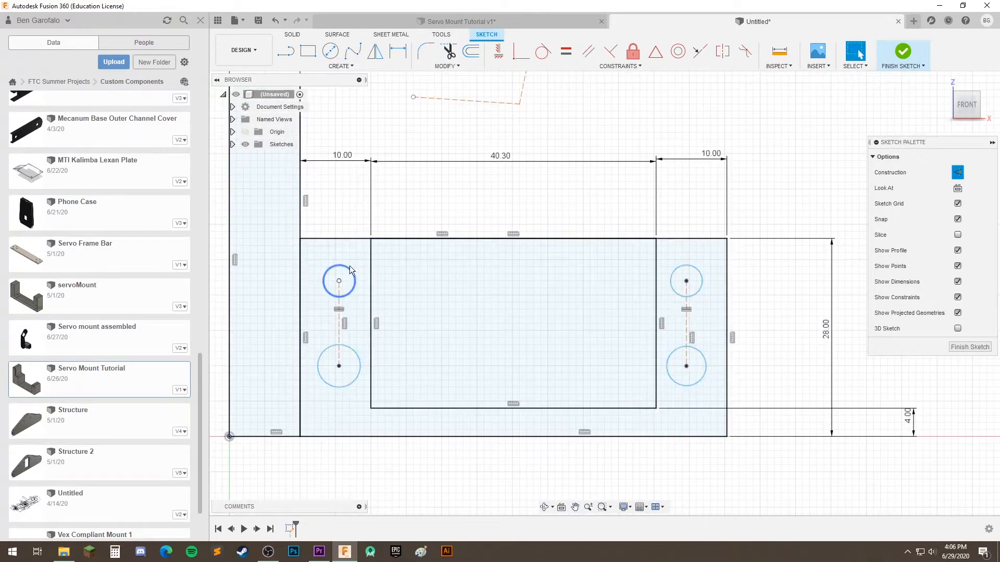
pyautogui.click(337, 276)
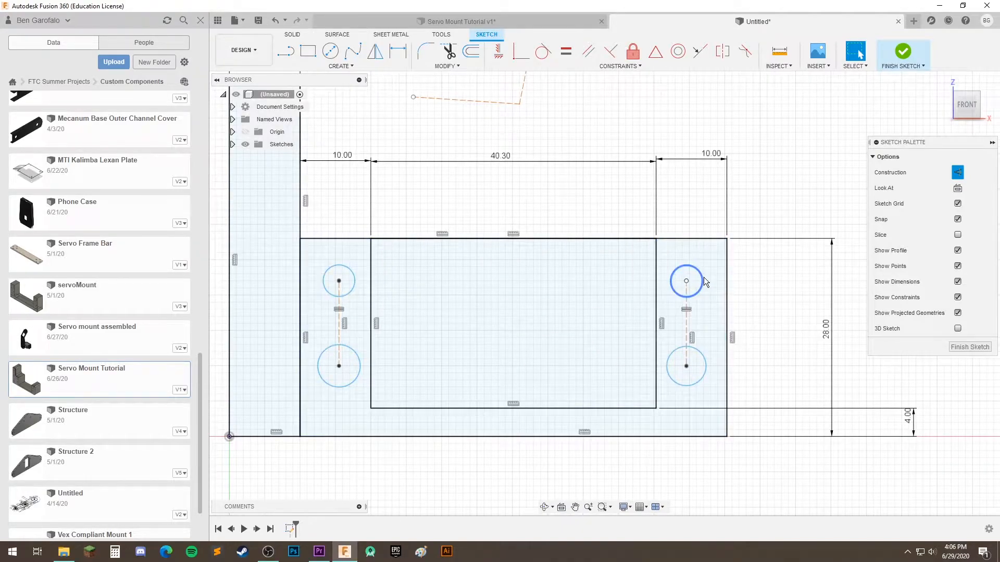
pyautogui.click(397, 50)
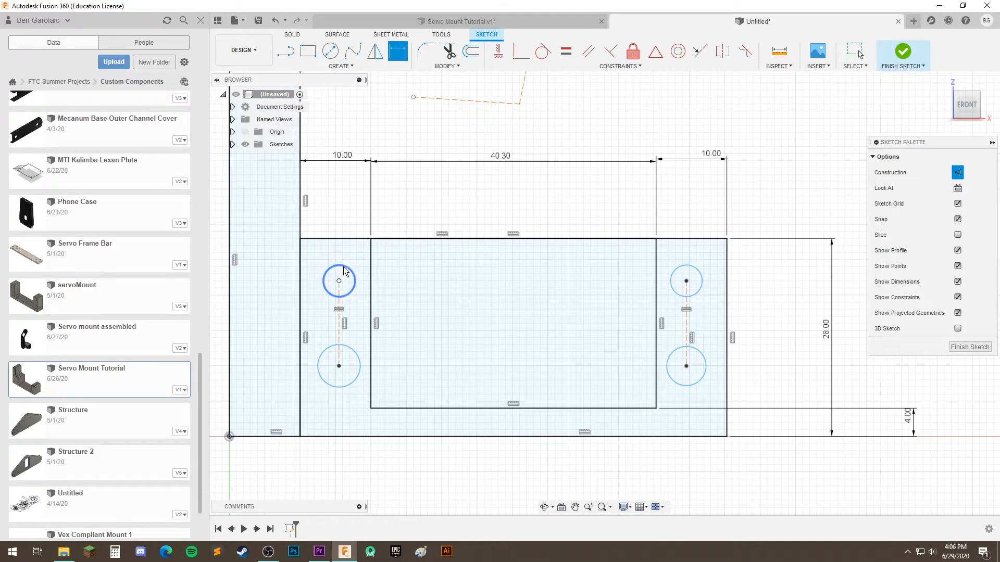
pyautogui.click(344, 268)
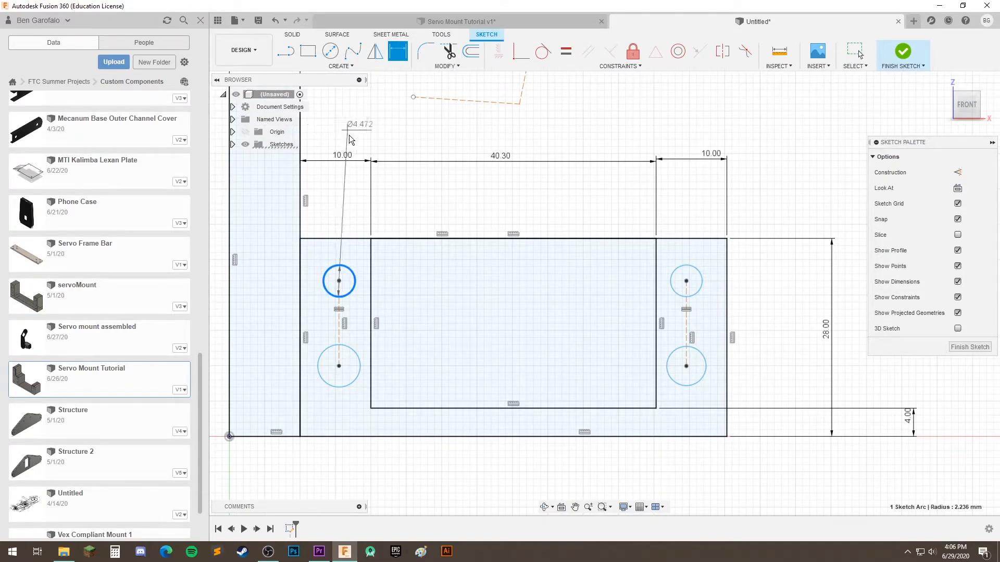
pyautogui.click(337, 177)
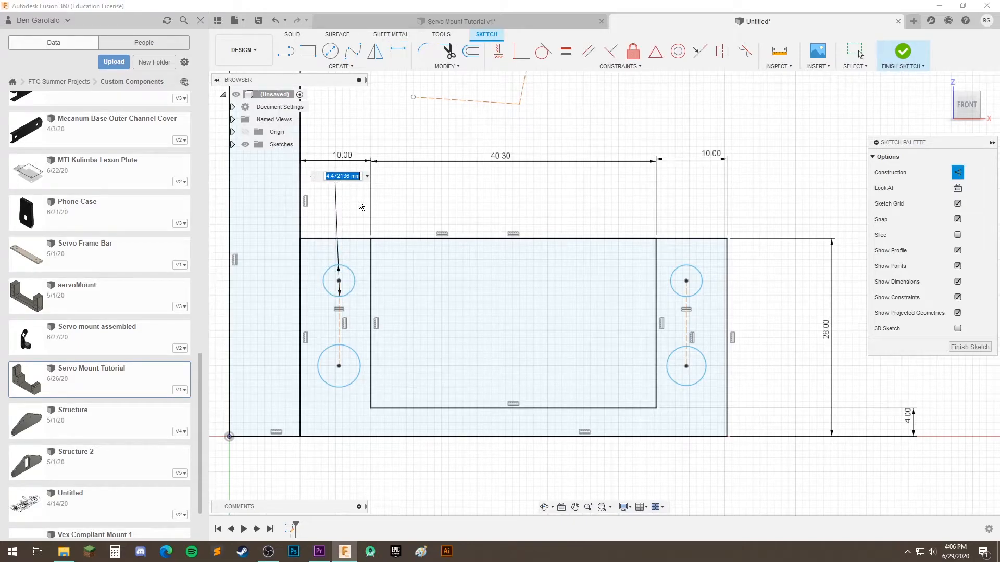
pyautogui.write('4')
pyautogui.press('Return')
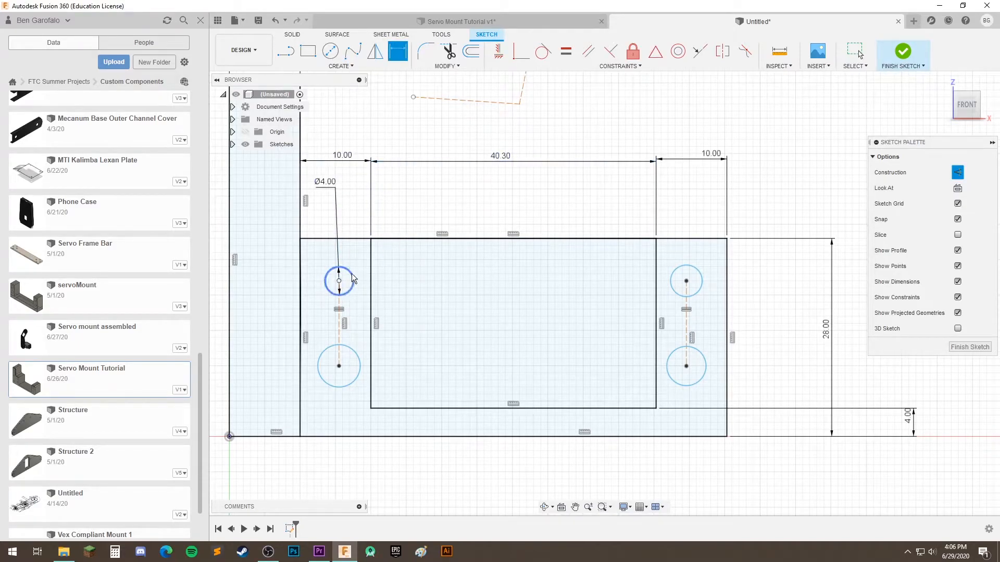
# Constrain the other three circles to be equal in size to the 4 mm circle
pyautogui.click(566, 51)
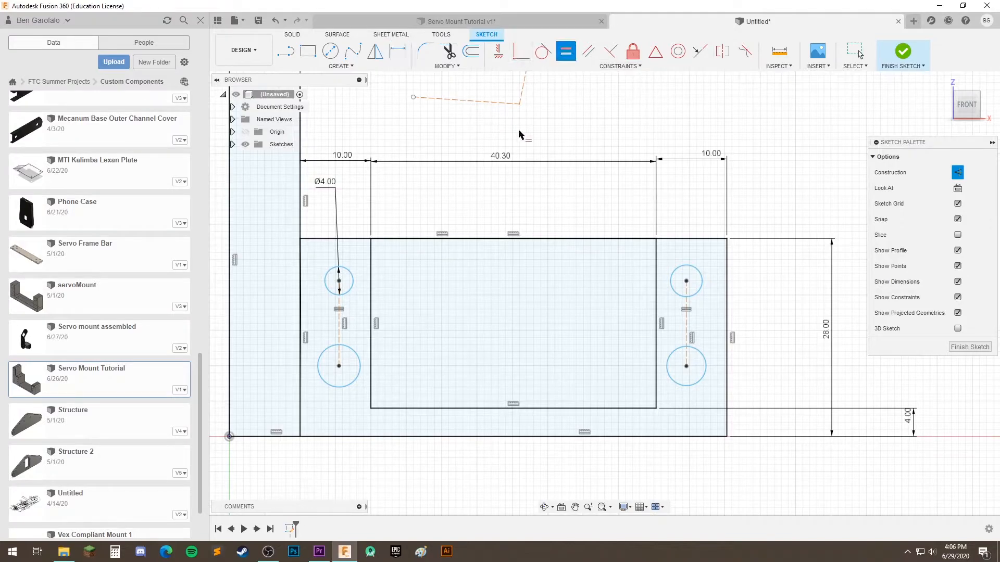
pyautogui.click(353, 278)
pyautogui.click(354, 348)
pyautogui.click(353, 281)
pyautogui.click(700, 273)
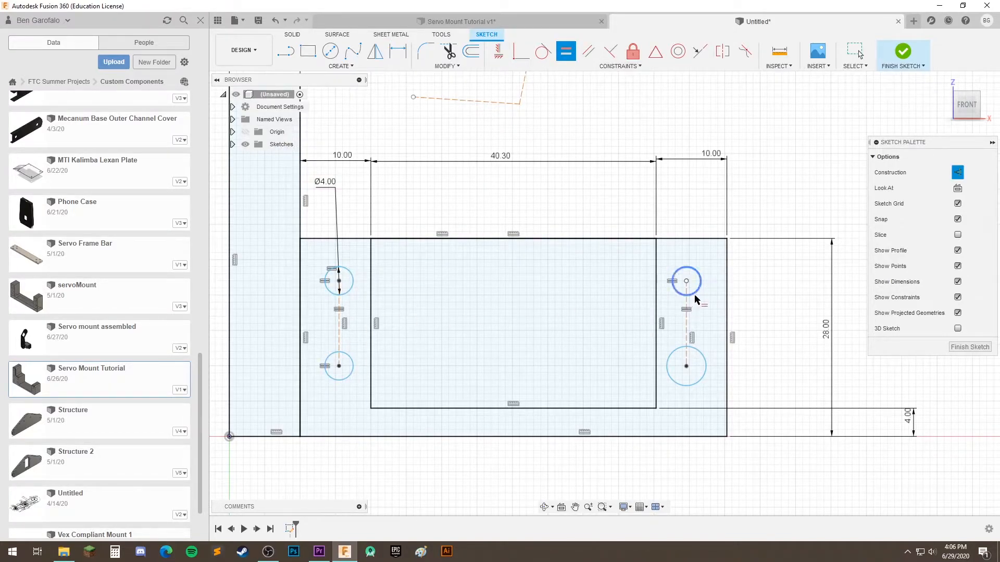
pyautogui.click(353, 284)
pyautogui.click(700, 352)
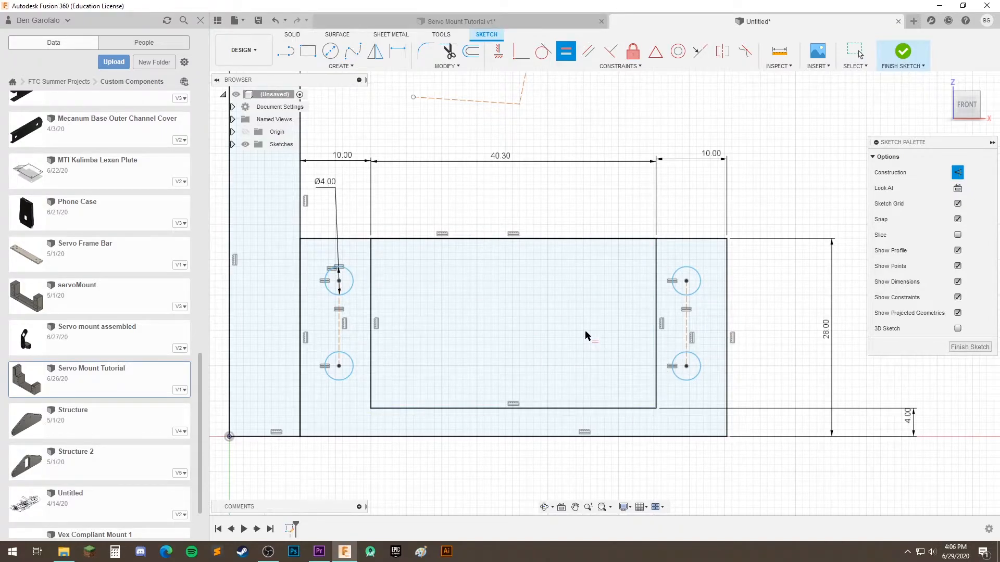
pyautogui.moveTo(548, 322); pyautogui.dragTo(551, 340, button='middle')
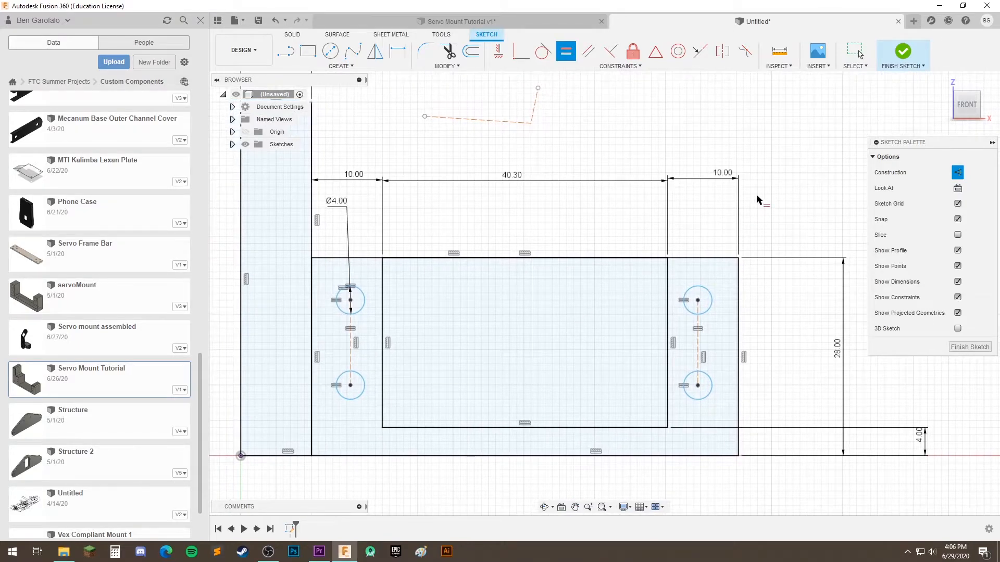
pyautogui.press('Escape')
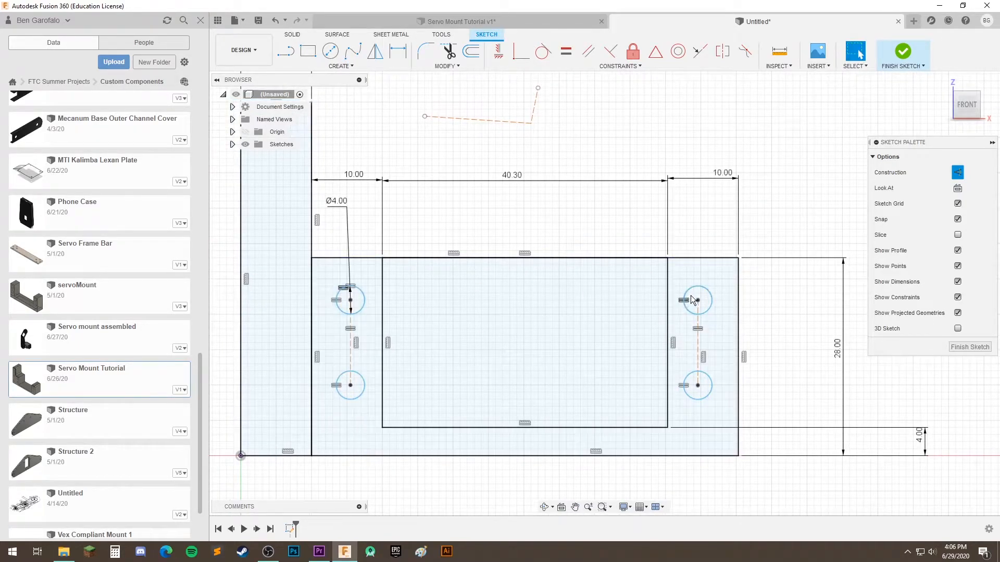
# Move the upper-right circle slightly right and down within its strip
pyautogui.moveTo(703, 292)
pyautogui.mouseDown()
pyautogui.moveTo(699, 272)
pyautogui.moveTo(723, 319)
pyautogui.moveTo(703, 260)
pyautogui.moveTo(708, 287)
pyautogui.moveTo(717, 285)
pyautogui.moveTo(717, 328)
pyautogui.moveTo(718, 274)
pyautogui.moveTo(716, 342)
pyautogui.moveTo(717, 279)
pyautogui.moveTo(754, 315)
pyautogui.mouseUp()
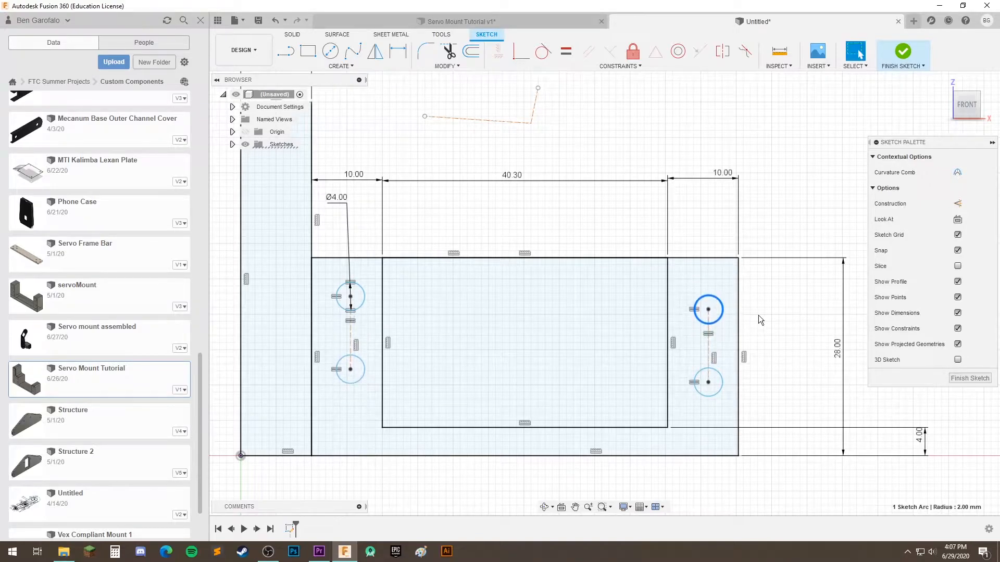
pyautogui.moveTo(703, 223); pyautogui.dragTo(707, 214, button='middle')
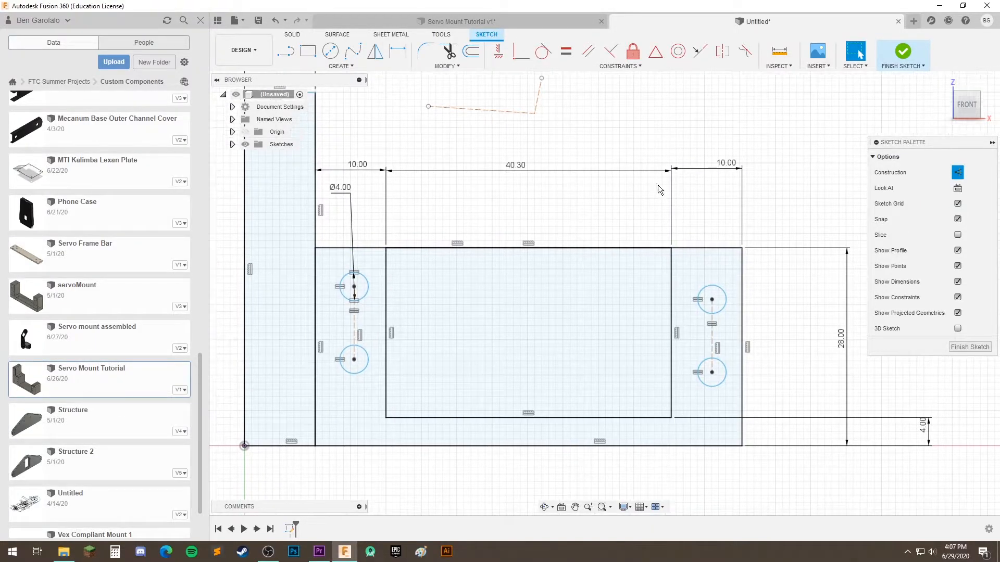
# Dimension the vertical distance between the centers of the left pair of circles as 9.9 mm
pyautogui.click(407, 54)
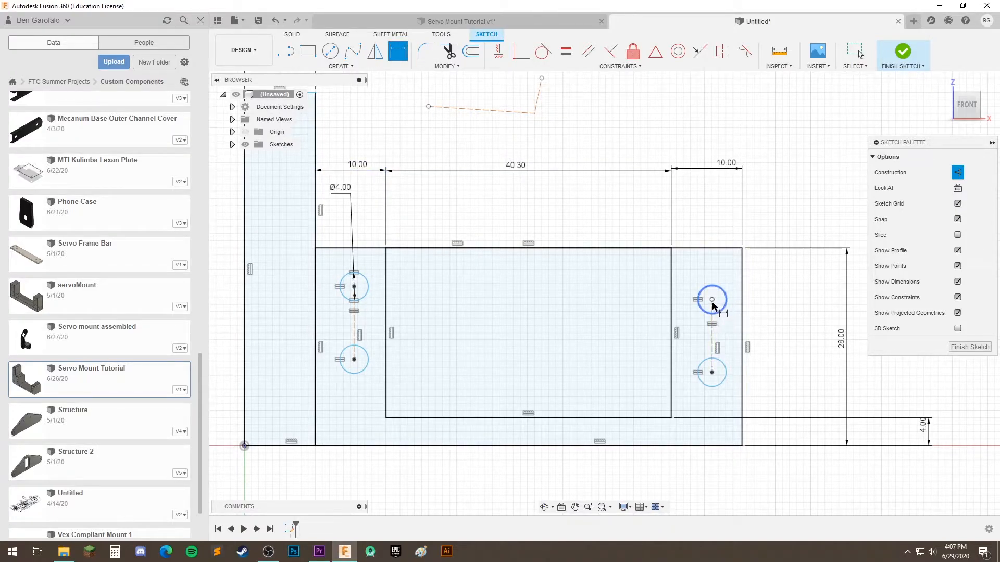
pyautogui.click(355, 287)
pyautogui.click(355, 360)
pyautogui.click(460, 312)
pyautogui.write('9.9')
pyautogui.press('Return')
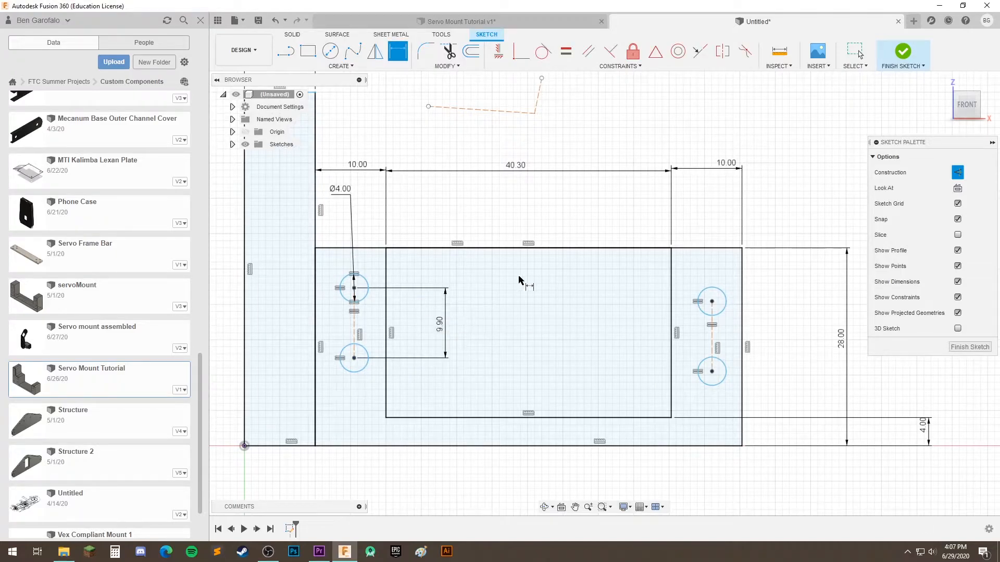
# Nudge the upper-right circle within its strip and move the 9.9 mm dimension closer to the left pair of circles
pyautogui.moveTo(621, 326); pyautogui.dragTo(540, 319, button='middle')
pyautogui.scroll(10, 650, 343)
pyautogui.scroll(-9, 579, 371)
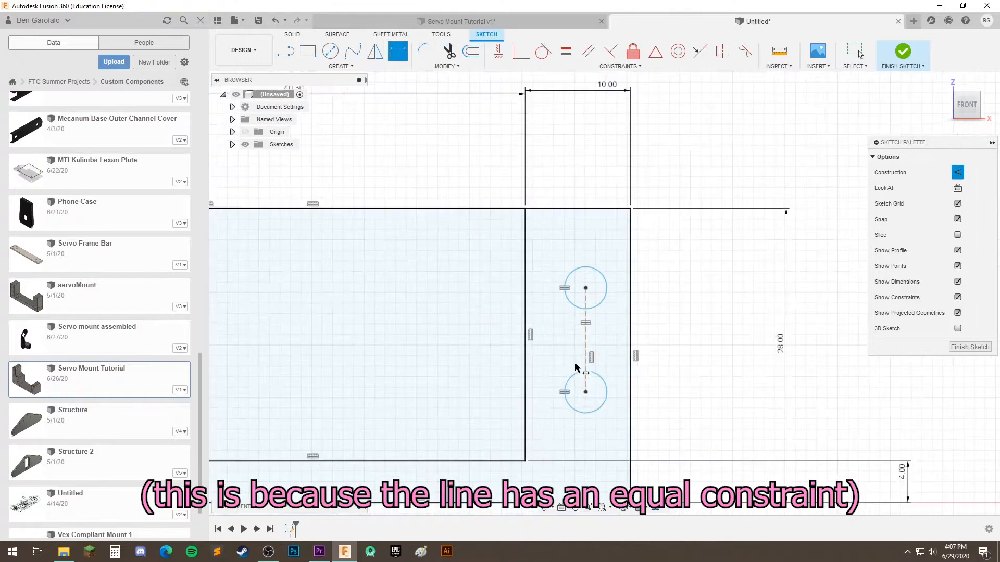
pyautogui.moveTo(485, 343); pyautogui.dragTo(653, 315, button='middle')
pyautogui.moveTo(763, 280)
pyautogui.mouseDown()
pyautogui.moveTo(734, 242)
pyautogui.moveTo(753, 265)
pyautogui.mouseUp()
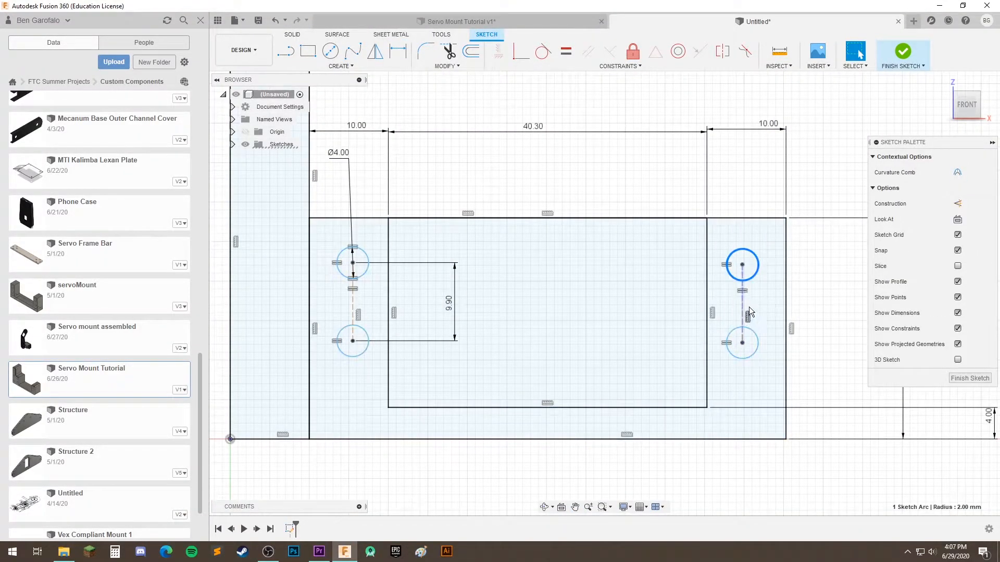
pyautogui.moveTo(451, 302); pyautogui.dragTo(375, 305)
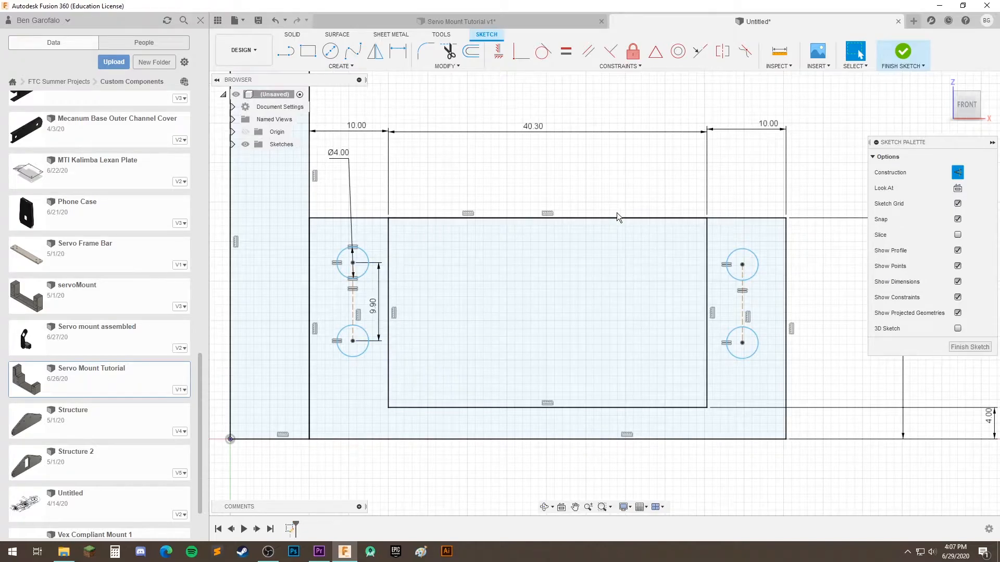
pyautogui.click(516, 314)
# Try moving the left pair of circles around within its strip and check the edges that surround it
pyautogui.scroll(3, 572, 350)
pyautogui.moveTo(417, 330)
pyautogui.mouseDown(button='middle')
pyautogui.moveTo(556, 379)
pyautogui.moveTo(522, 377)
pyautogui.mouseUp(button='middle')
pyautogui.click(404, 239)
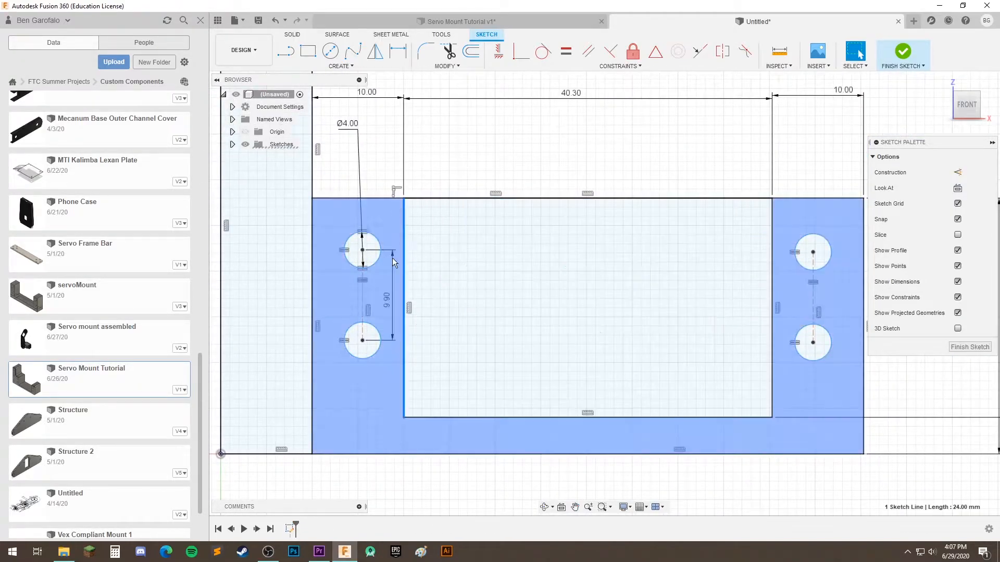
pyautogui.moveTo(384, 246); pyautogui.dragTo(398, 256)
pyautogui.click(427, 254)
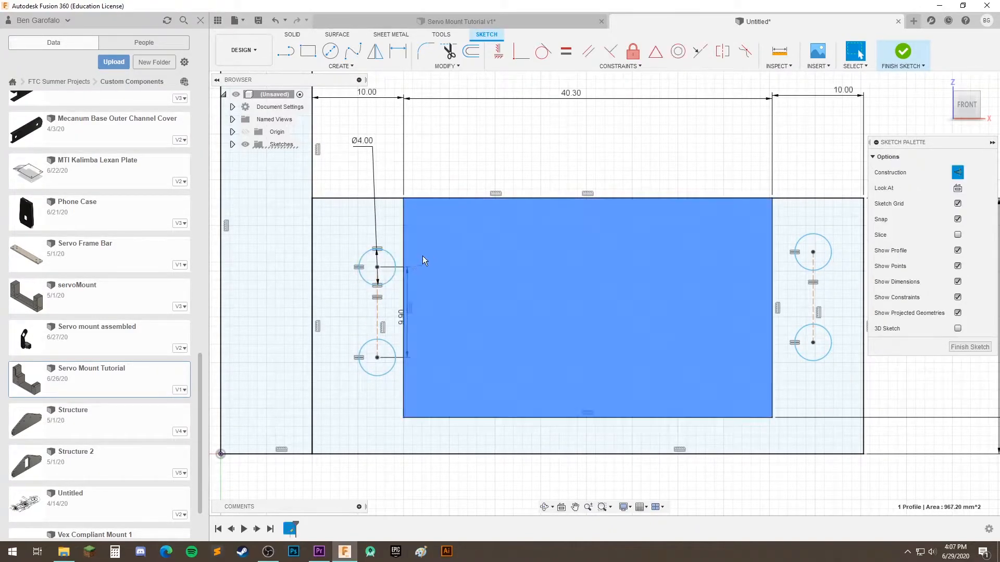
pyautogui.click(537, 499)
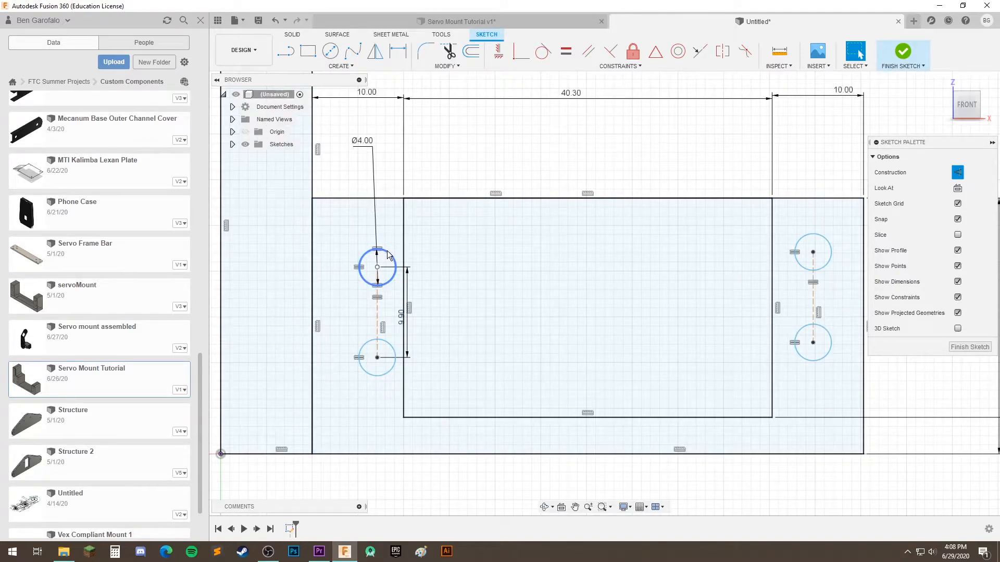
pyautogui.moveTo(388, 255); pyautogui.dragTo(372, 215)
pyautogui.click(373, 198)
pyautogui.click(404, 292)
pyautogui.click(372, 454)
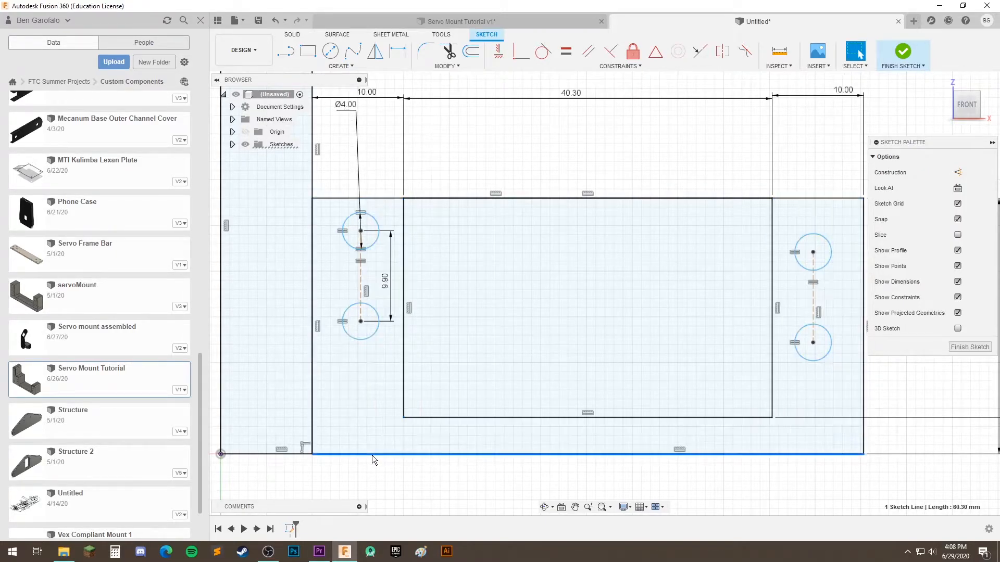
pyautogui.click(476, 492)
# Dimension the horizontal distance from the upper-left circle's center to the opening's left edge as 3.85 mm
pyautogui.moveTo(648, 382); pyautogui.dragTo(611, 398, button='middle')
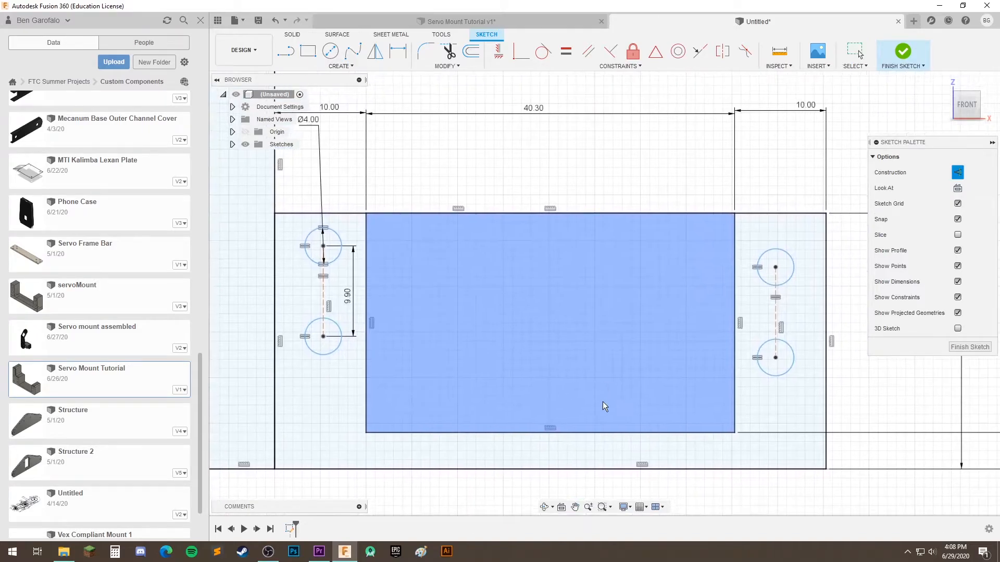
pyautogui.moveTo(464, 372); pyautogui.dragTo(497, 365, button='middle')
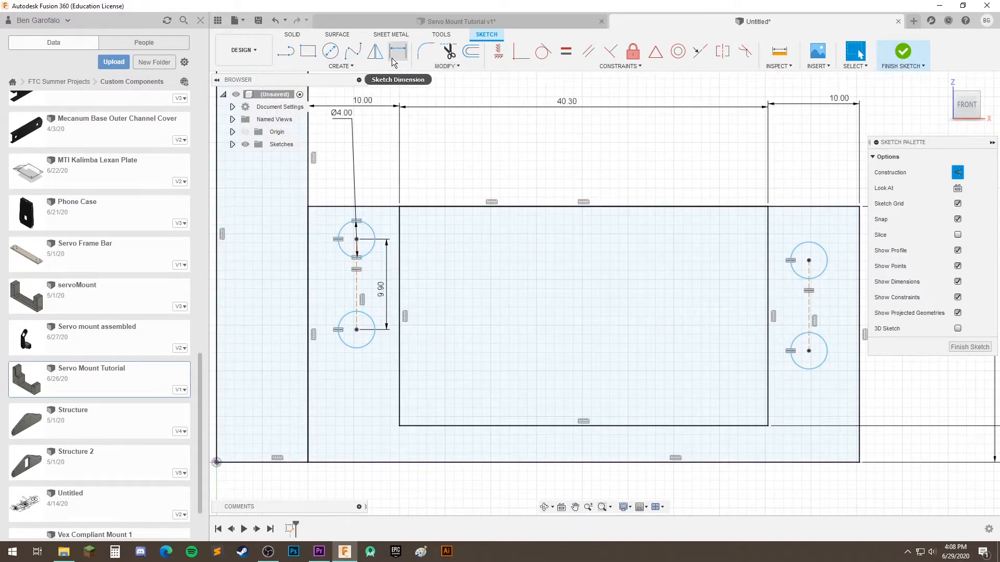
pyautogui.moveTo(414, 385); pyautogui.dragTo(409, 404, button='middle')
pyautogui.click(398, 50)
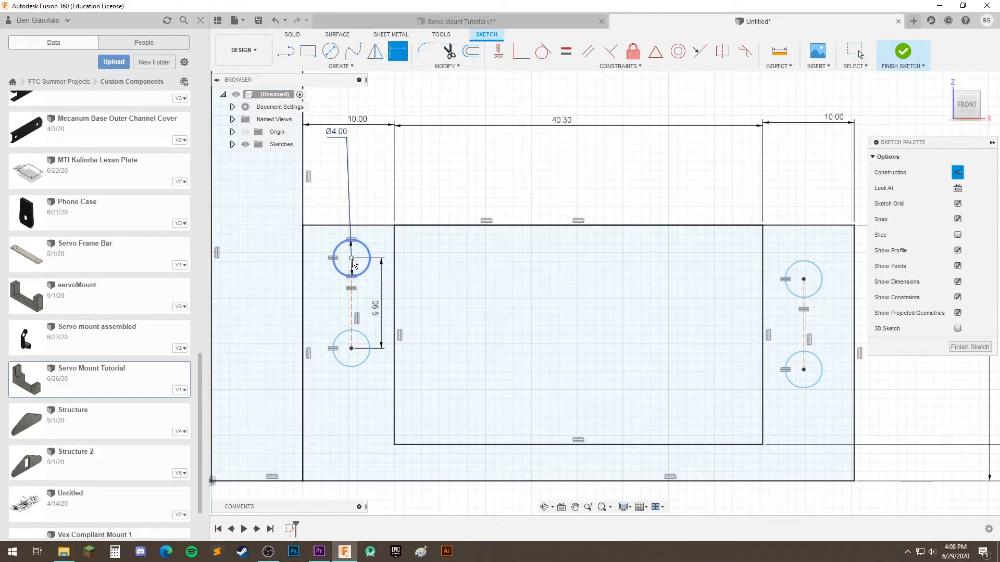
pyautogui.click(395, 256)
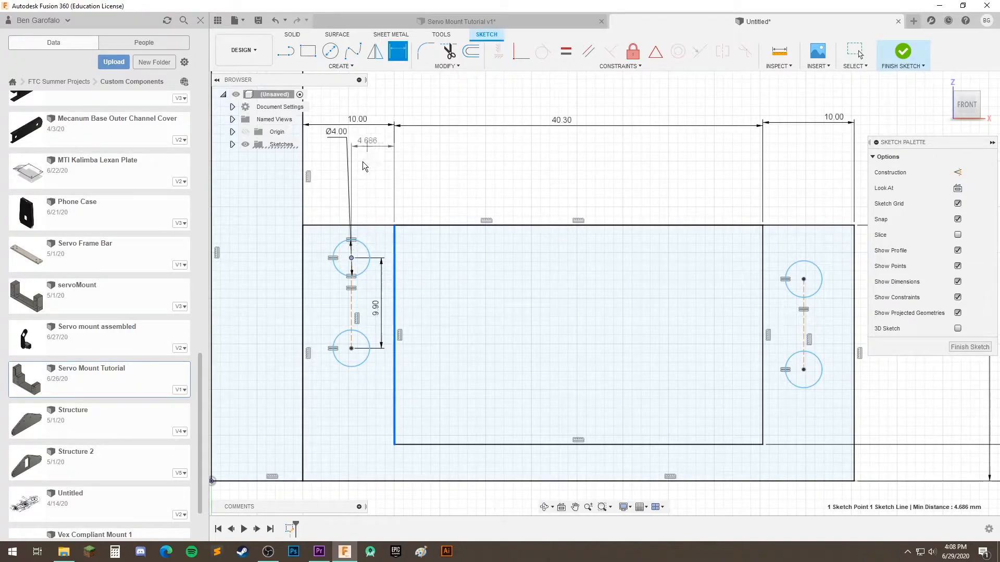
pyautogui.click(375, 147)
pyautogui.write('3.85')
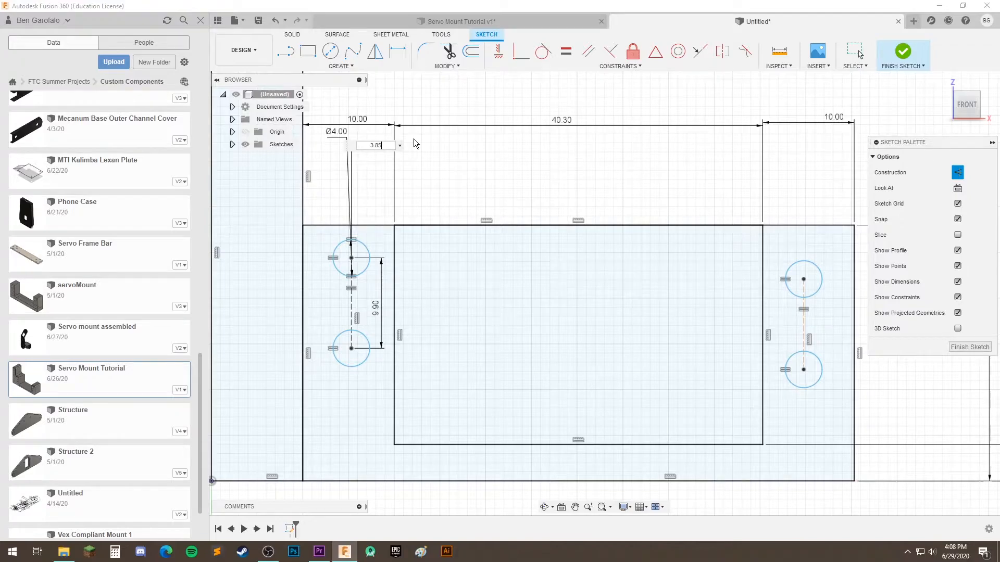
pyautogui.press('Return')
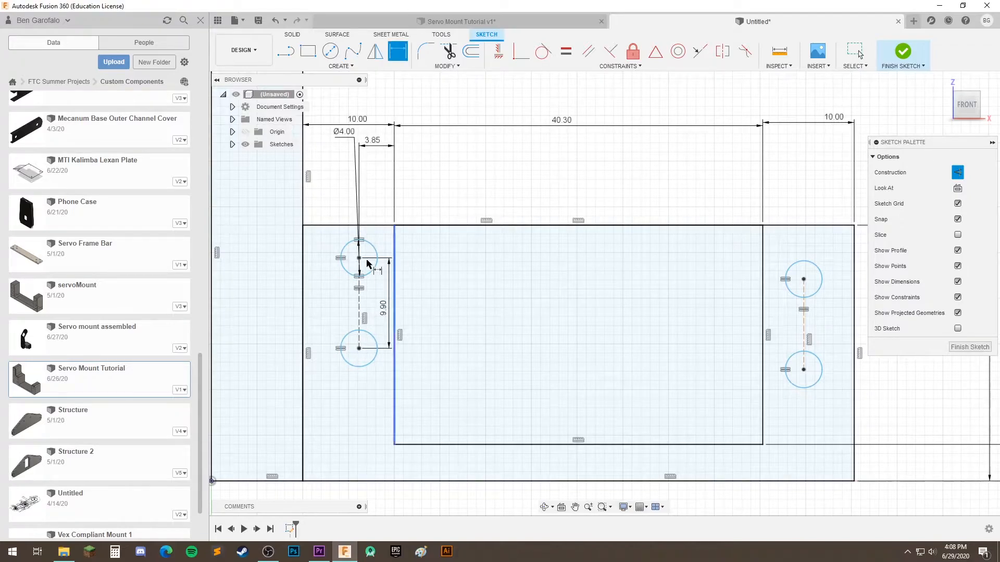
# Undo the last horizontal dimension between the left circles and the opening's edge
pyautogui.moveTo(734, 266)
pyautogui.mouseDown(button='middle')
pyautogui.moveTo(636, 293)
pyautogui.moveTo(604, 318)
pyautogui.mouseUp(button='middle')
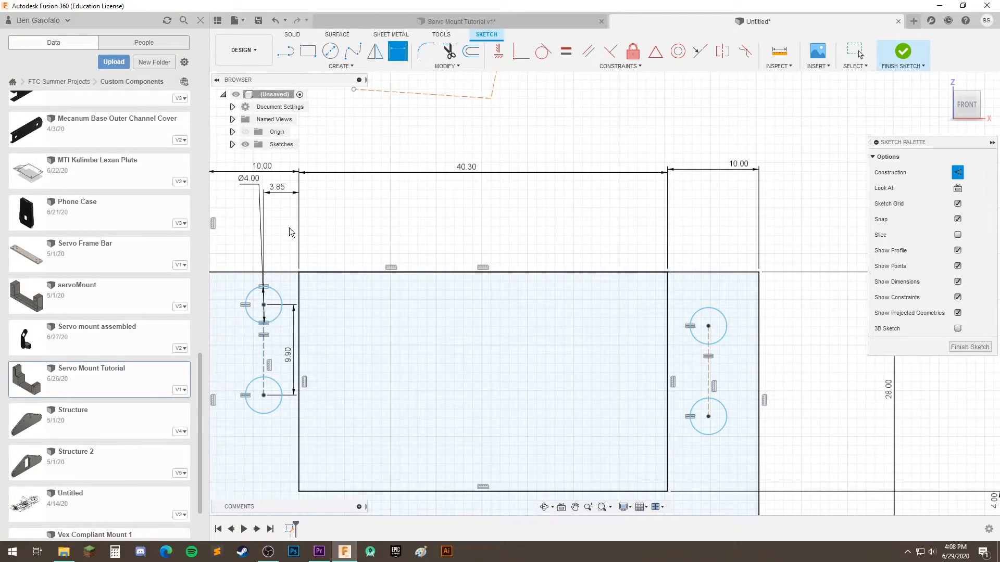
pyautogui.moveTo(288, 221); pyautogui.dragTo(327, 228, button='middle')
pyautogui.click(286, 52)
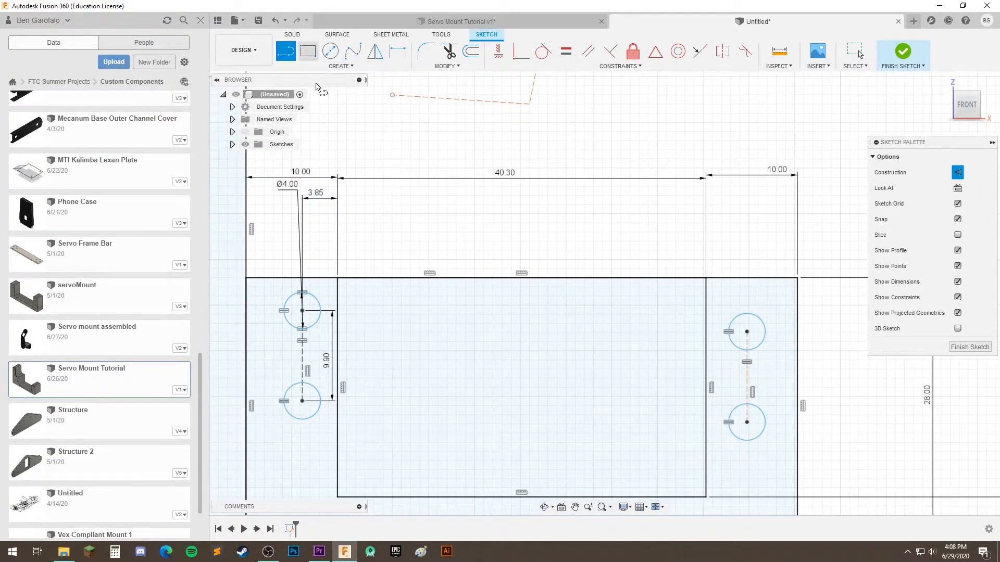
pyautogui.press('Escape')
pyautogui.hotkey('ctrl', 'z')
# Draw a construction line from the upper-left circle's center perpendicular to the opening's left edge
pyautogui.scroll(-1, 437, 292)
pyautogui.click(286, 53)
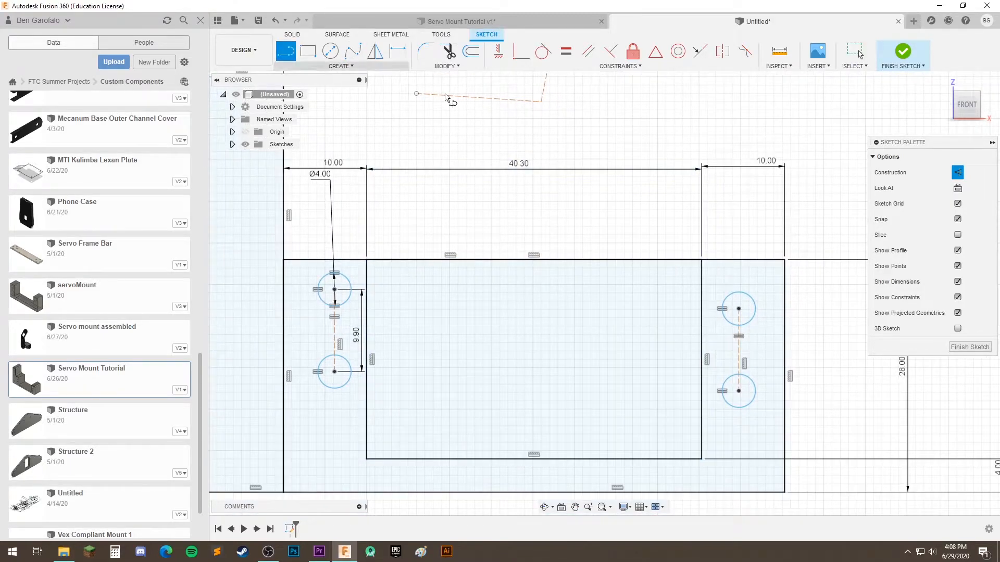
pyautogui.scroll(3, 333, 303)
pyautogui.click(334, 260)
pyautogui.click(449, 260)
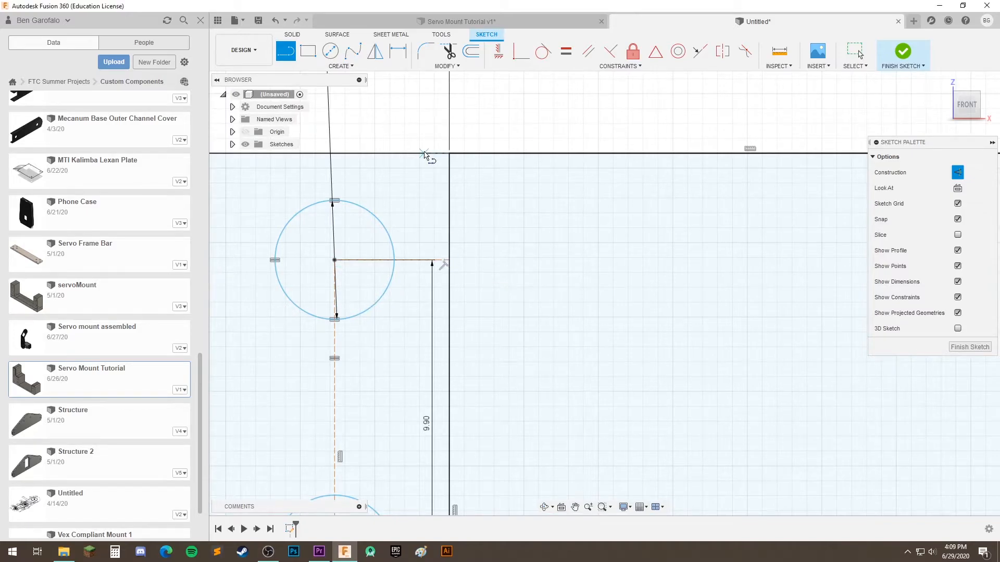
pyautogui.scroll(2, 418, 282)
pyautogui.moveTo(459, 288); pyautogui.dragTo(457, 322, button='middle')
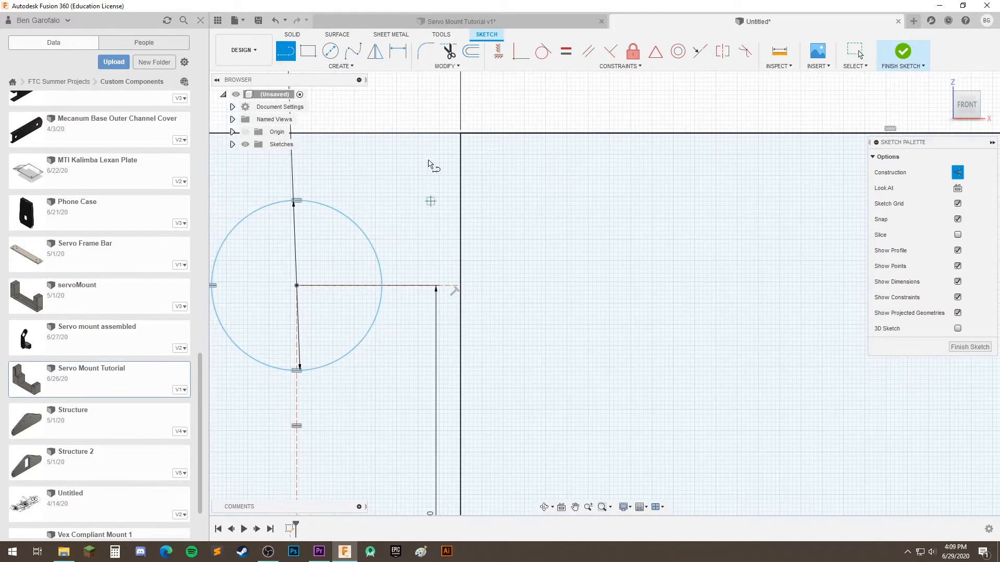
# Dimension the left pair's horizontal construction line as 3.85 mm, placing the dimension above the profile's upper edge
pyautogui.click(399, 54)
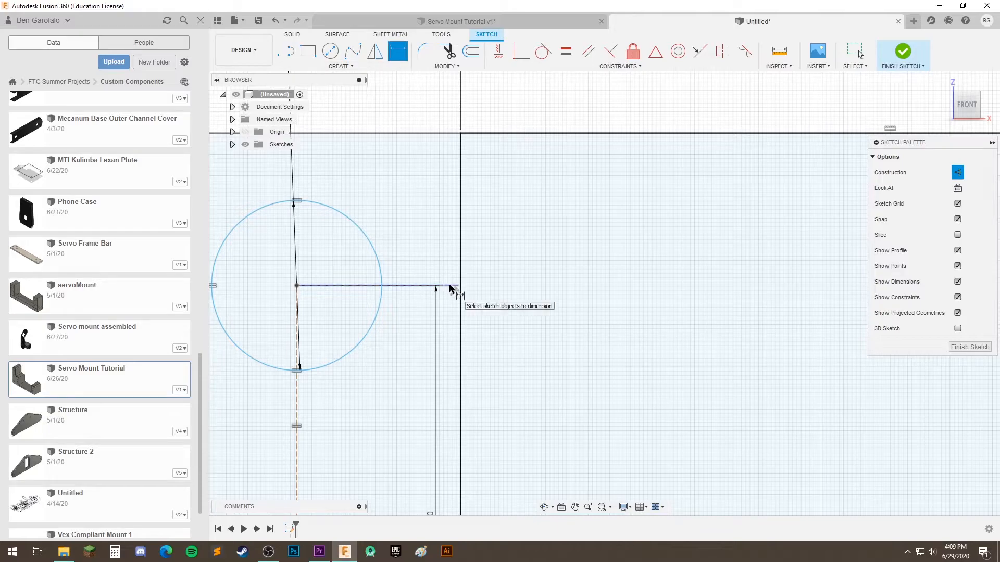
pyautogui.click(443, 286)
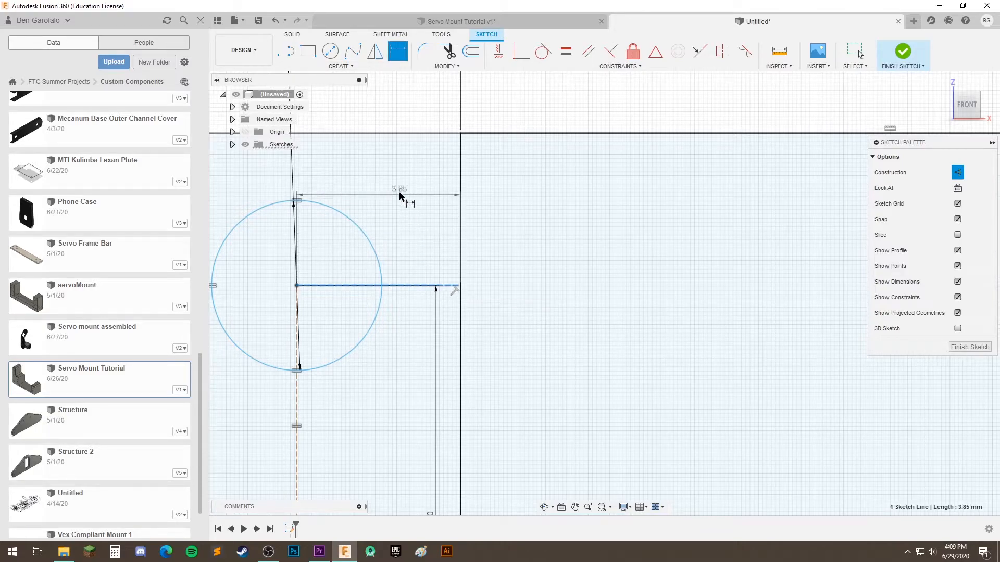
pyautogui.scroll(-5, 399, 199)
pyautogui.moveTo(404, 137); pyautogui.dragTo(393, 194, button='middle')
pyautogui.click(390, 215)
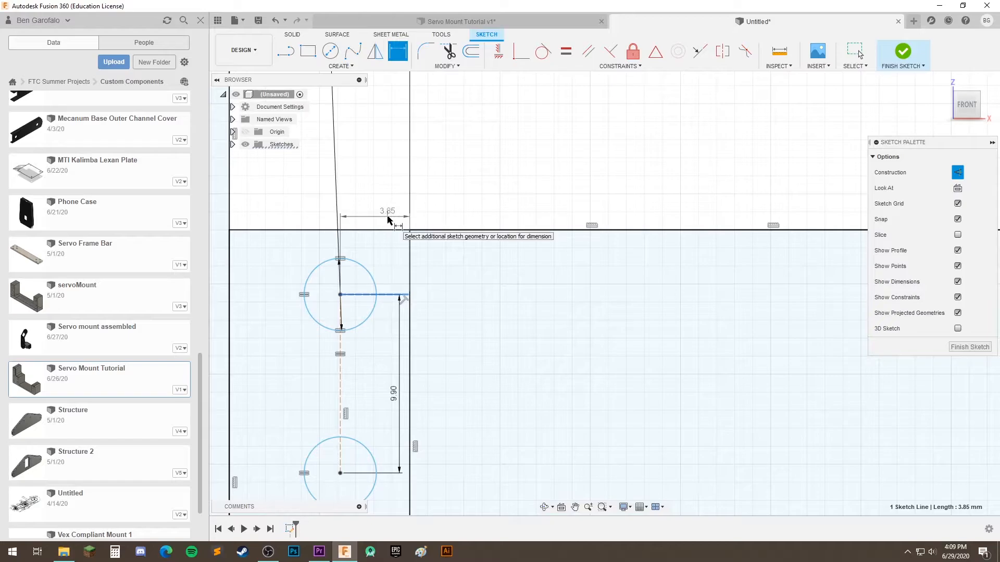
pyautogui.press('Return')
# Draw a construction line from the upper-right circle's center perpendicular to the opening's right edge
pyautogui.scroll(-3, 453, 351)
pyautogui.scroll(8, 431, 362)
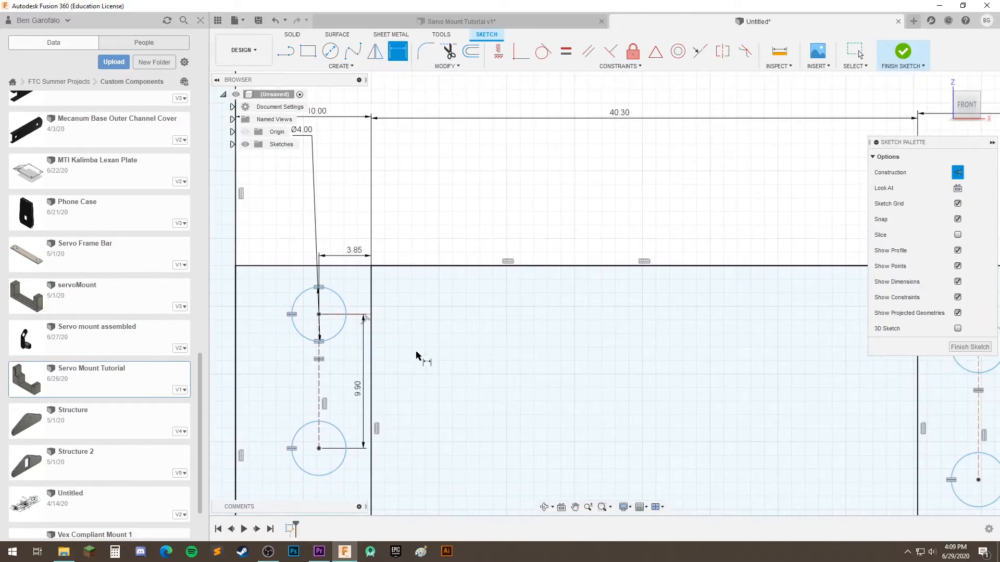
pyautogui.scroll(-3, 462, 346)
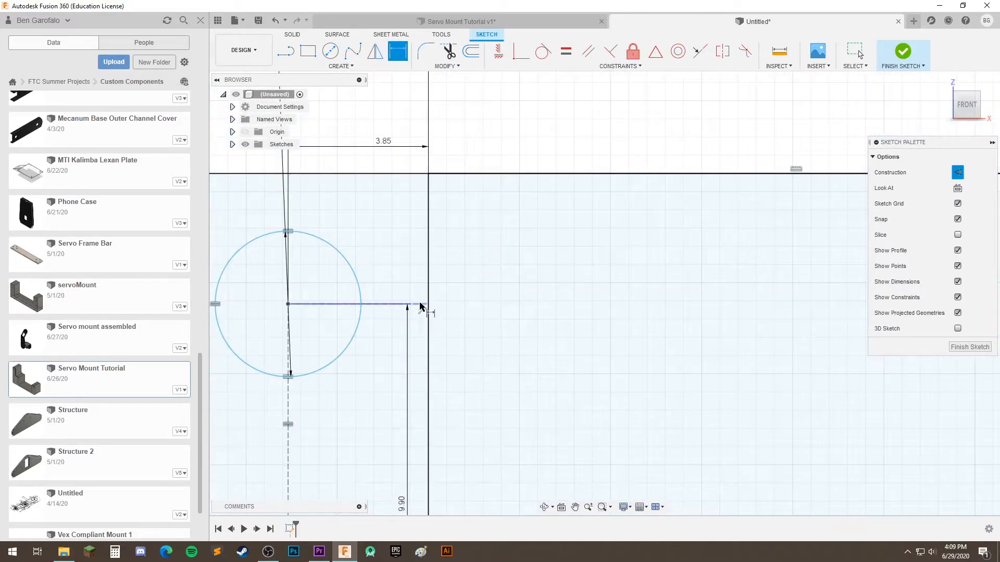
pyautogui.click(286, 51)
pyautogui.scroll(-3, 576, 348)
pyautogui.moveTo(692, 339); pyautogui.dragTo(297, 325, button='middle')
pyautogui.moveTo(633, 357); pyautogui.dragTo(465, 363, button='middle')
pyautogui.scroll(-2, 464, 365)
pyautogui.moveTo(650, 387); pyautogui.dragTo(552, 304, button='middle')
pyautogui.click(561, 304)
pyautogui.click(498, 305)
pyautogui.moveTo(395, 332); pyautogui.dragTo(541, 336, button='middle')
pyautogui.scroll(-2, 442, 336)
pyautogui.moveTo(357, 336); pyautogui.dragTo(525, 339, button='middle')
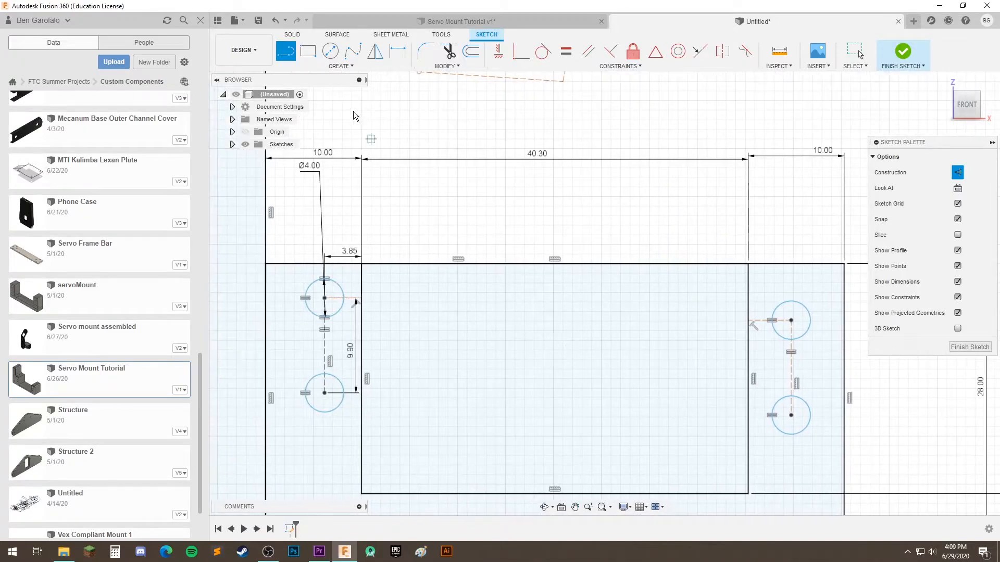
# Constrain the right pair's horizontal construction line to be equal in length to the left pair's 3.85 mm line
pyautogui.click(564, 54)
pyautogui.scroll(6, 356, 287)
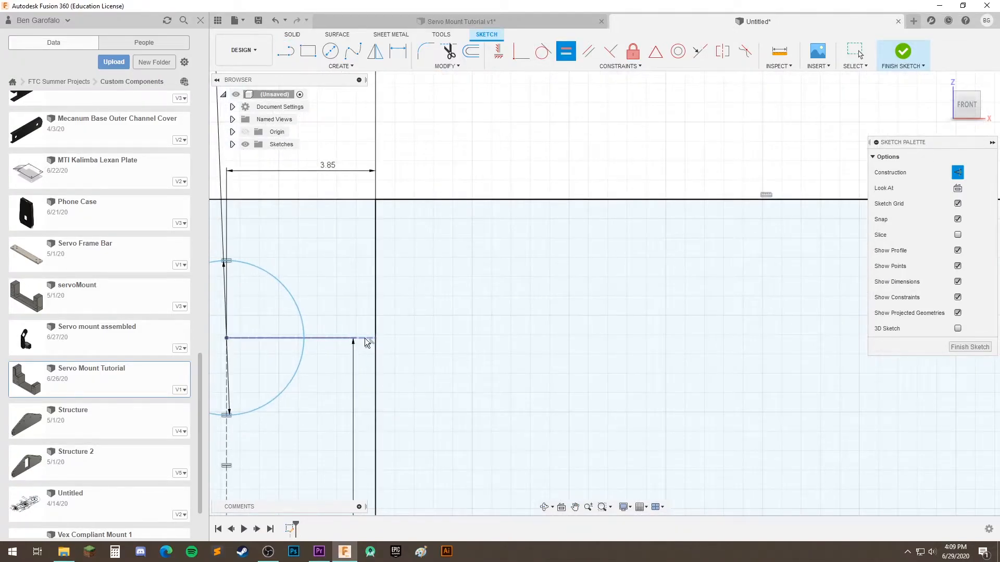
pyautogui.click(366, 339)
pyautogui.scroll(-5, 448, 353)
pyautogui.moveTo(708, 382); pyautogui.dragTo(396, 380, button='middle')
pyautogui.moveTo(575, 365); pyautogui.dragTo(531, 344, button='middle')
pyautogui.scroll(1, 607, 341)
pyautogui.click(594, 329)
pyautogui.scroll(-5, 500, 354)
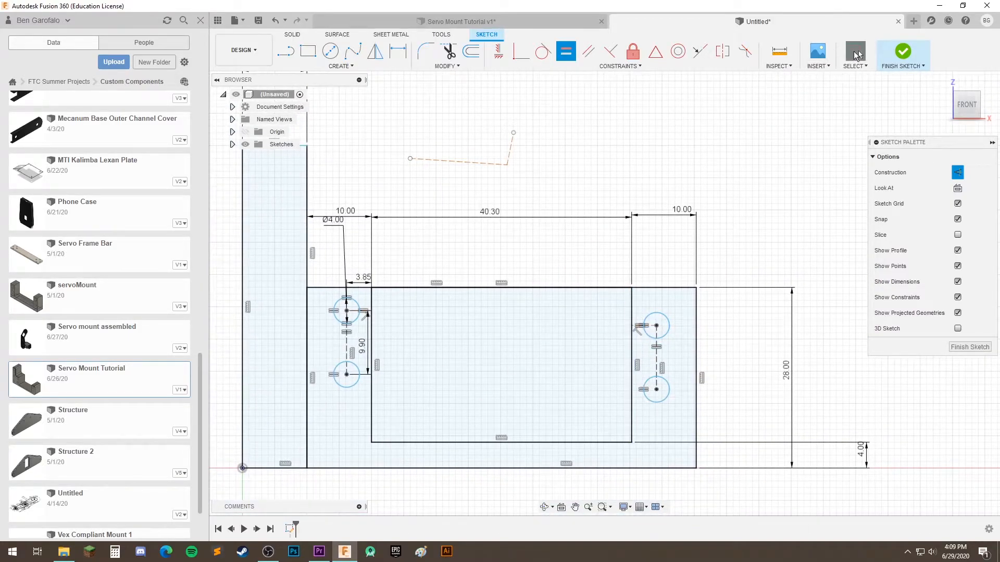
# Move the right pair of circles vertically within its strip
pyautogui.press('Escape')
pyautogui.click(666, 316)
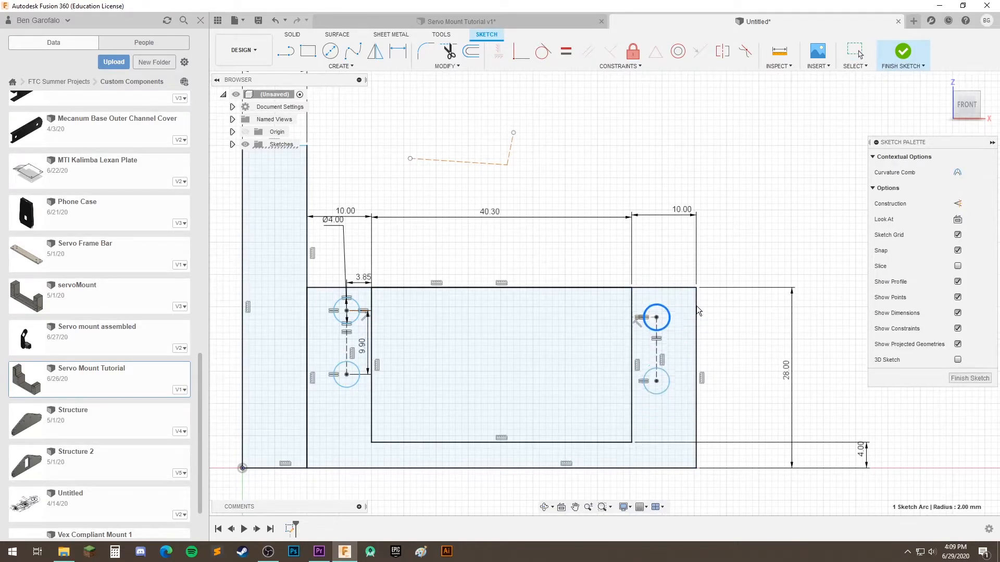
pyautogui.scroll(3, 495, 295)
# Try moving the left pair of circles down within its strip, and undo the last move
pyautogui.click(370, 361)
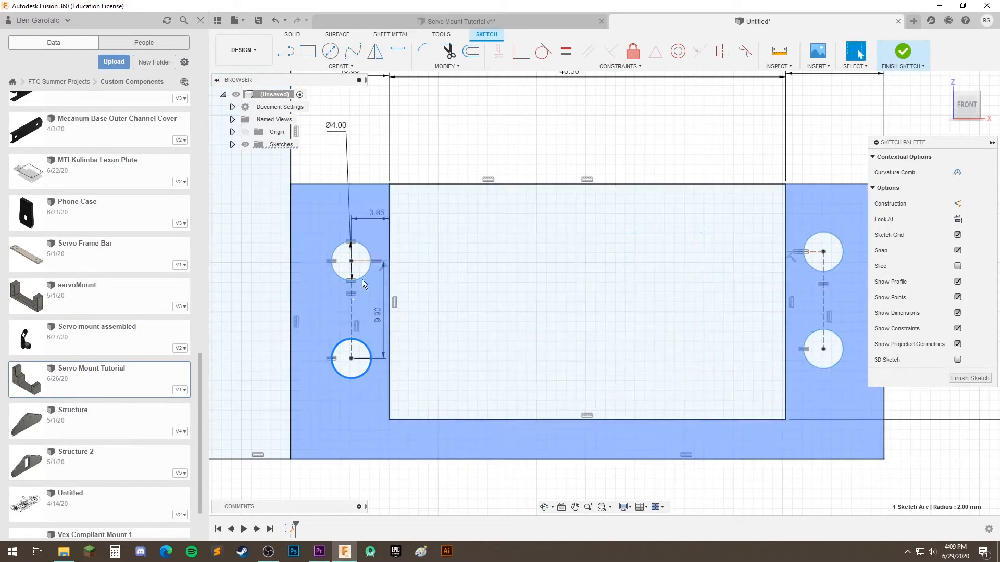
pyautogui.moveTo(362, 279); pyautogui.dragTo(363, 294)
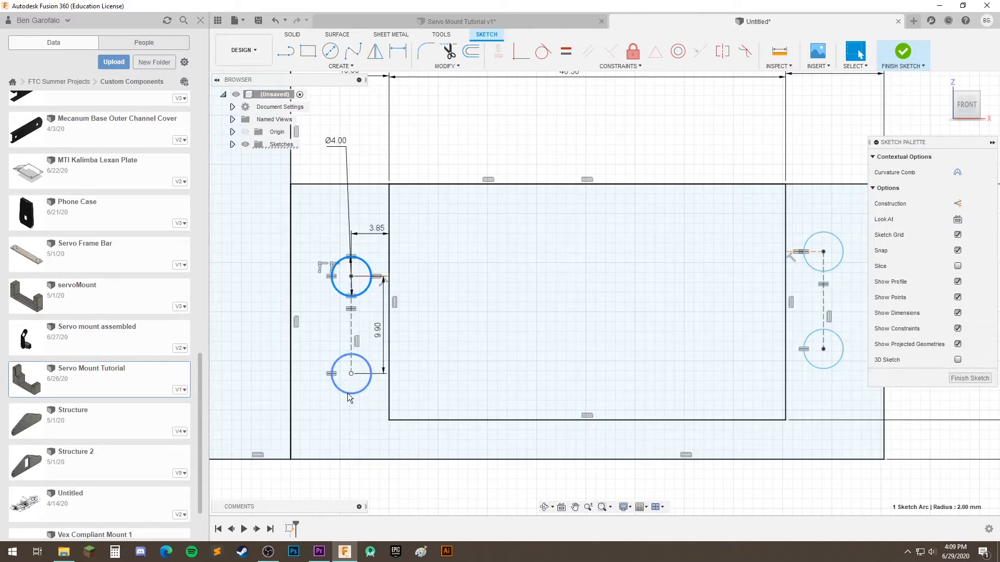
pyautogui.moveTo(347, 392); pyautogui.dragTo(344, 406)
pyautogui.moveTo(447, 483); pyautogui.dragTo(459, 420, button='middle')
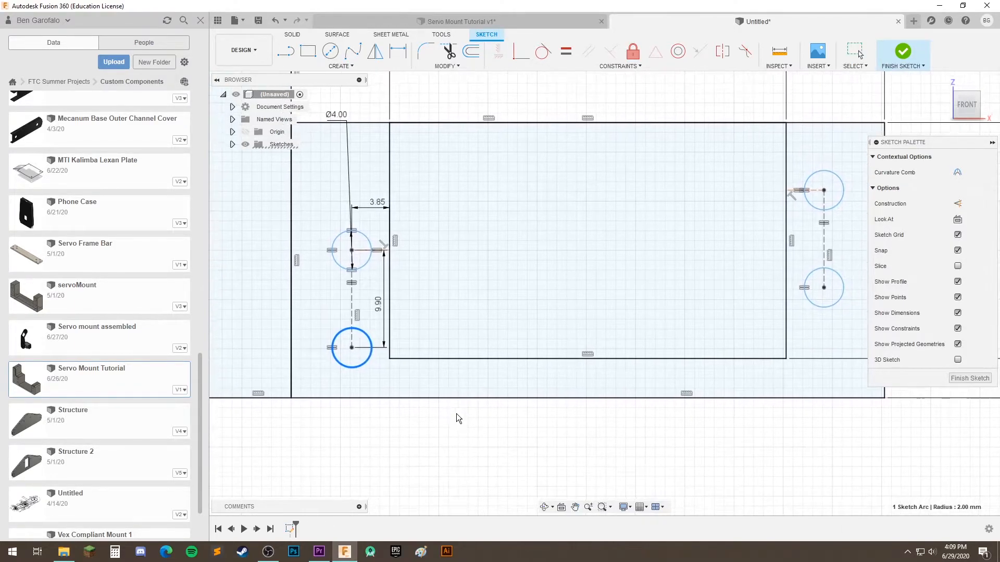
pyautogui.hotkey('ctrl', 'z')
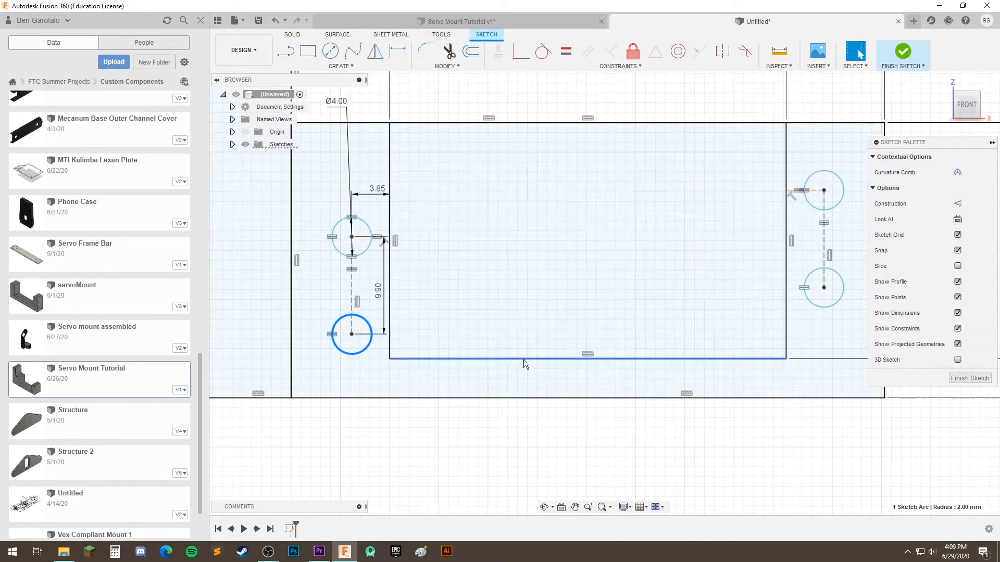
# Move the left pair of circles up within its strip until it is roughly level with the right pair
pyautogui.scroll(-3, 511, 431)
pyautogui.moveTo(482, 429); pyautogui.dragTo(521, 417, button='middle')
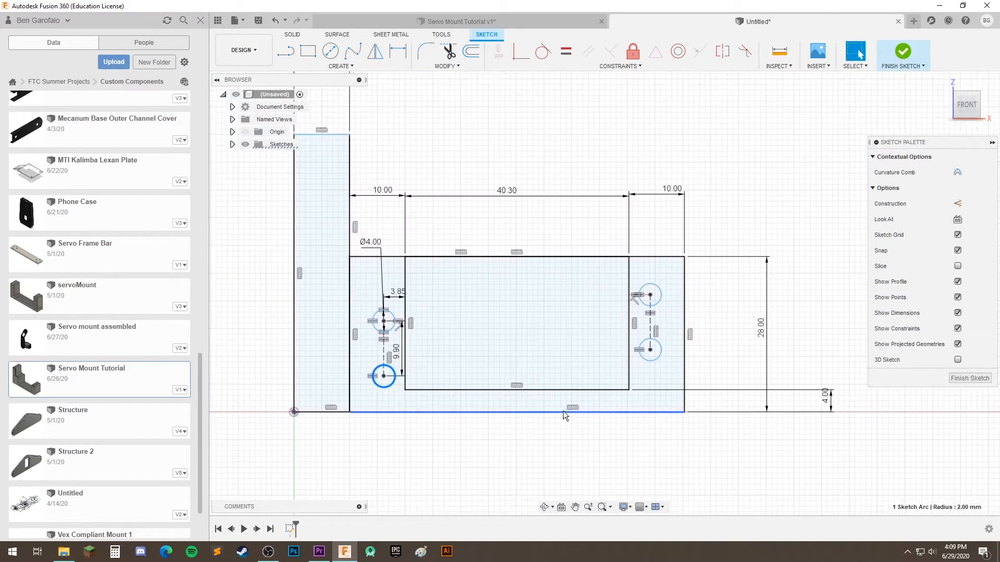
pyautogui.moveTo(391, 301); pyautogui.dragTo(395, 258)
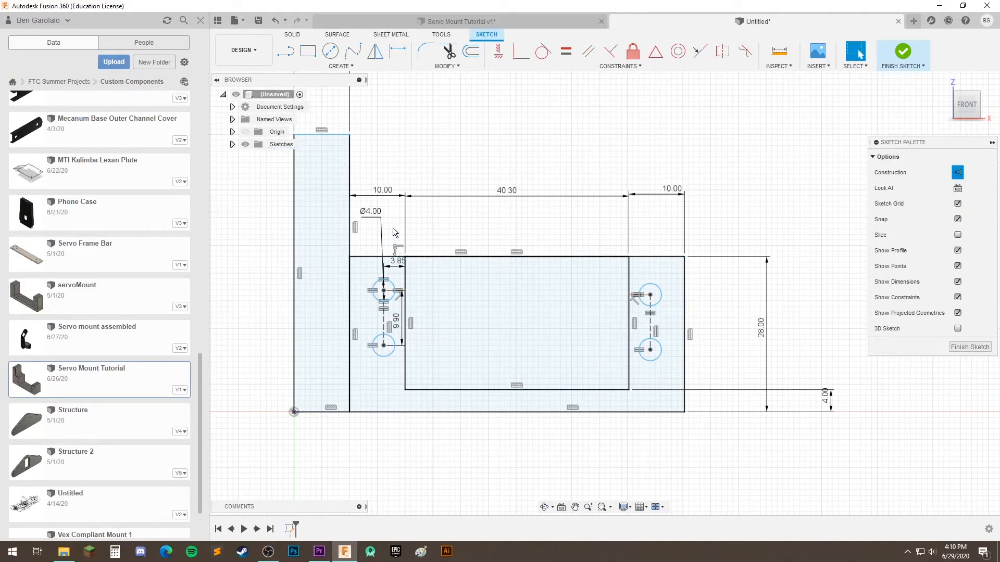
# Move the left pair of circles lower within its strip
pyautogui.scroll(3, 401, 289)
pyautogui.click(389, 276)
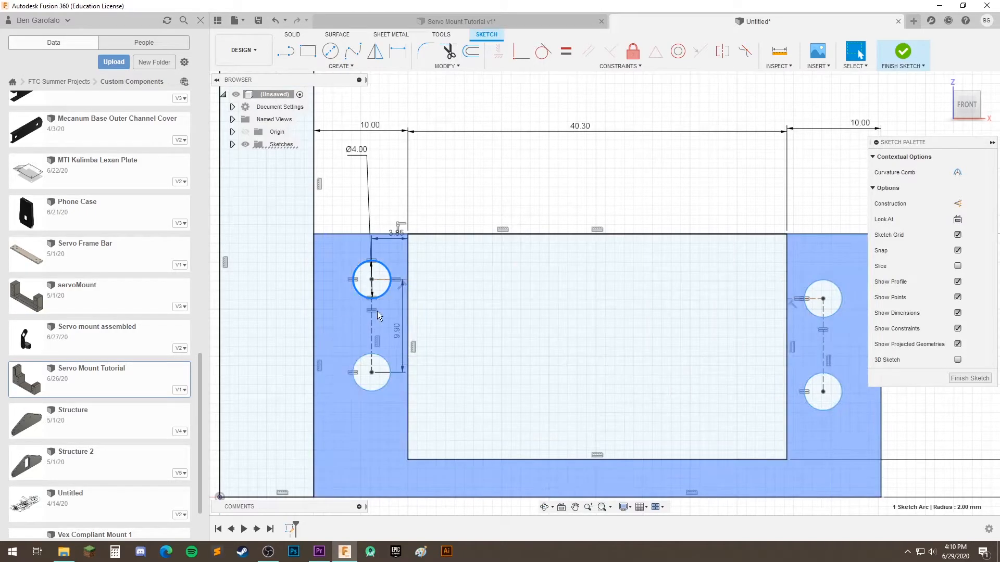
pyautogui.moveTo(372, 316); pyautogui.dragTo(421, 390)
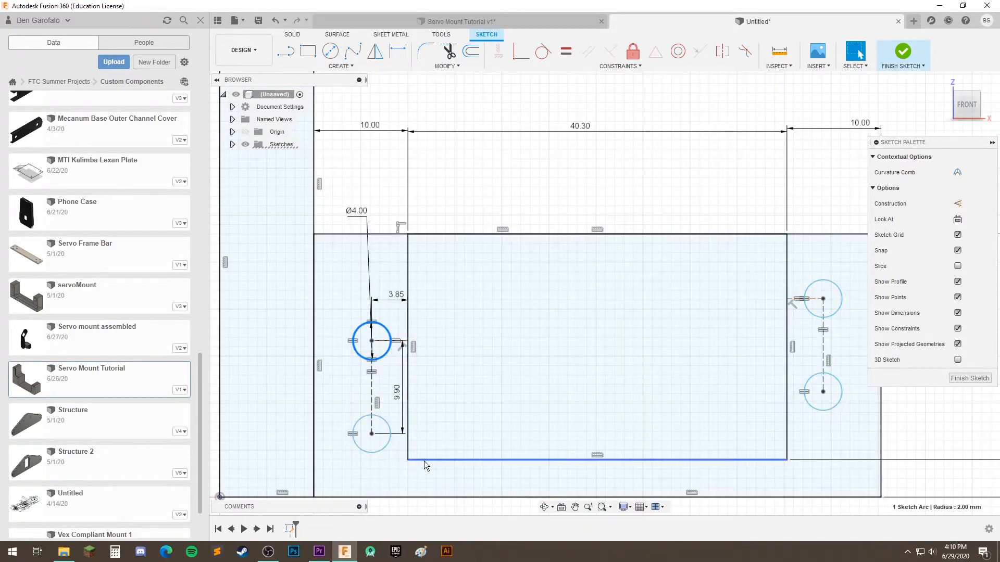
pyautogui.moveTo(387, 436); pyautogui.dragTo(388, 418)
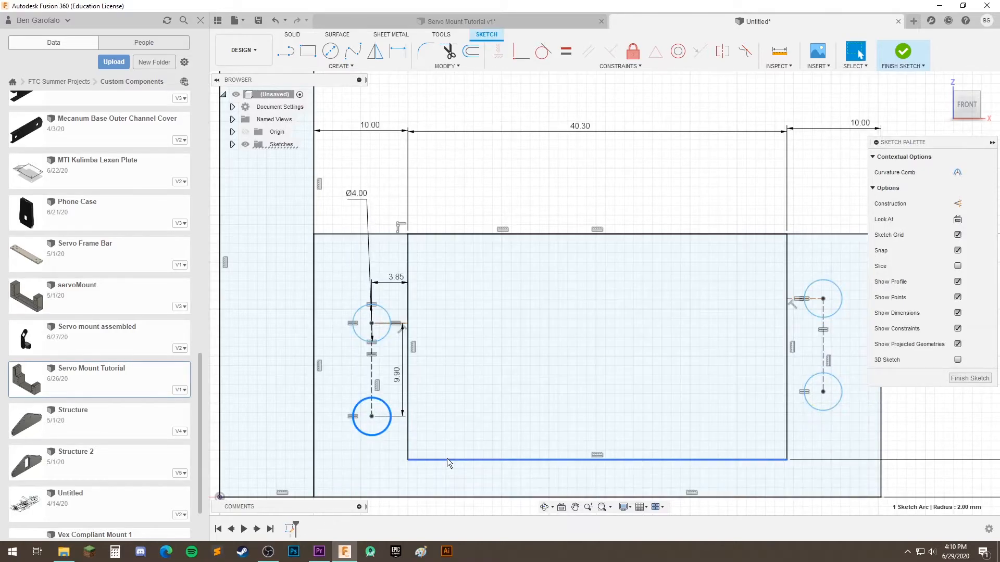
# Draw a horizontal construction line from the servo opening's lower-left corner to the left edge of its hole strip
pyautogui.scroll(-2, 447, 458)
pyautogui.scroll(2, 435, 447)
pyautogui.moveTo(435, 446); pyautogui.dragTo(394, 416, button='middle')
pyautogui.press('Escape')
pyautogui.click(287, 51)
pyautogui.click(368, 430)
pyautogui.click(279, 428)
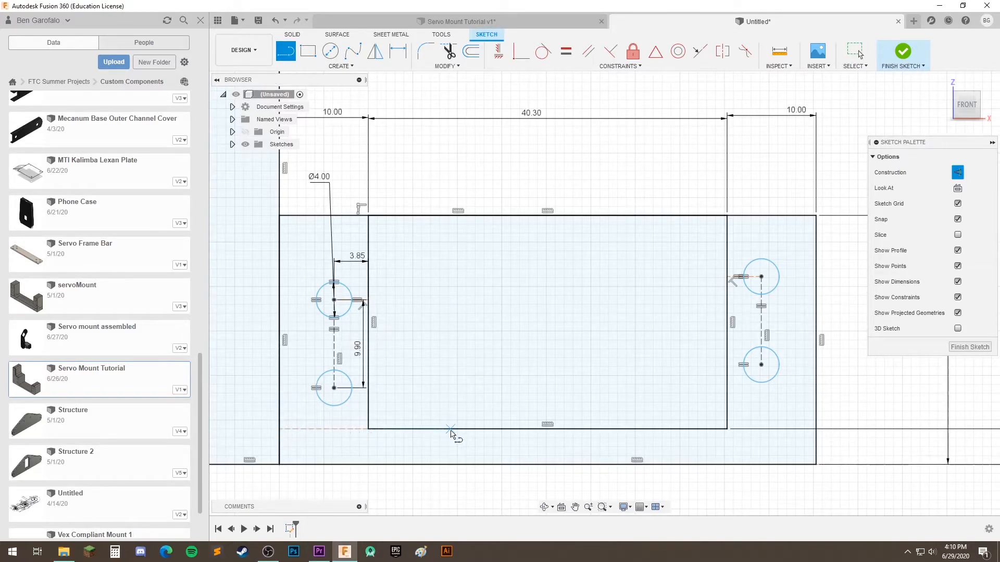
# Draw a horizontal construction line from the servo opening's lower-right corner to the profile's right edge
pyautogui.moveTo(461, 427); pyautogui.dragTo(371, 413, button='middle')
pyautogui.click(637, 415)
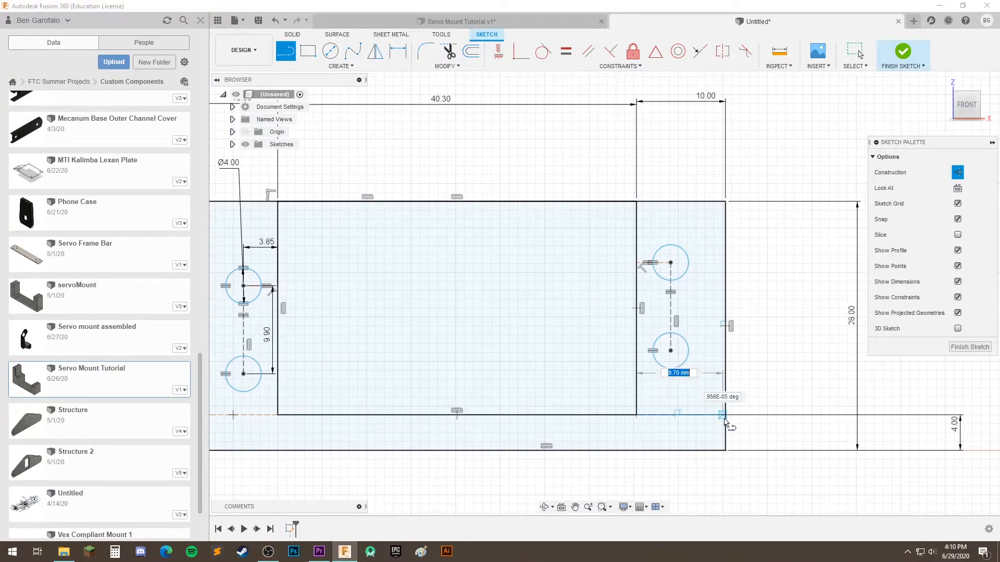
pyautogui.scroll(5, 726, 417)
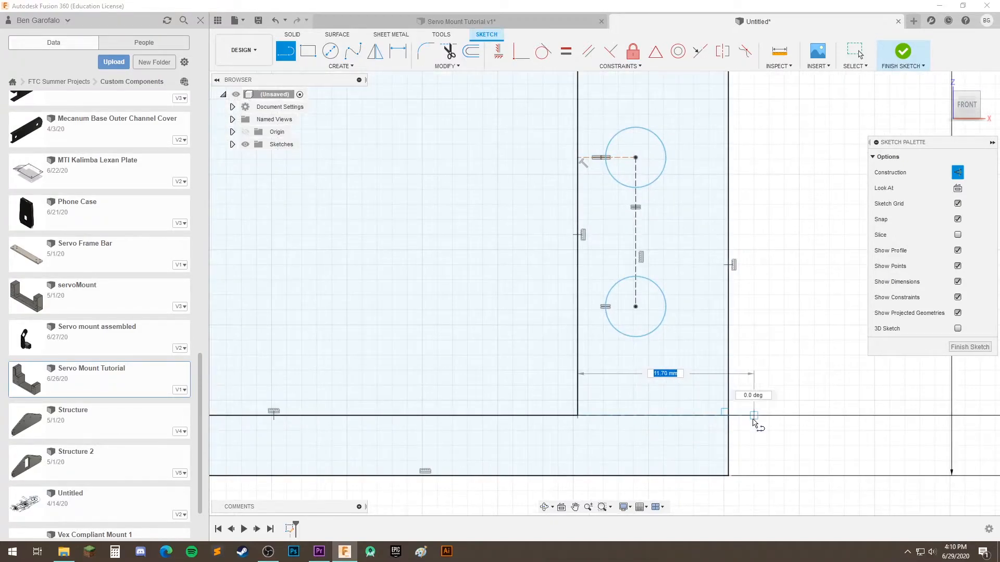
pyautogui.click(716, 415)
# Draw a vertical construction line from the lower-left circle's center down to the left horizontal construction line
pyautogui.scroll(-5, 497, 416)
pyautogui.moveTo(412, 386)
pyautogui.mouseDown(button='middle')
pyautogui.moveTo(634, 382)
pyautogui.moveTo(663, 372)
pyautogui.mouseUp(button='middle')
pyautogui.scroll(-1, 664, 372)
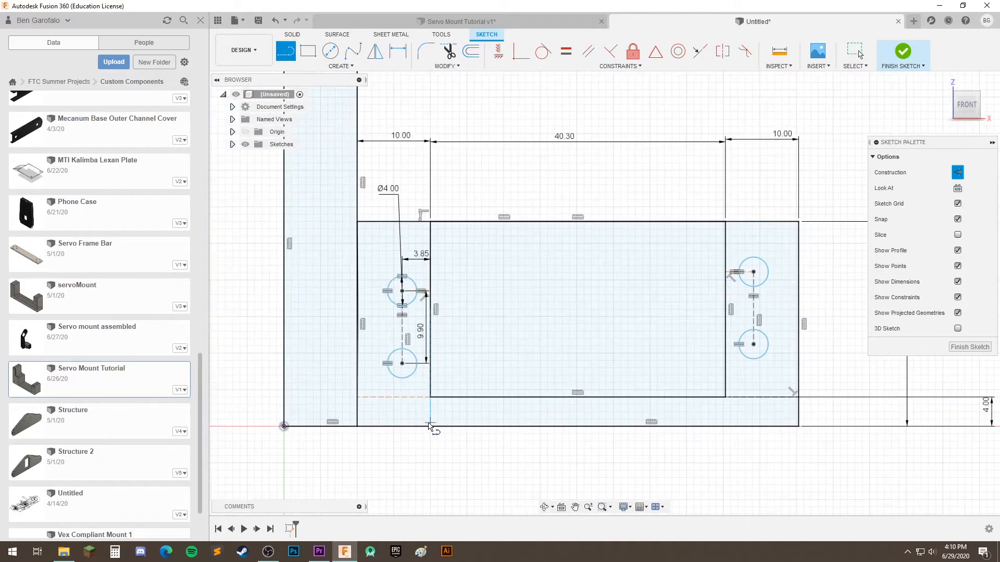
pyautogui.click(402, 364)
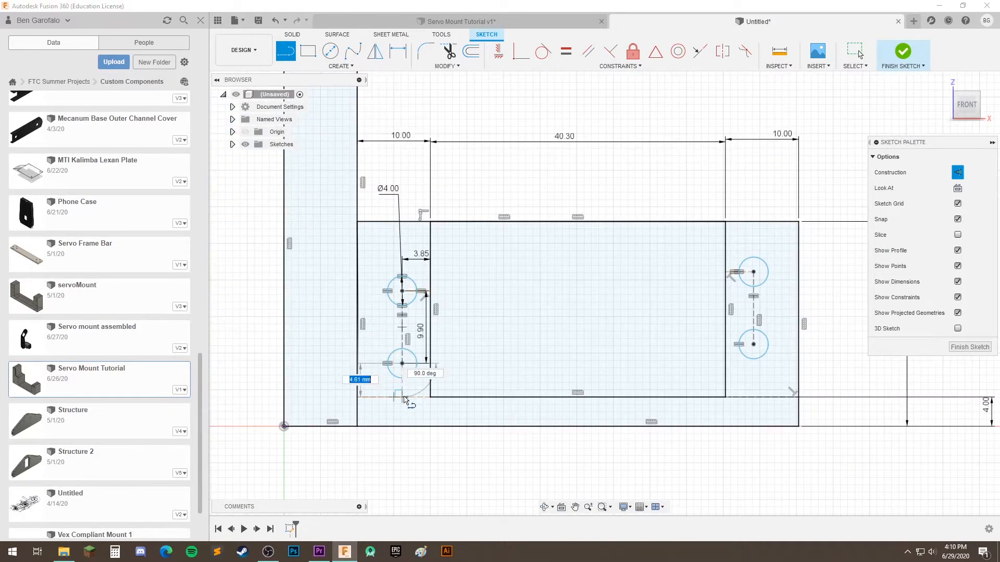
pyautogui.scroll(5, 404, 394)
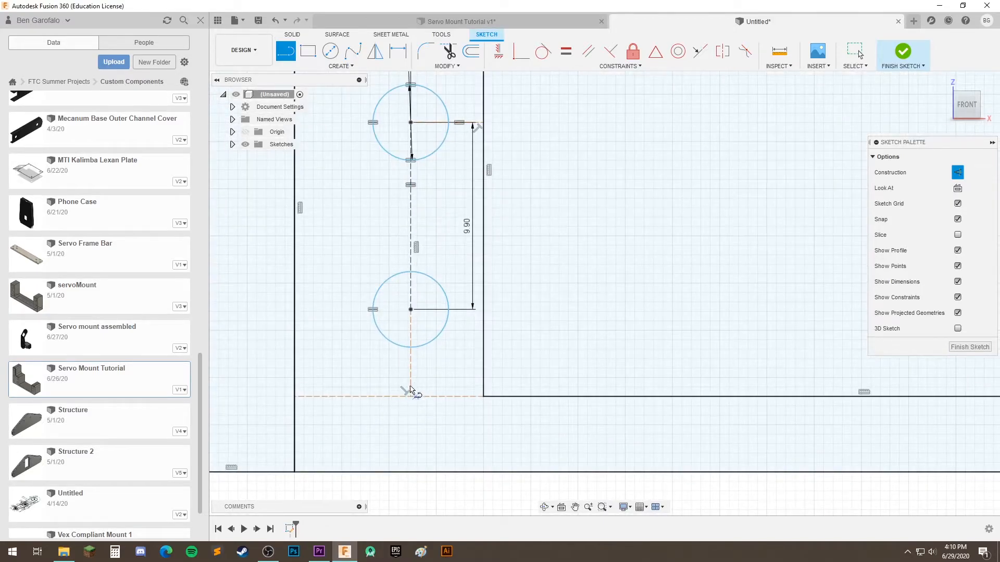
# Draw a vertical construction line from the lower-right circle's center down to the right horizontal construction line
pyautogui.scroll(-6, 451, 432)
pyautogui.scroll(4, 570, 358)
pyautogui.click(563, 345)
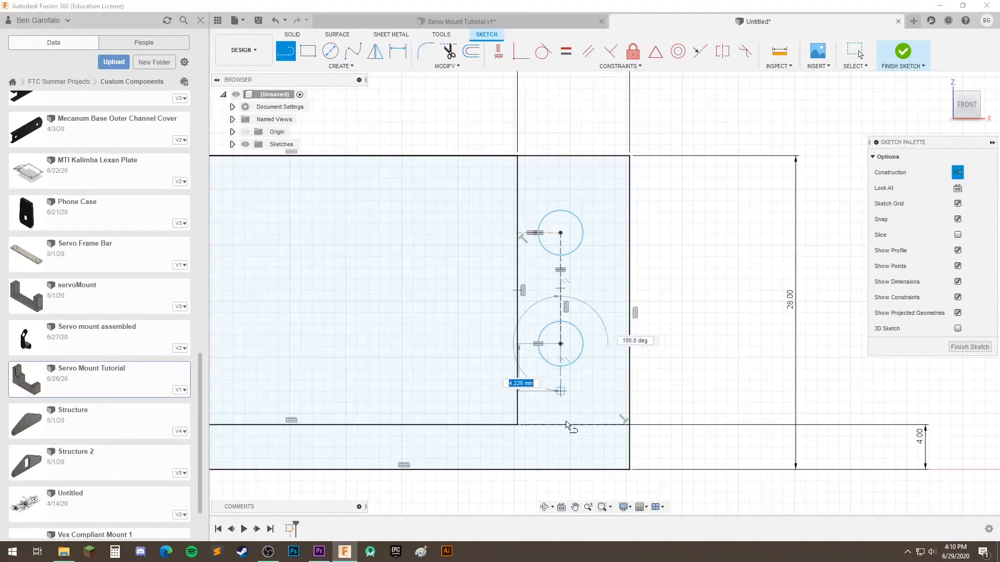
pyautogui.click(562, 424)
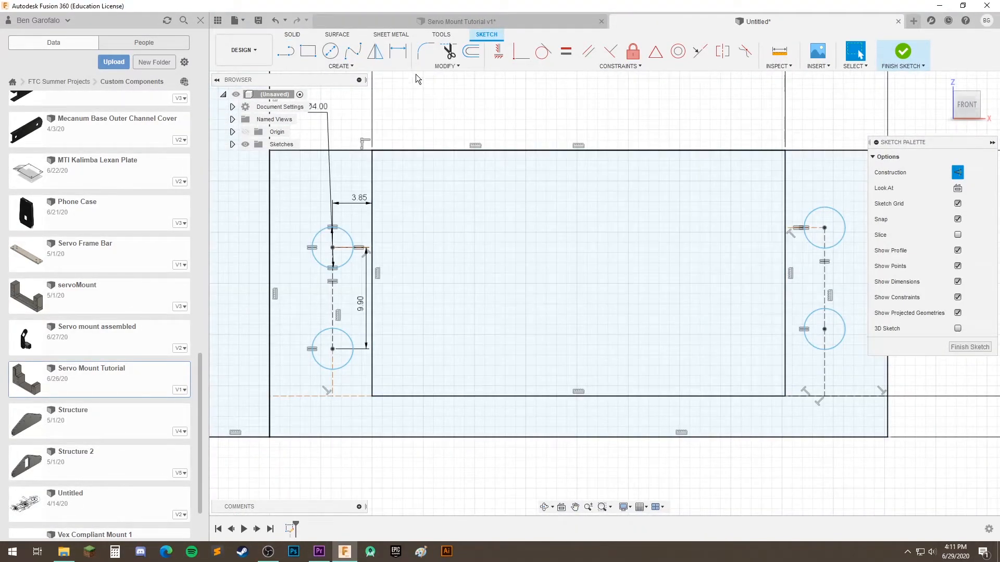
# Dimension the vertical construction line below the lower-left circle to 4.60 mm
pyautogui.click(404, 60)
pyautogui.click(333, 379)
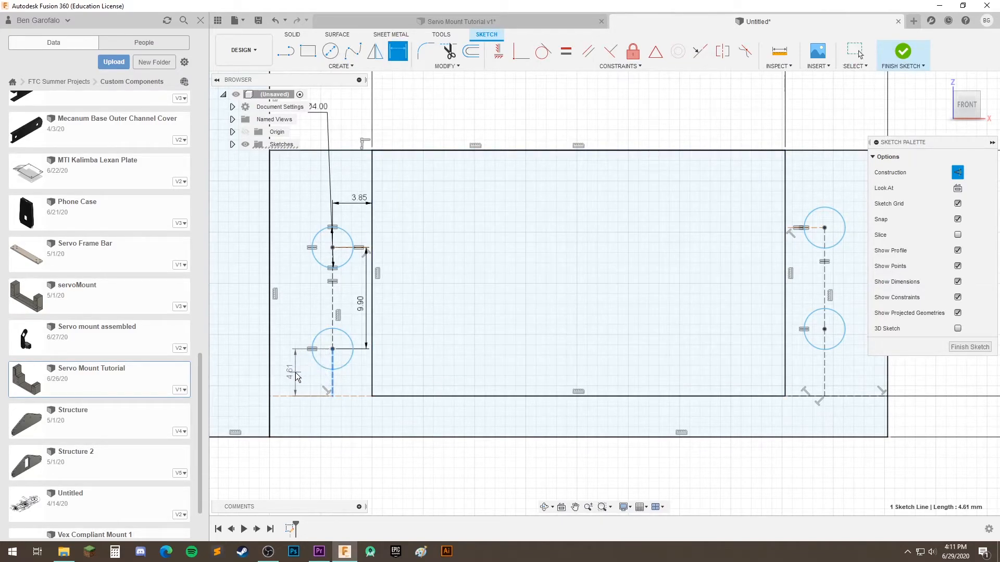
pyautogui.click(296, 373)
pyautogui.press('Return')
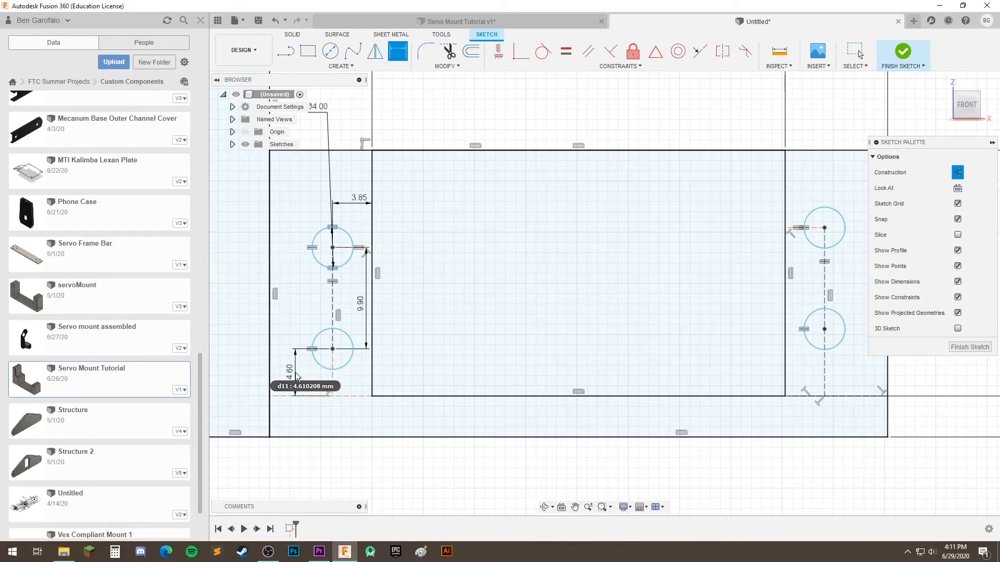
# Constrain the vertical construction line below the lower-right circle to be equal in length to the left one
pyautogui.moveTo(597, 294); pyautogui.dragTo(549, 294, button='middle')
pyautogui.moveTo(414, 305); pyautogui.dragTo(440, 282, button='middle')
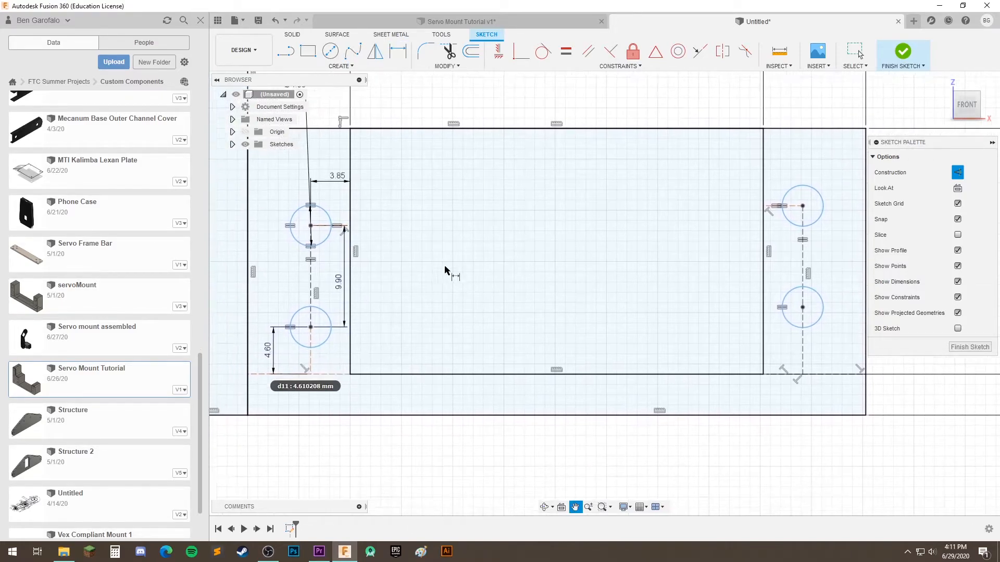
pyautogui.click(566, 52)
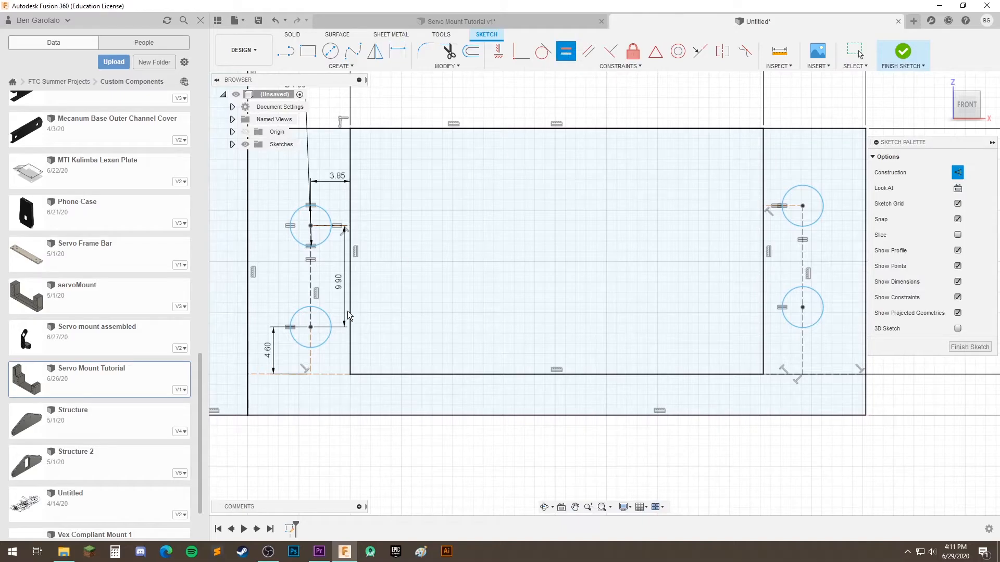
pyautogui.click(312, 358)
pyautogui.click(803, 343)
# Test the left pair of circles for remaining freedom by moving it slightly within its strip
pyautogui.moveTo(531, 331); pyautogui.dragTo(553, 375, button='middle')
pyautogui.moveTo(695, 255); pyautogui.dragTo(712, 252, button='middle')
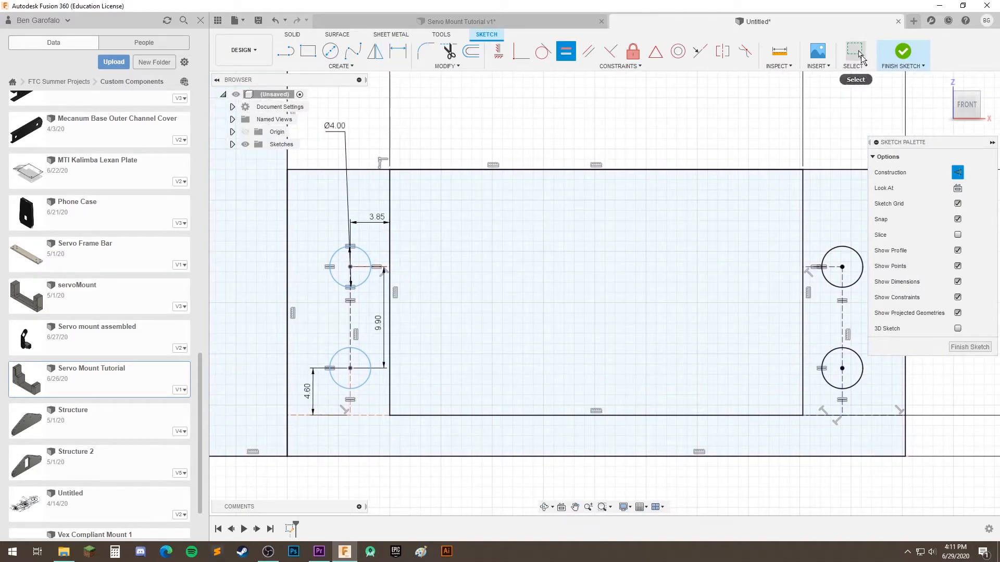
pyautogui.click(856, 51)
pyautogui.moveTo(366, 253)
pyautogui.mouseDown()
pyautogui.moveTo(377, 232)
pyautogui.moveTo(368, 254)
pyautogui.mouseUp()
pyautogui.moveTo(514, 303); pyautogui.dragTo(402, 289, button='middle')
pyautogui.press('Escape')
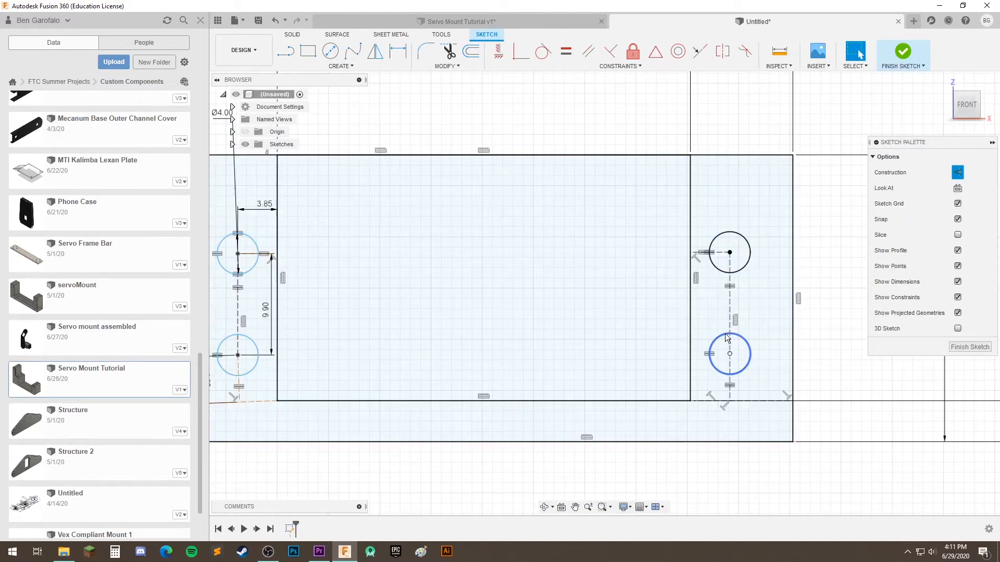
pyautogui.scroll(-1, 640, 292)
pyautogui.moveTo(640, 292); pyautogui.dragTo(705, 275, button='middle')
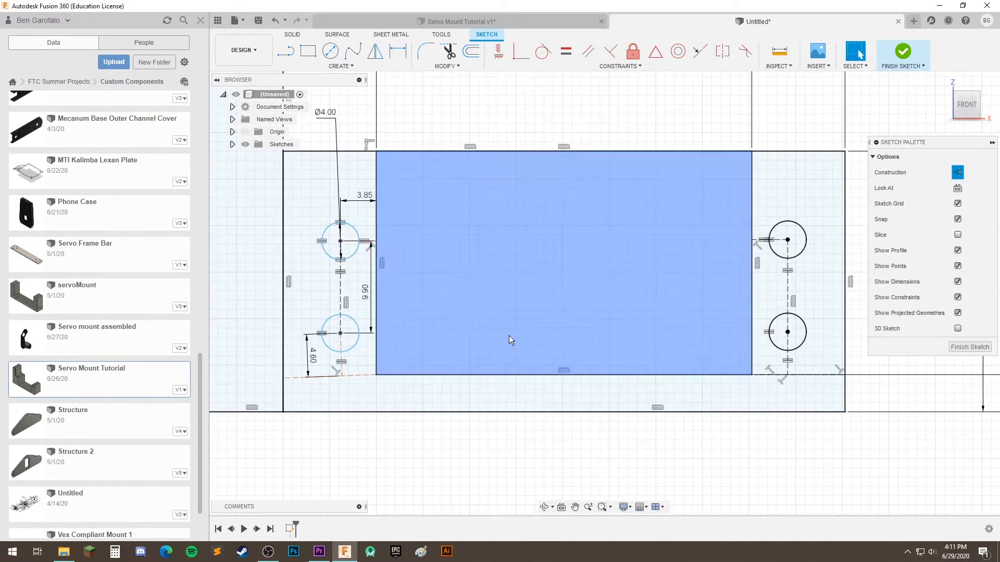
pyautogui.moveTo(515, 303); pyautogui.dragTo(536, 318, button='middle')
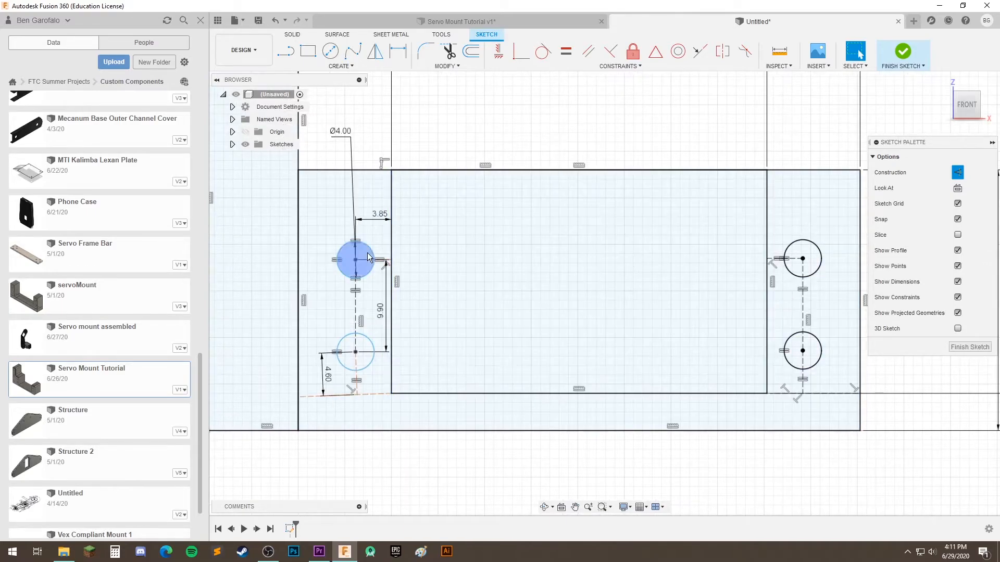
pyautogui.moveTo(374, 245)
pyautogui.mouseDown()
pyautogui.moveTo(372, 218)
pyautogui.moveTo(367, 296)
pyautogui.mouseUp()
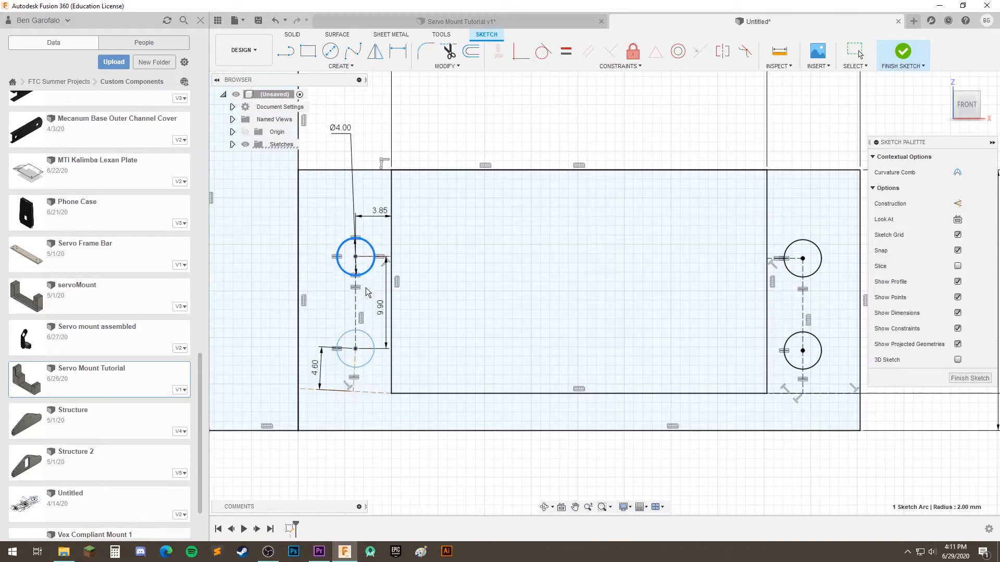
# Constrain the slanted construction line below the left pair of circles to be horizontal
pyautogui.scroll(2, 342, 401)
pyautogui.click(370, 382)
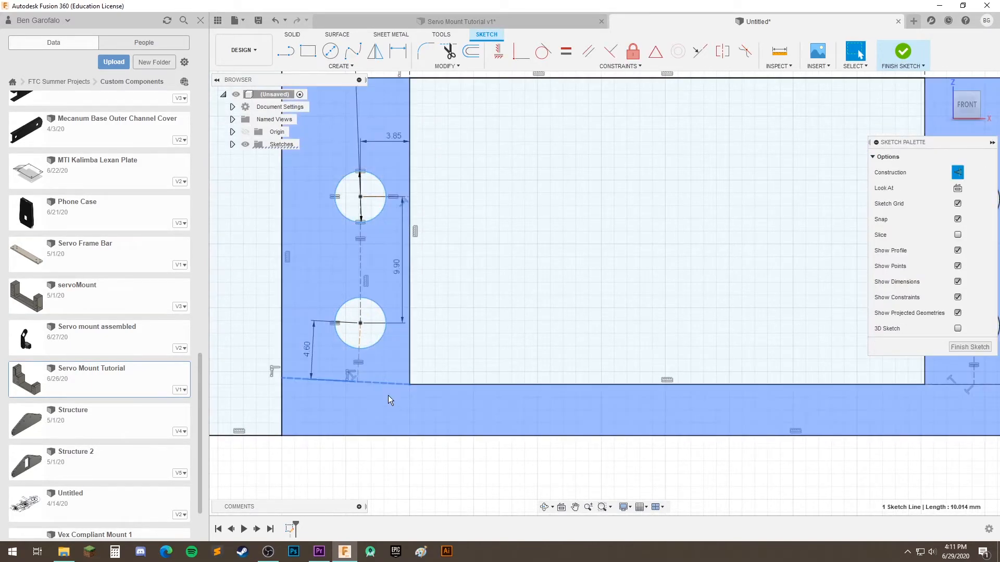
pyautogui.click(382, 470)
pyautogui.scroll(1, 422, 464)
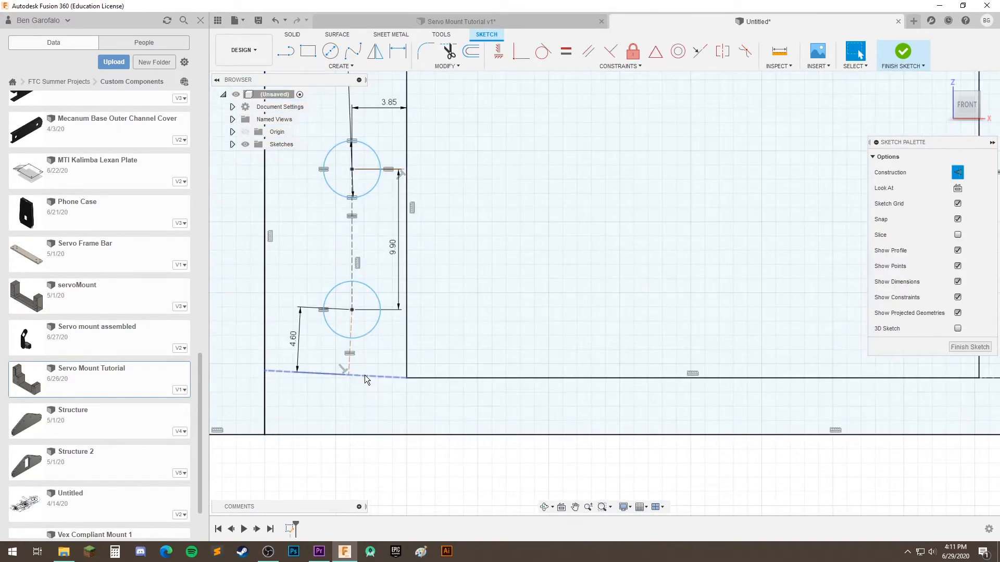
pyautogui.click(498, 52)
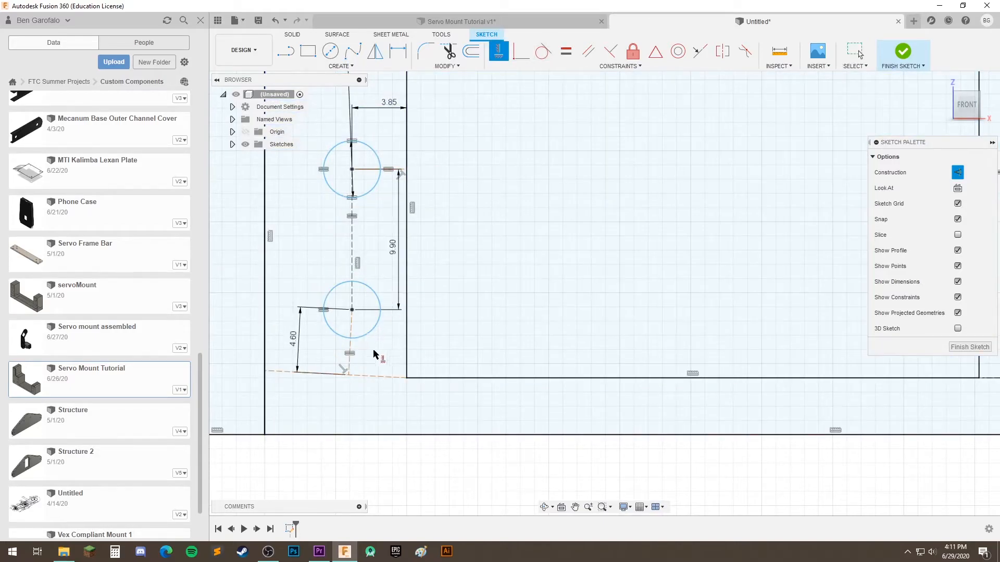
pyautogui.click(362, 376)
pyautogui.scroll(-3, 413, 411)
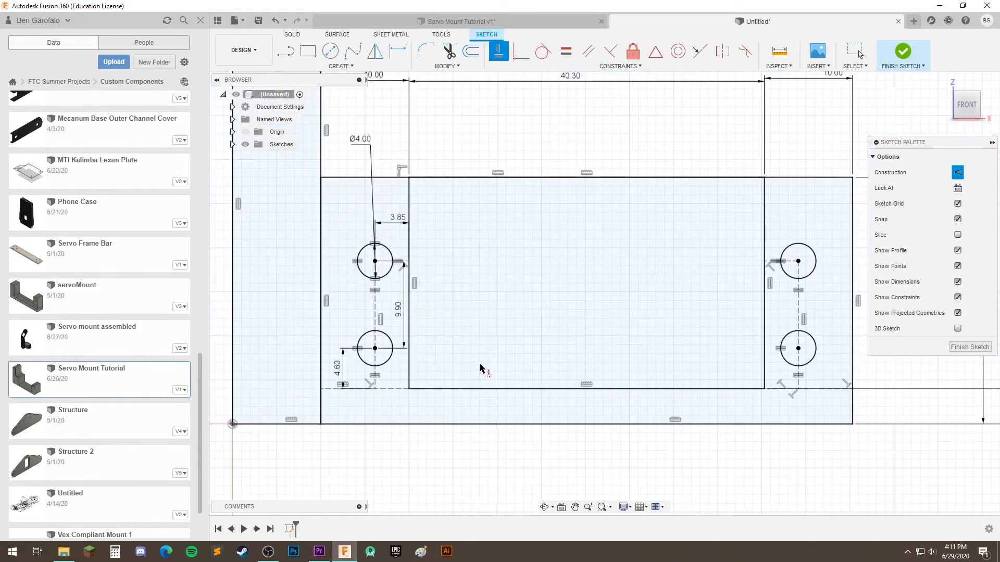
pyautogui.press('Escape')
pyautogui.scroll(-4, 520, 328)
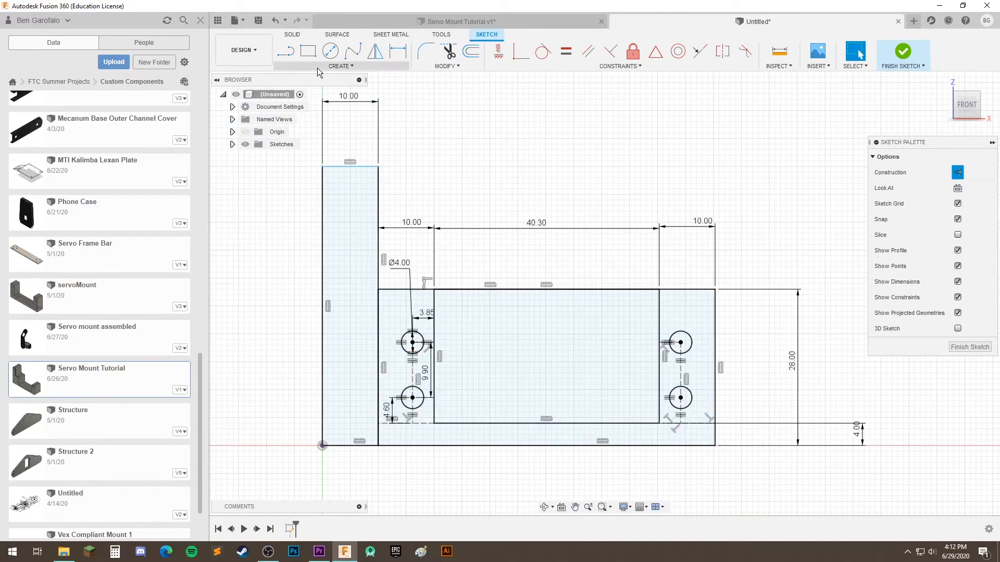
pyautogui.click(330, 57)
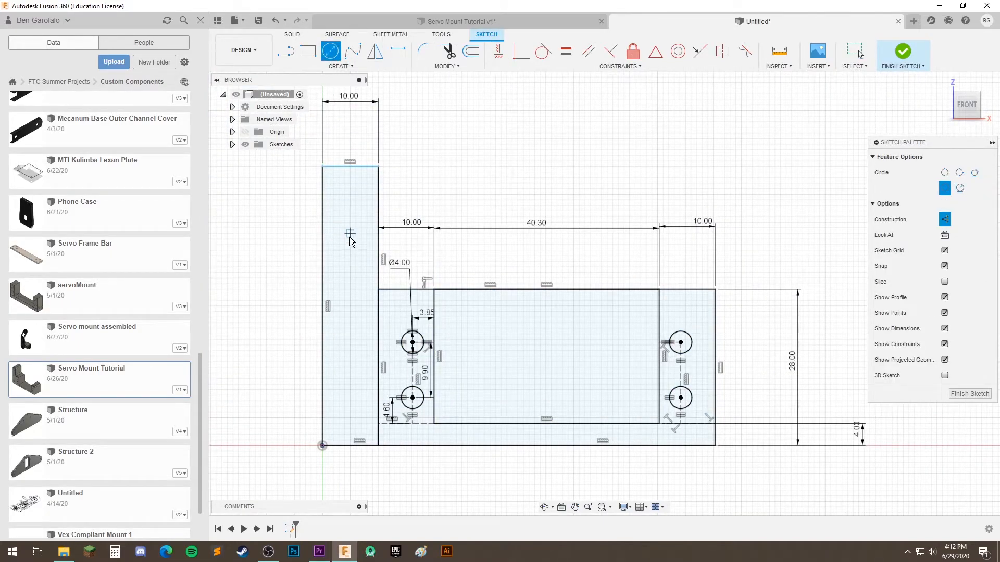
pyautogui.click(351, 207)
pyautogui.click(355, 190)
pyautogui.press('Escape')
pyautogui.hotkey('ctrl', 'z')
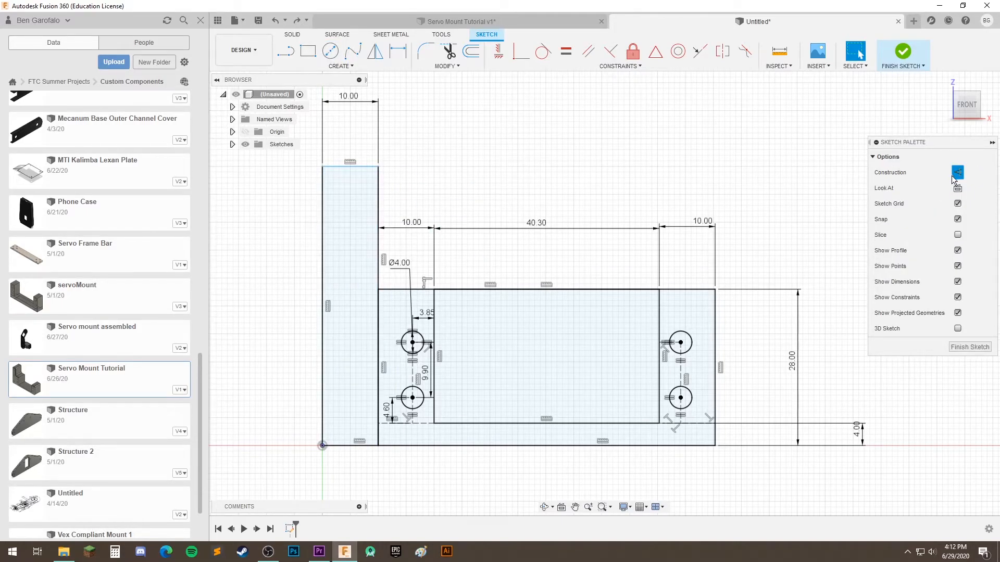
# Sketch two circles on the tall left arm's centerline, one near its top and one lower about 8.2 mm in diameter
pyautogui.click(330, 51)
pyautogui.click(350, 206)
pyautogui.click(350, 223)
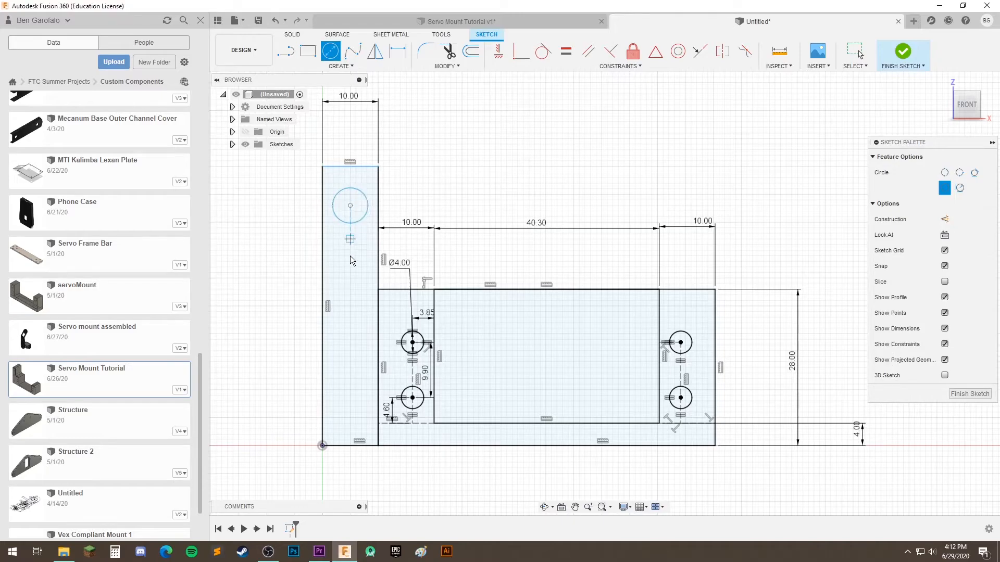
pyautogui.click(350, 301)
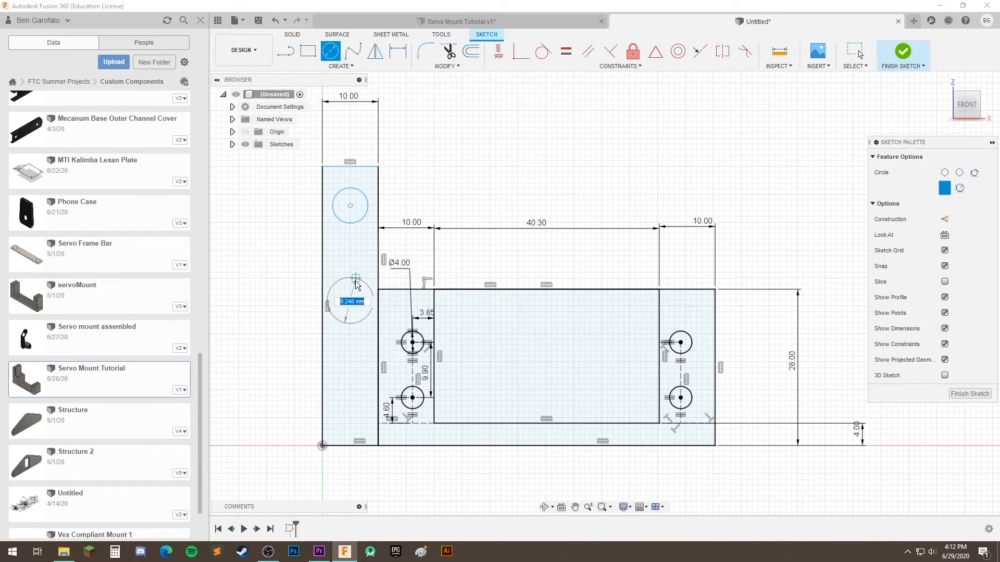
pyautogui.click(355, 278)
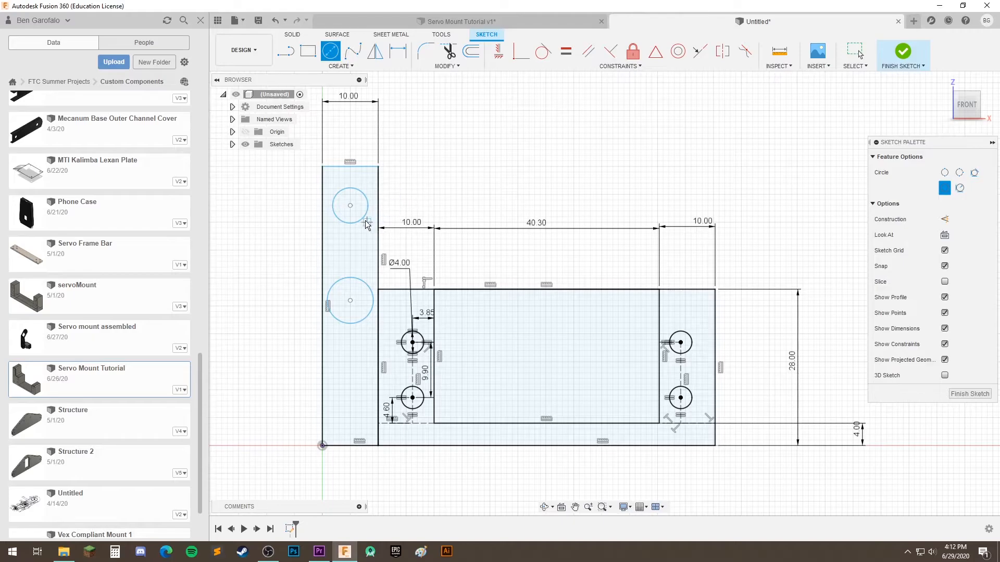
# Draw a construction line connecting the centers of the two circles in the tall left arm
pyautogui.click(285, 51)
pyautogui.press('d')
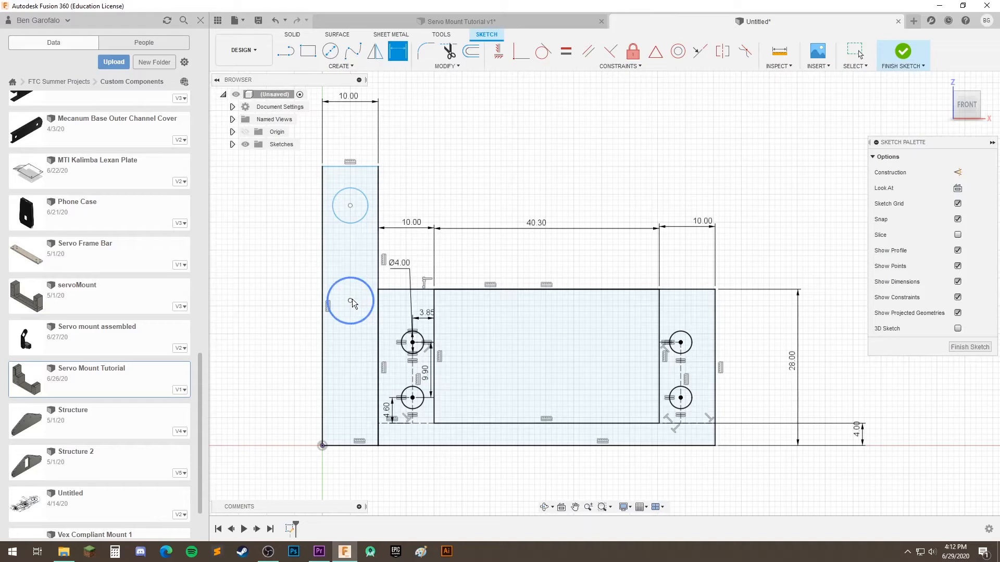
pyautogui.press('l')
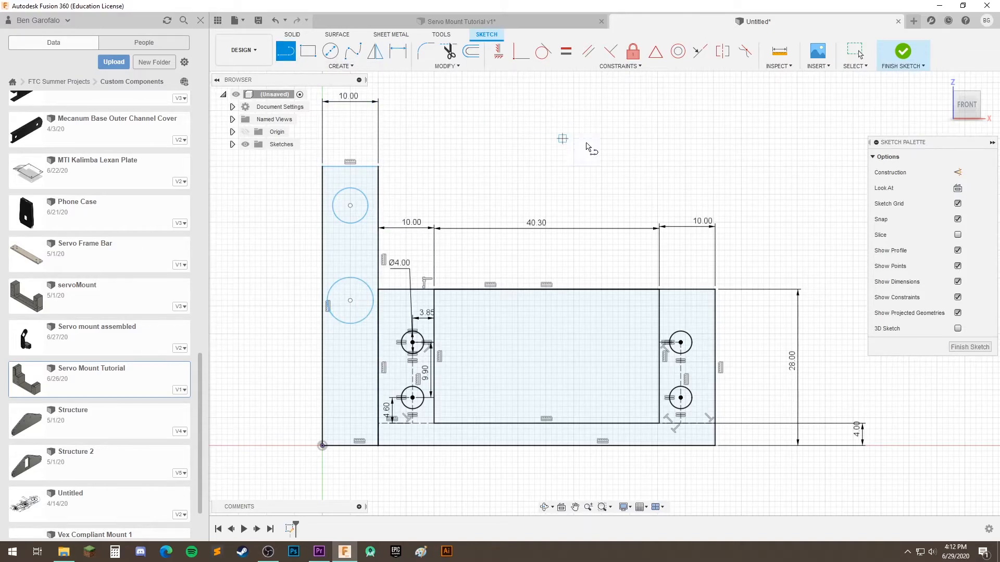
pyautogui.press('x')
pyautogui.click(350, 207)
pyautogui.click(350, 301)
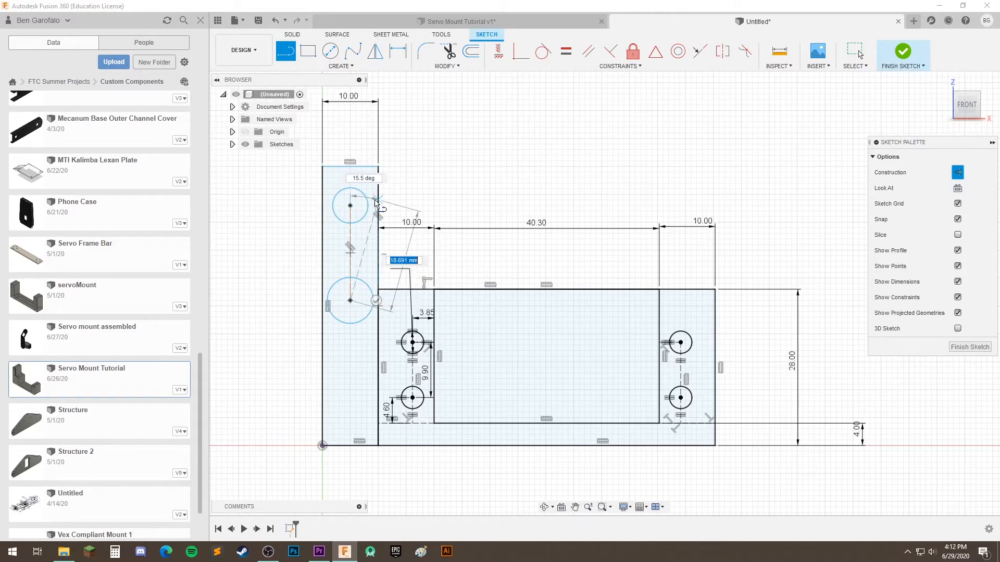
pyautogui.click(375, 300)
# Try to constrain the construction line joining the two tall-arm circles to be vertical
pyautogui.scroll(4, 351, 256)
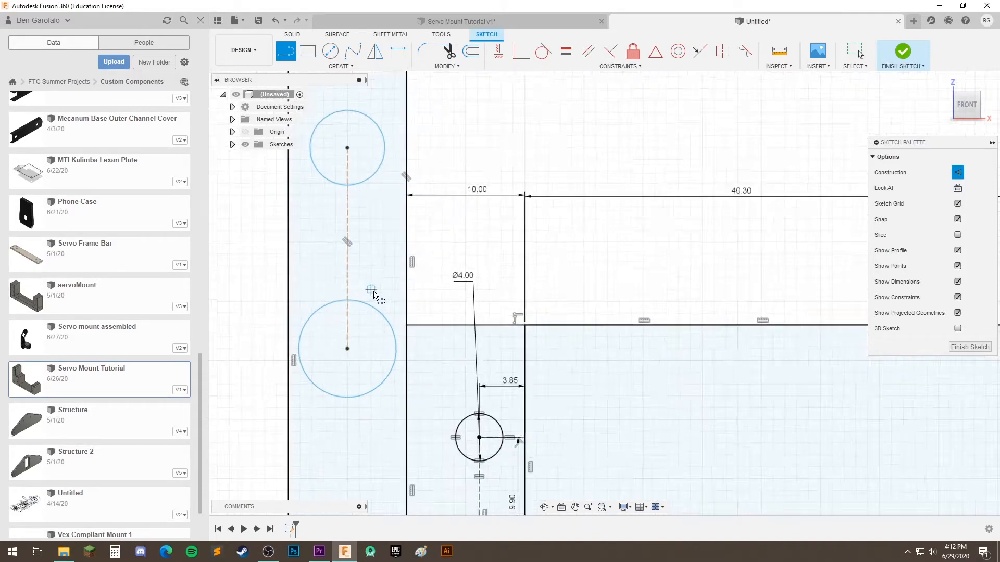
pyautogui.scroll(-3, 396, 342)
pyautogui.click(502, 53)
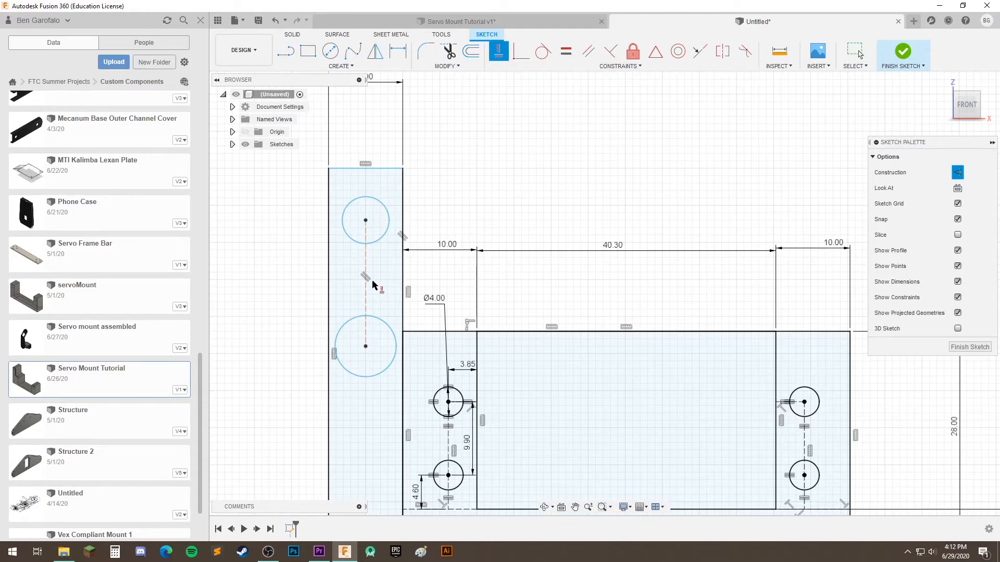
pyautogui.click(367, 297)
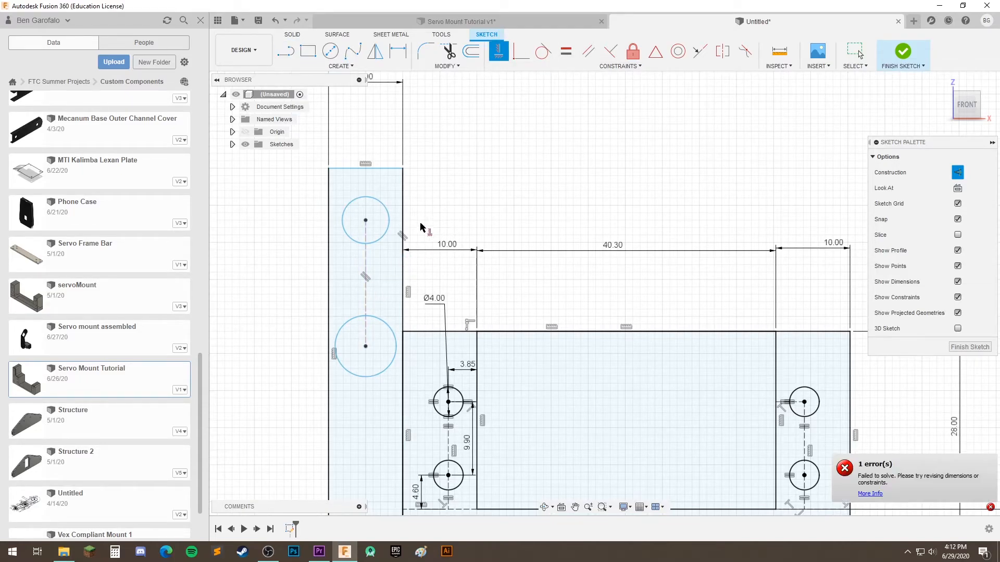
pyautogui.scroll(-2, 509, 206)
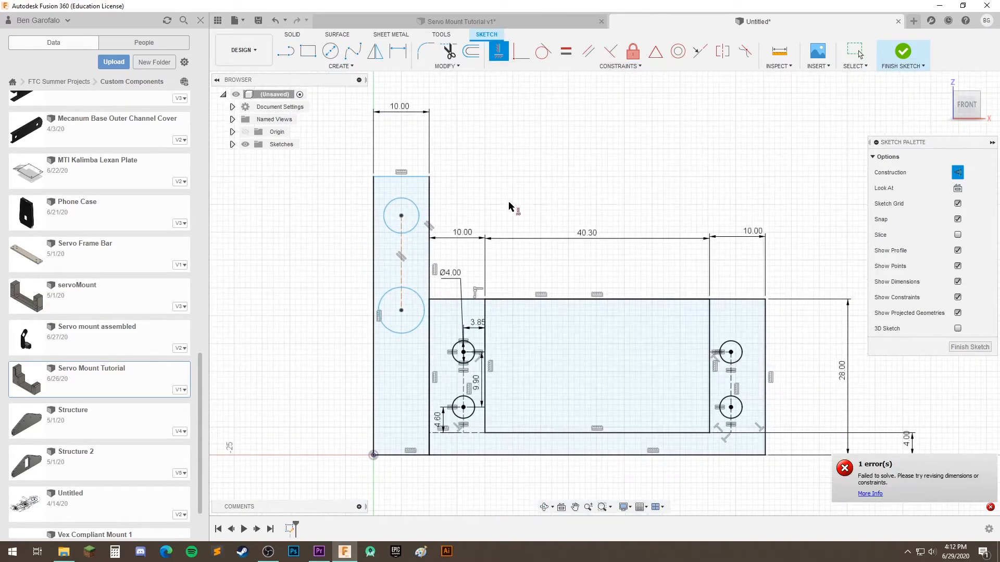
pyautogui.scroll(1, 404, 275)
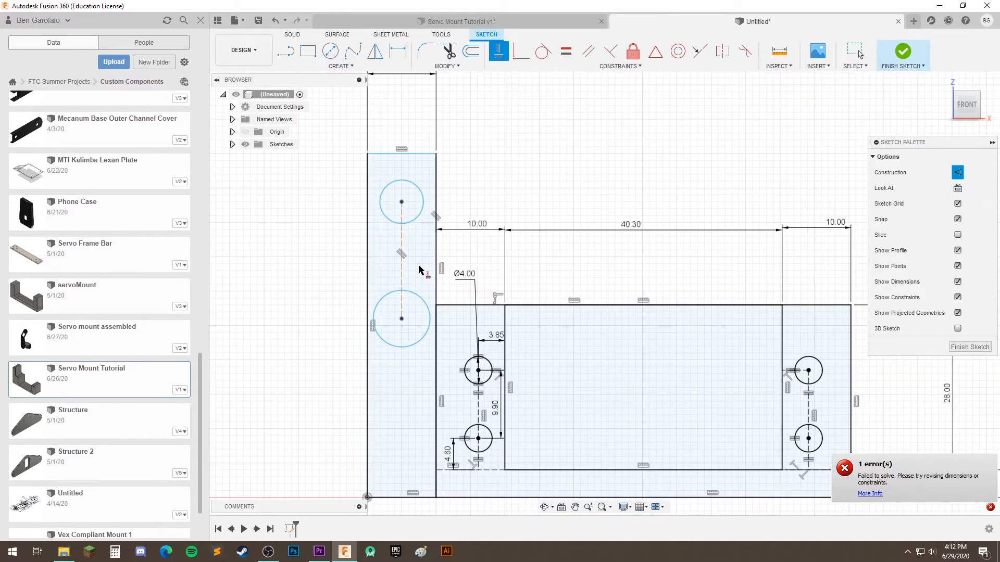
# Set the tall arm's upper circle to a 4 mm diameter and make the lower circle equal to it
pyautogui.click(397, 51)
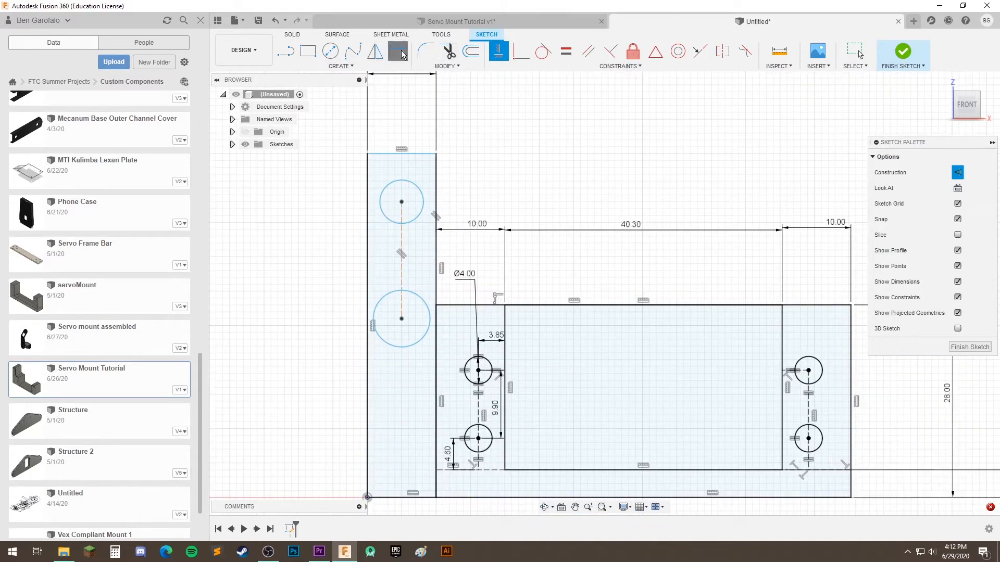
pyautogui.click(386, 186)
pyautogui.click(338, 179)
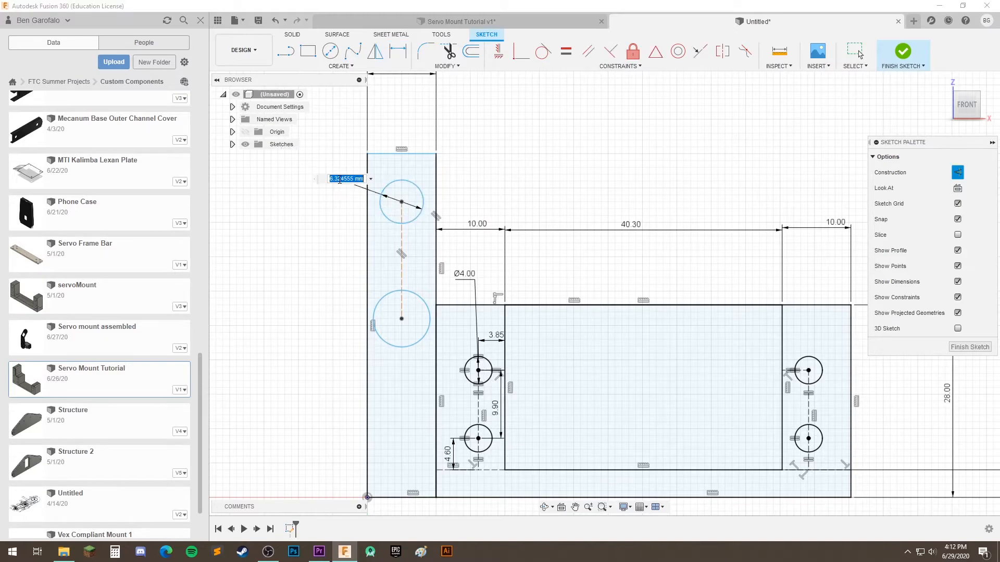
pyautogui.write('4')
pyautogui.press('Return')
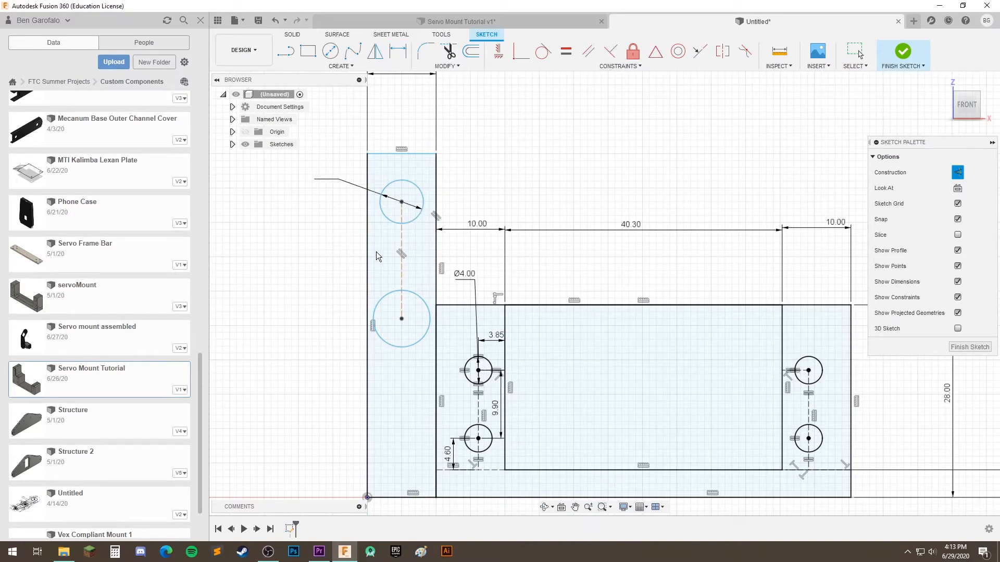
pyautogui.click(564, 54)
pyautogui.click(414, 201)
pyautogui.click(382, 305)
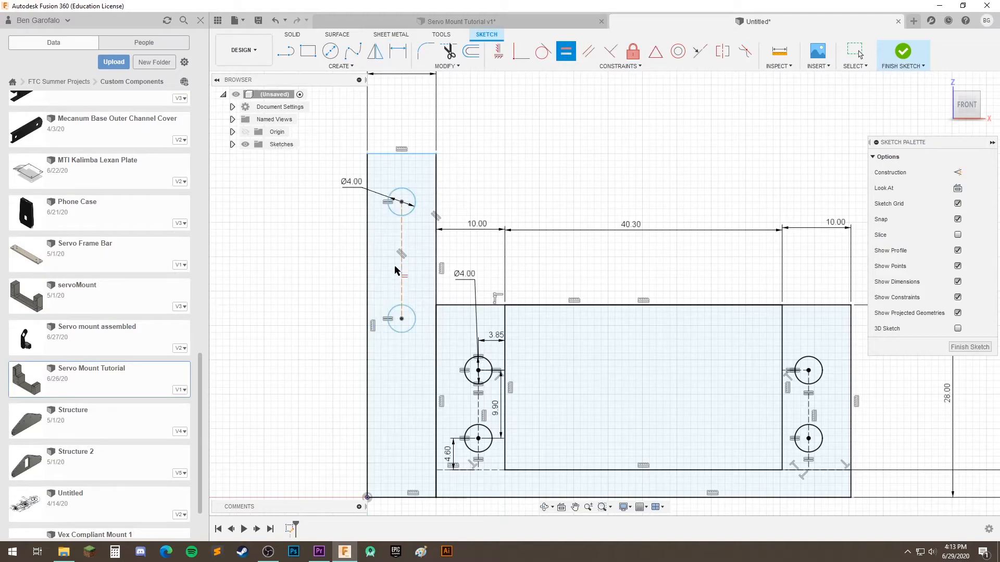
# Dimension the upper arm circle's center 5 mm below the tall arm's top edge
pyautogui.scroll(1, 416, 156)
pyautogui.press('d')
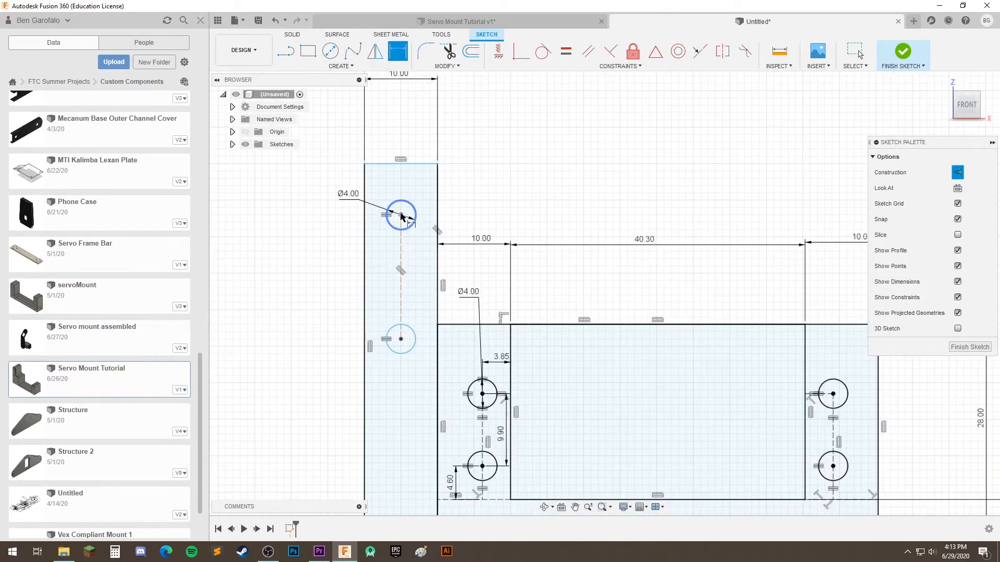
pyautogui.click(400, 164)
pyautogui.click(400, 215)
pyautogui.click(308, 168)
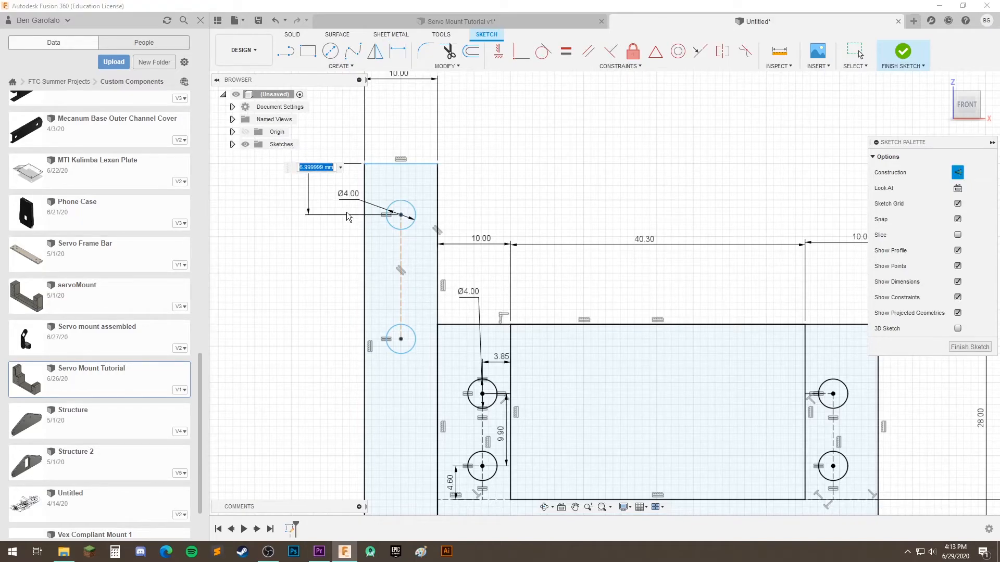
pyautogui.write('5')
pyautogui.press('Return')
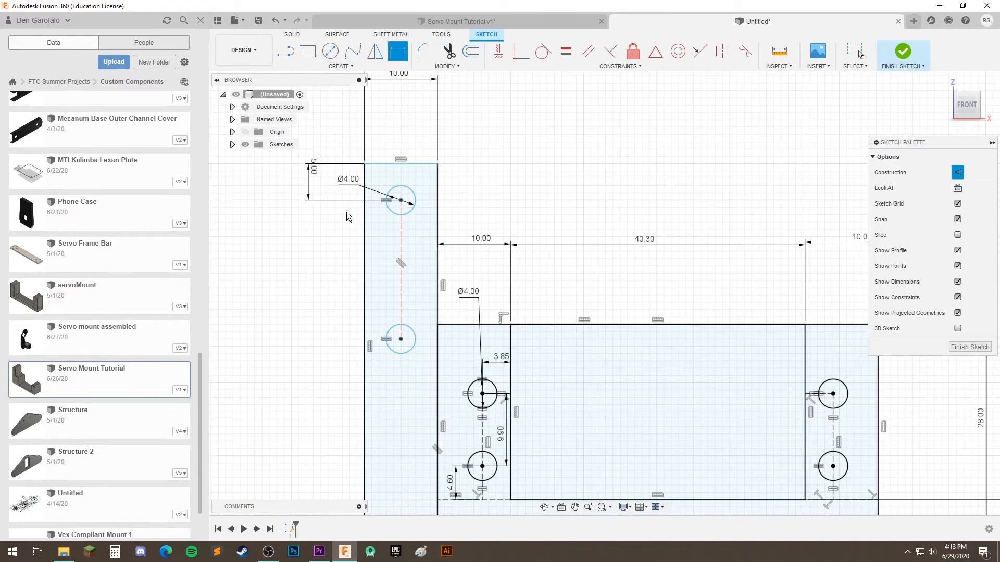
# Dimension the construction line between the two arm circles' centers to 16 mm
pyautogui.moveTo(408, 312); pyautogui.dragTo(414, 263, button='middle')
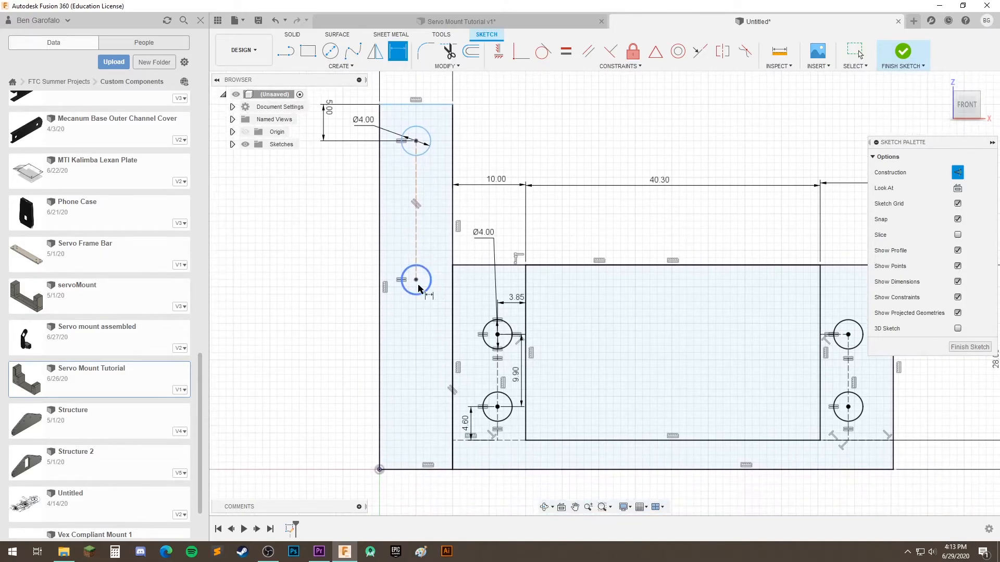
pyautogui.click(416, 172)
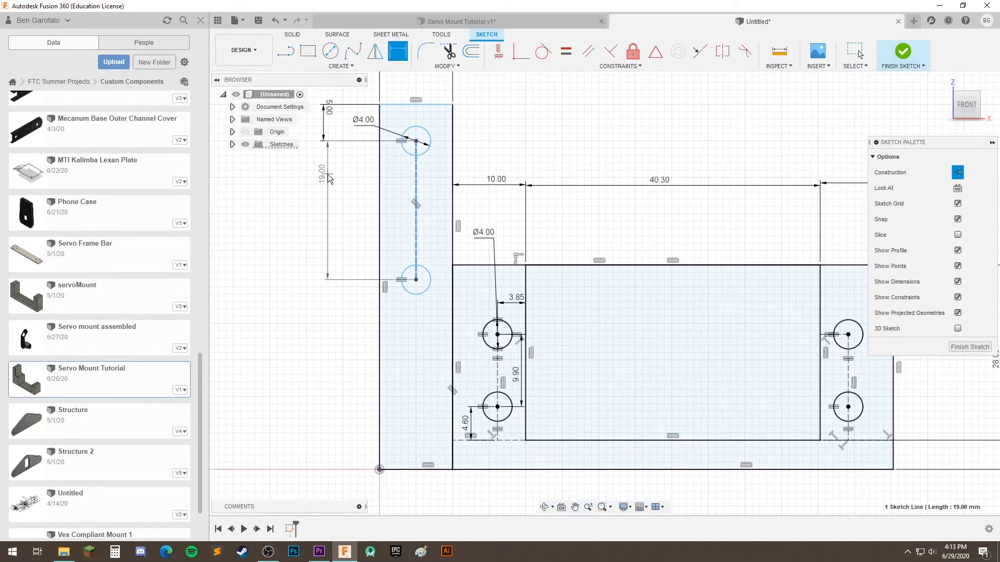
pyautogui.click(324, 173)
pyautogui.write('16')
pyautogui.press('Return')
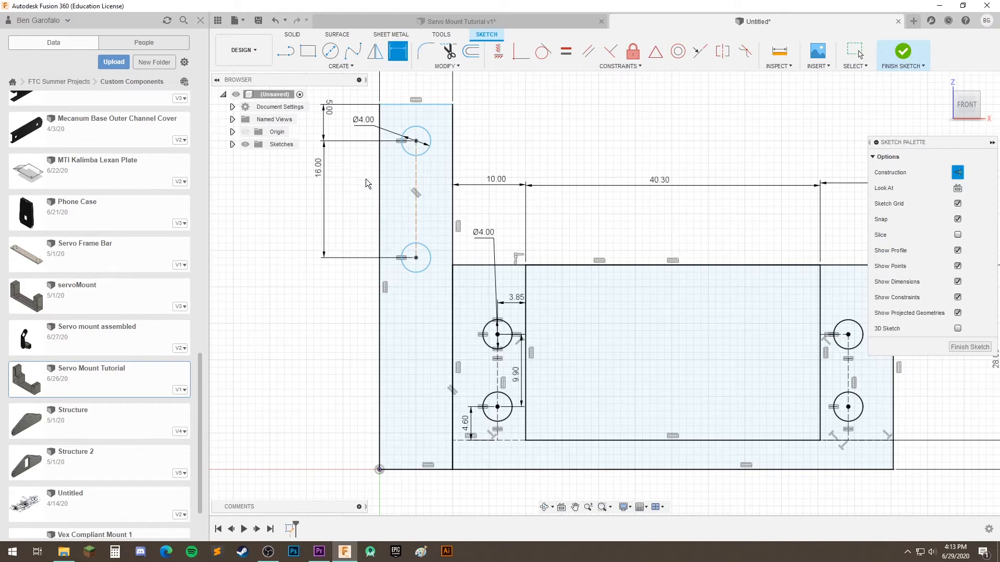
pyautogui.scroll(-2, 366, 179)
pyautogui.moveTo(564, 411); pyautogui.dragTo(536, 398, button='middle')
pyautogui.scroll(-3, 439, 359)
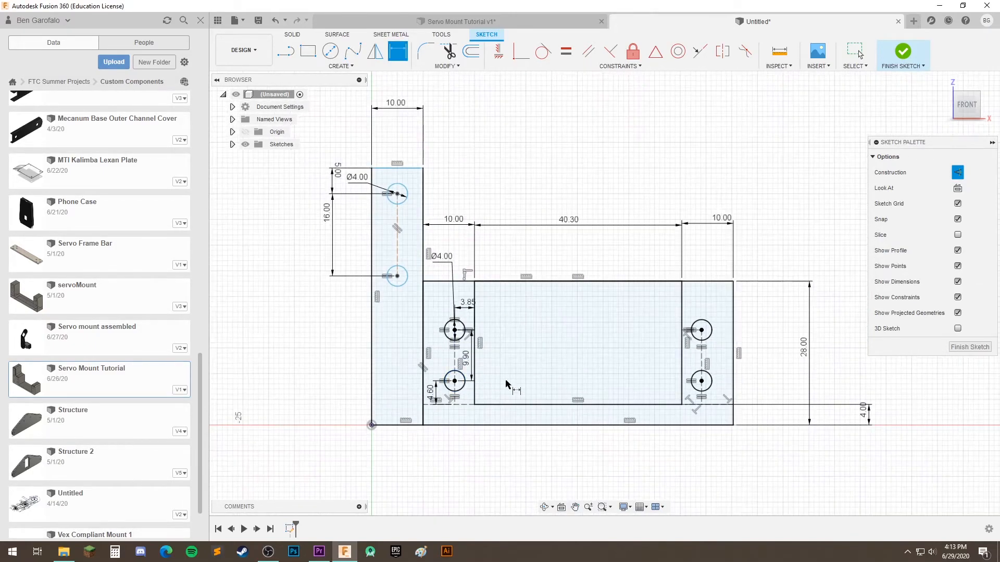
pyautogui.press('Escape')
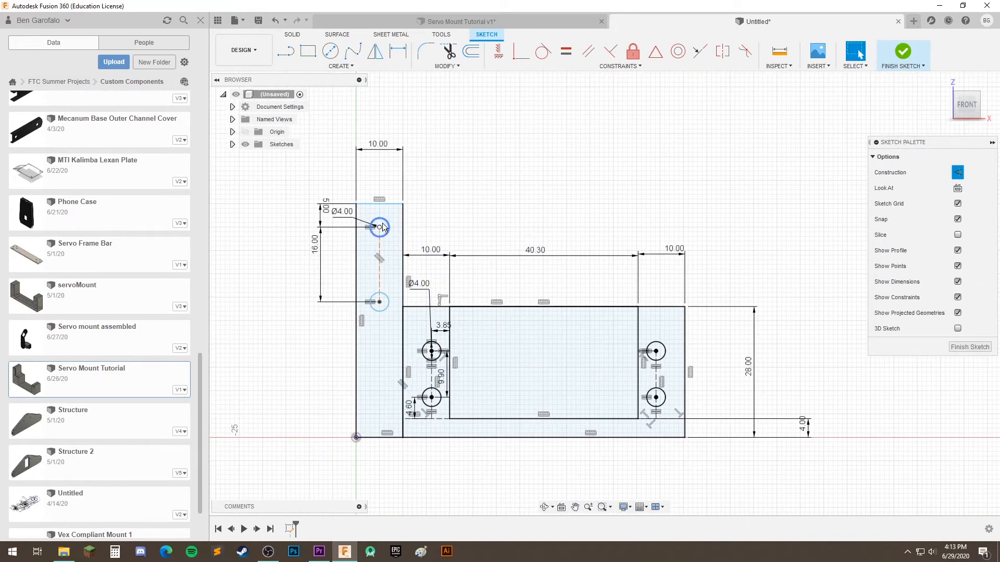
# Test the pair of arm circles for remaining freedom by moving the upper circle slightly
pyautogui.moveTo(386, 235)
pyautogui.mouseDown()
pyautogui.moveTo(375, 205)
pyautogui.moveTo(391, 229)
pyautogui.moveTo(388, 219)
pyautogui.mouseUp()
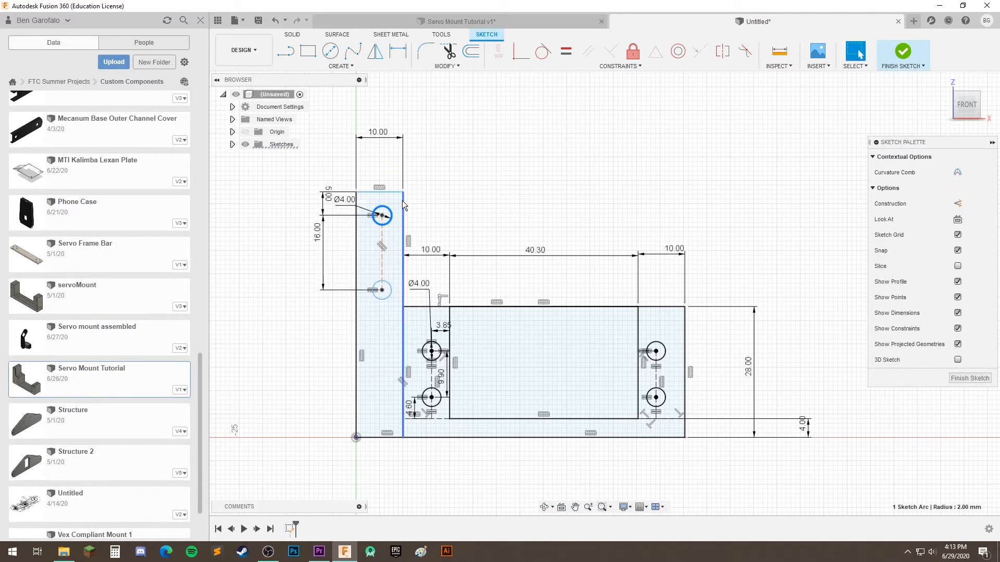
pyautogui.scroll(4, 411, 231)
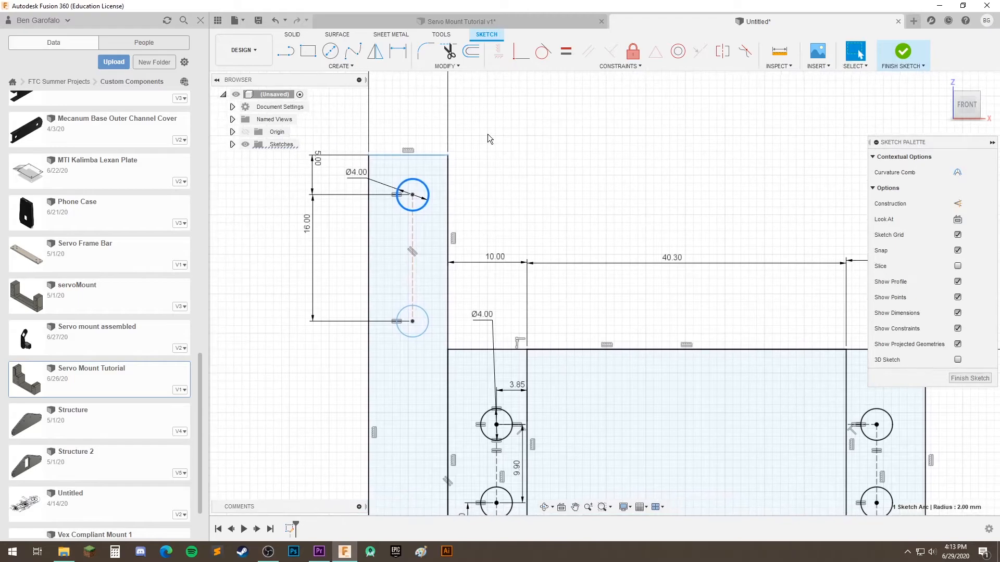
pyautogui.press('Escape')
pyautogui.press('d')
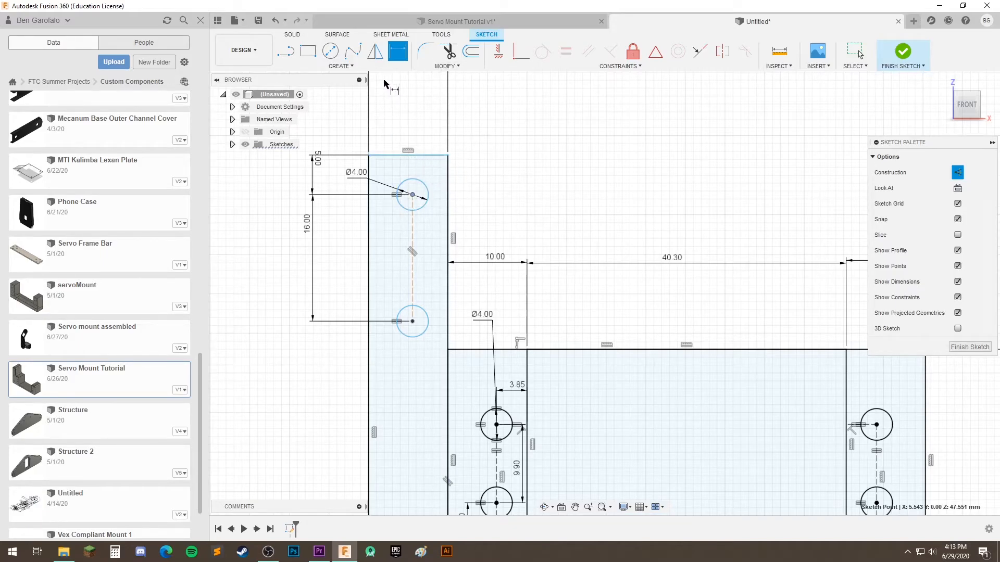
# Draw a vertical construction line from the midpoint of the tall arm's top edge down to its bottom edge
pyautogui.click(285, 61)
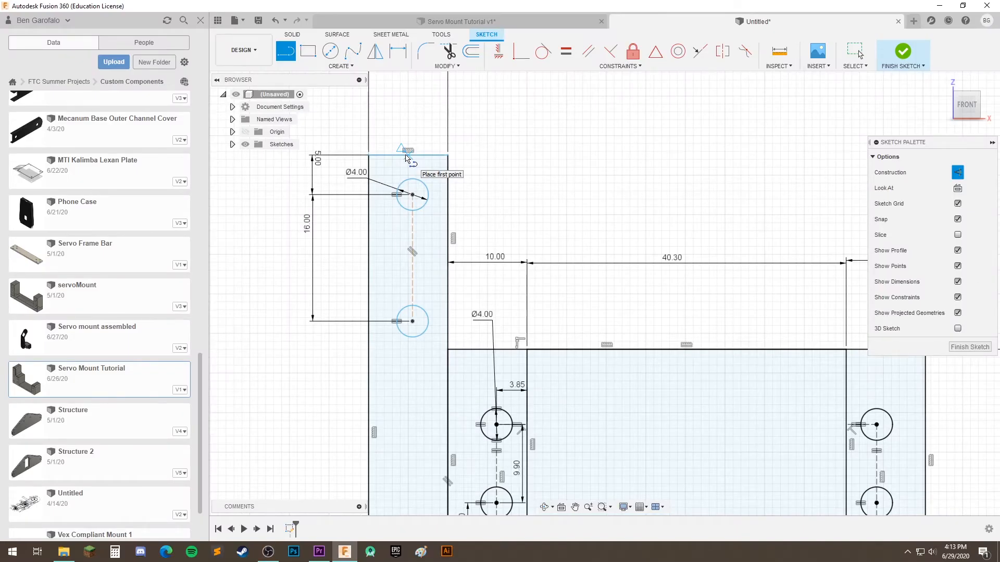
pyautogui.click(406, 156)
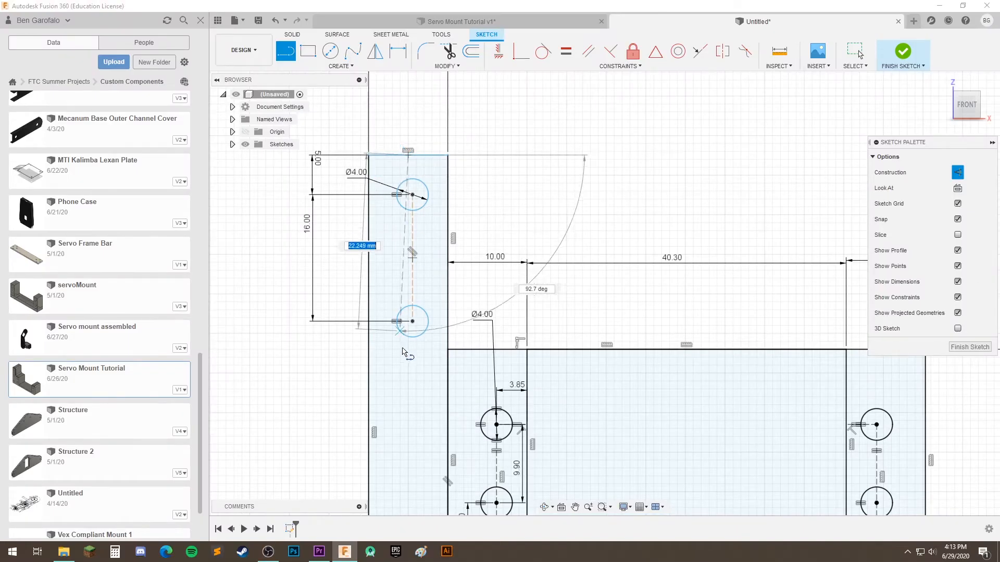
pyautogui.scroll(2, 404, 431)
pyautogui.scroll(-4, 413, 426)
pyautogui.moveTo(440, 404)
pyautogui.mouseDown(button='middle')
pyautogui.moveTo(429, 292)
pyautogui.moveTo(442, 245)
pyautogui.mouseUp(button='middle')
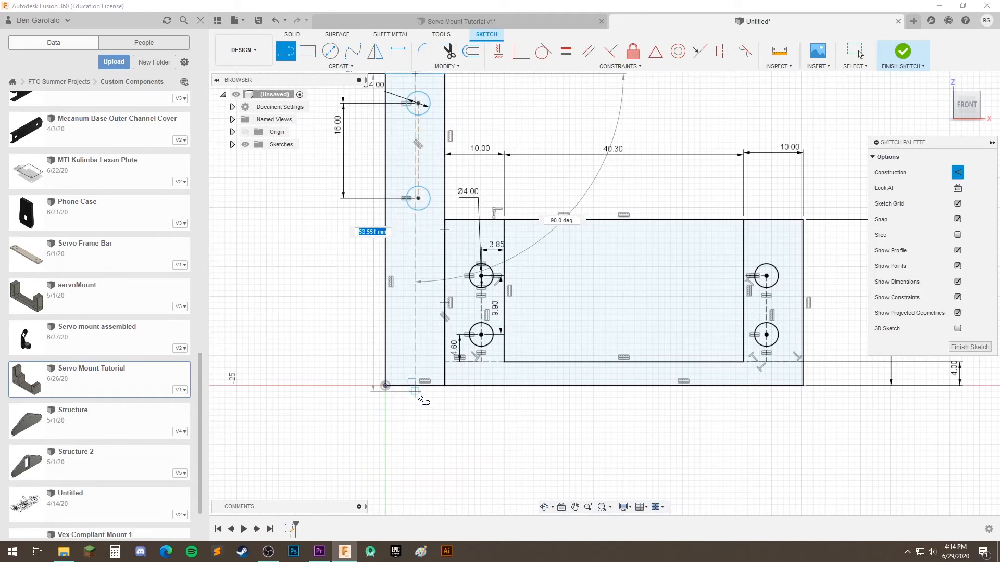
pyautogui.scroll(-1, 359, 274)
pyautogui.scroll(5, 448, 250)
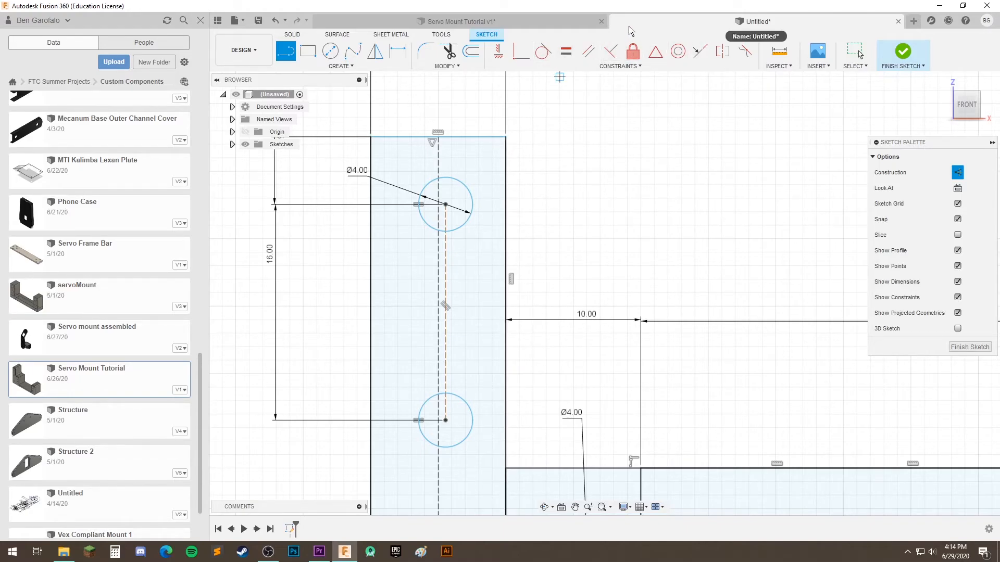
# Constrain the upper arm circle's center to be coincident with the tall arm's vertical construction centerline
pyautogui.click(521, 52)
pyautogui.click(446, 204)
pyautogui.click(437, 199)
pyautogui.scroll(-4, 442, 305)
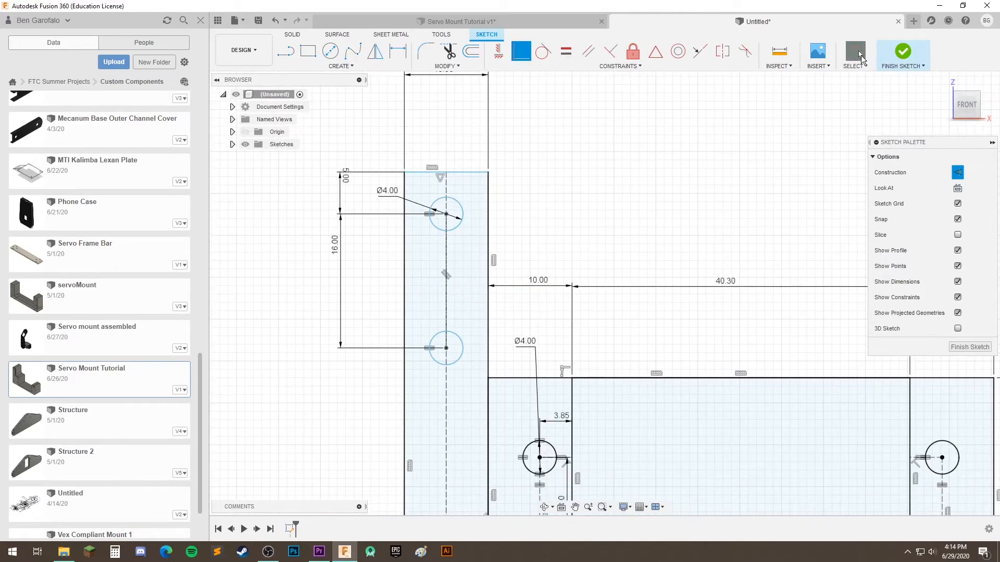
# Test the tall arm's remaining freedom by moving its upper circle and its top edge
pyautogui.click(458, 226)
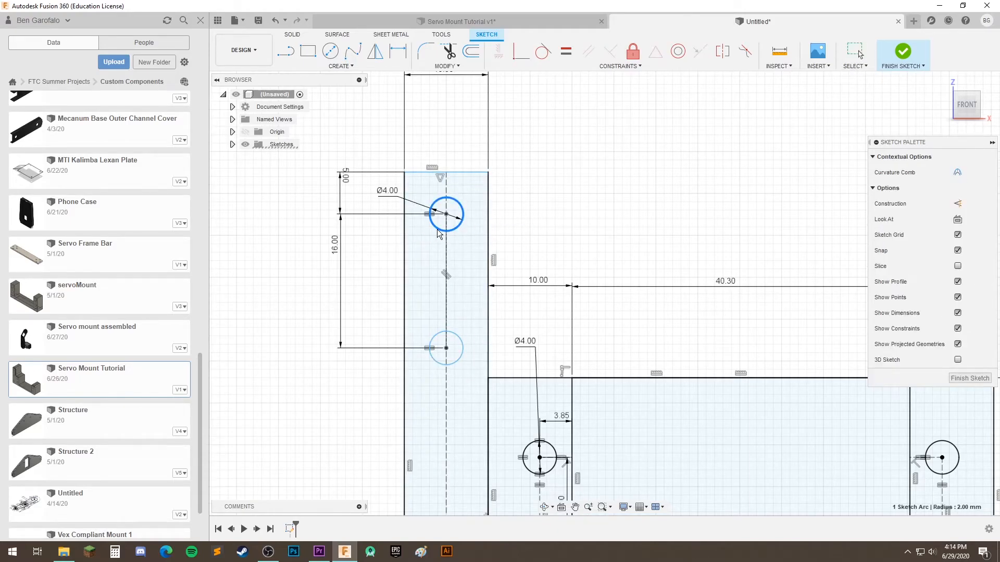
pyautogui.moveTo(452, 232); pyautogui.dragTo(482, 278)
pyautogui.scroll(-2, 482, 279)
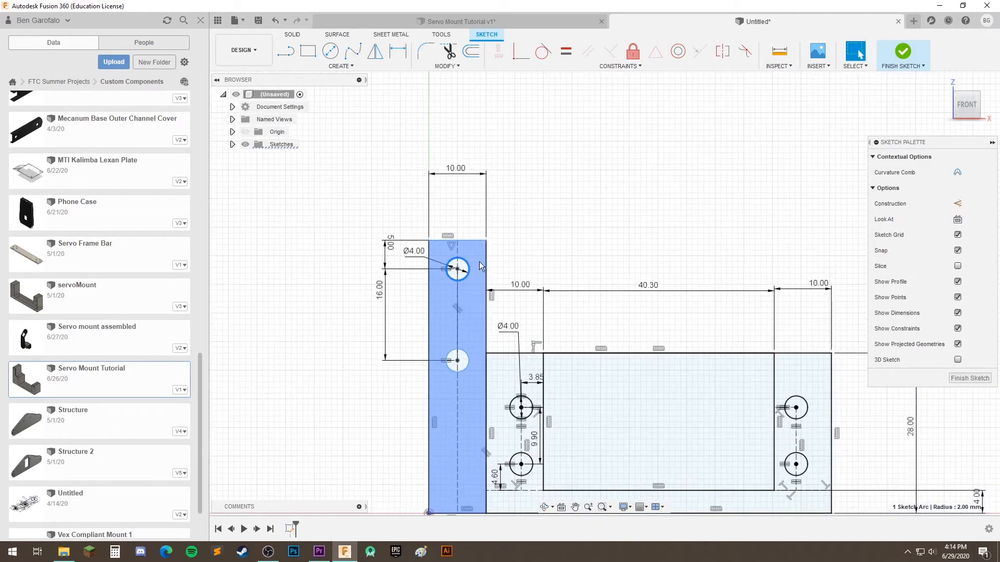
pyautogui.scroll(6, 474, 238)
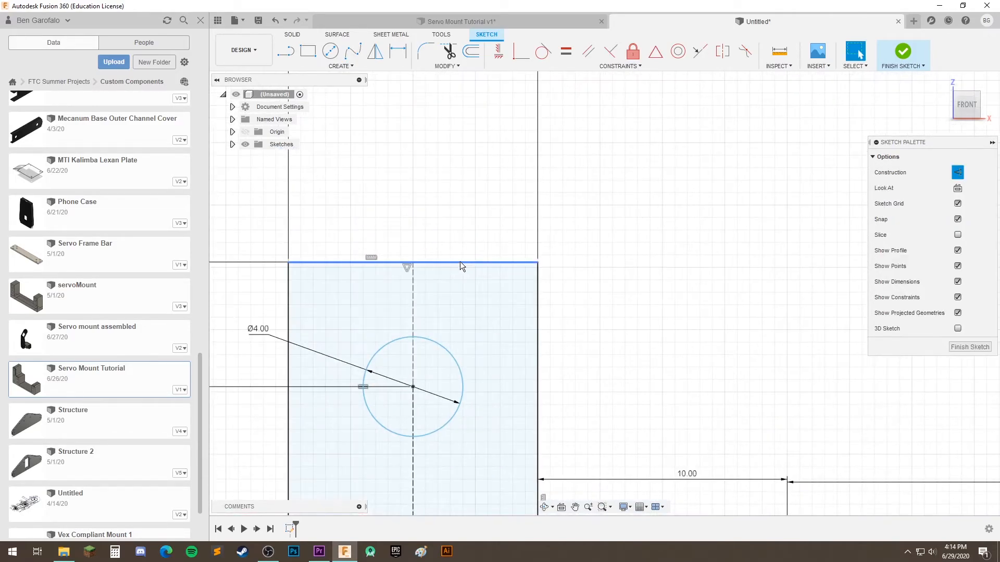
pyautogui.scroll(-2, 460, 261)
pyautogui.scroll(1, 467, 260)
pyautogui.scroll(-3, 455, 255)
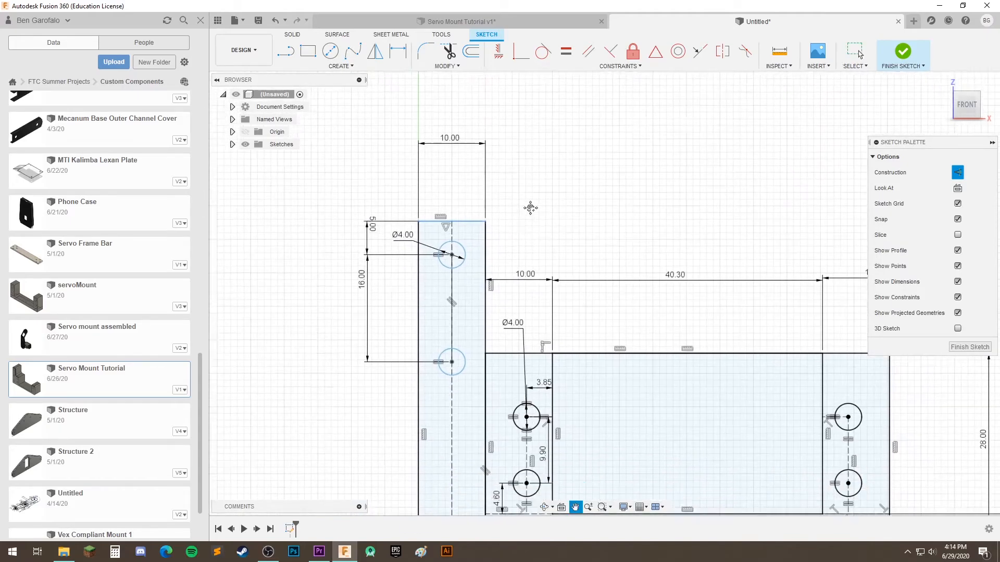
pyautogui.scroll(1, 521, 156)
pyautogui.click(480, 150)
pyautogui.moveTo(480, 149); pyautogui.dragTo(483, 211)
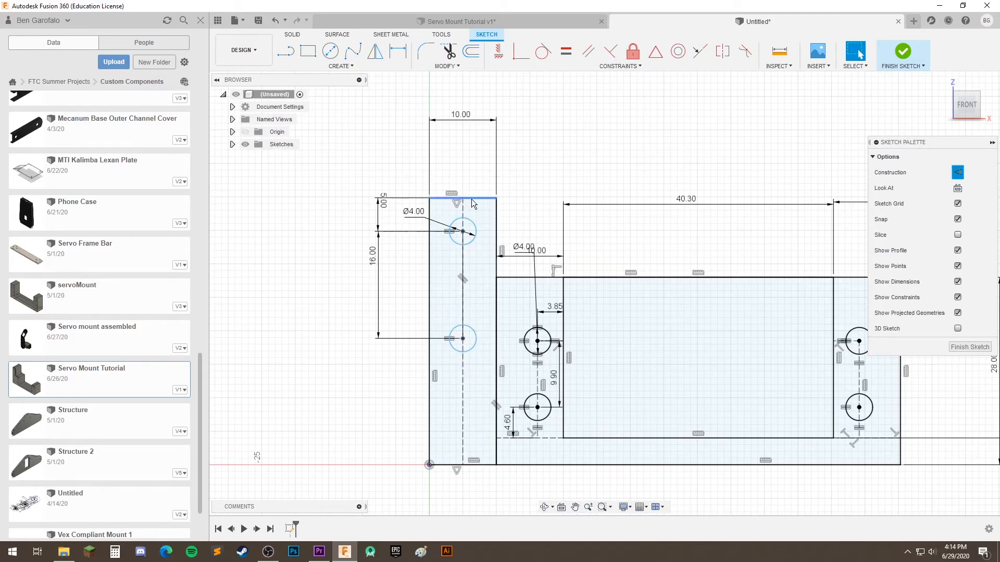
pyautogui.moveTo(641, 255); pyautogui.dragTo(513, 213, button='middle')
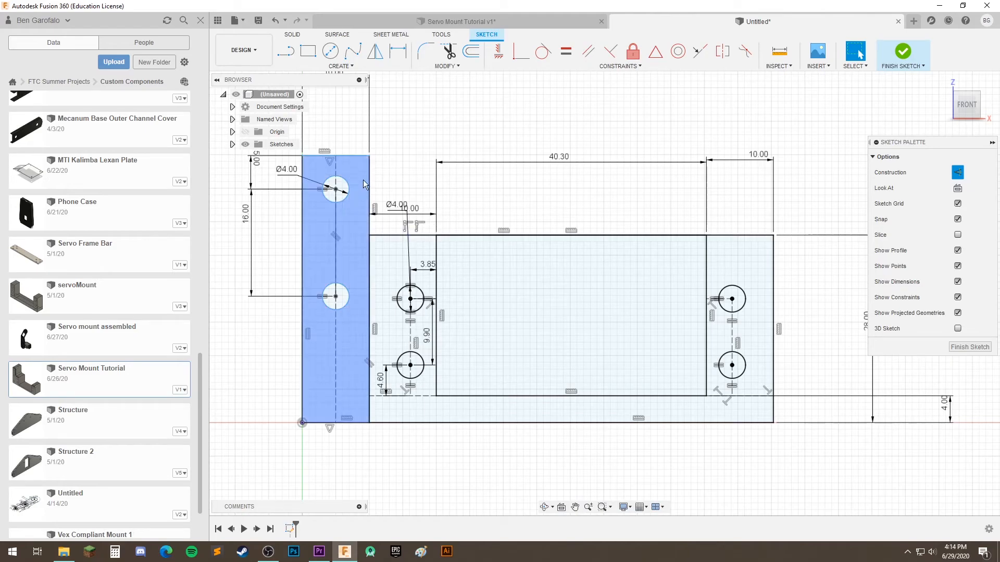
pyautogui.moveTo(349, 157)
pyautogui.mouseDown()
pyautogui.moveTo(348, 110)
pyautogui.moveTo(367, 154)
pyautogui.mouseUp()
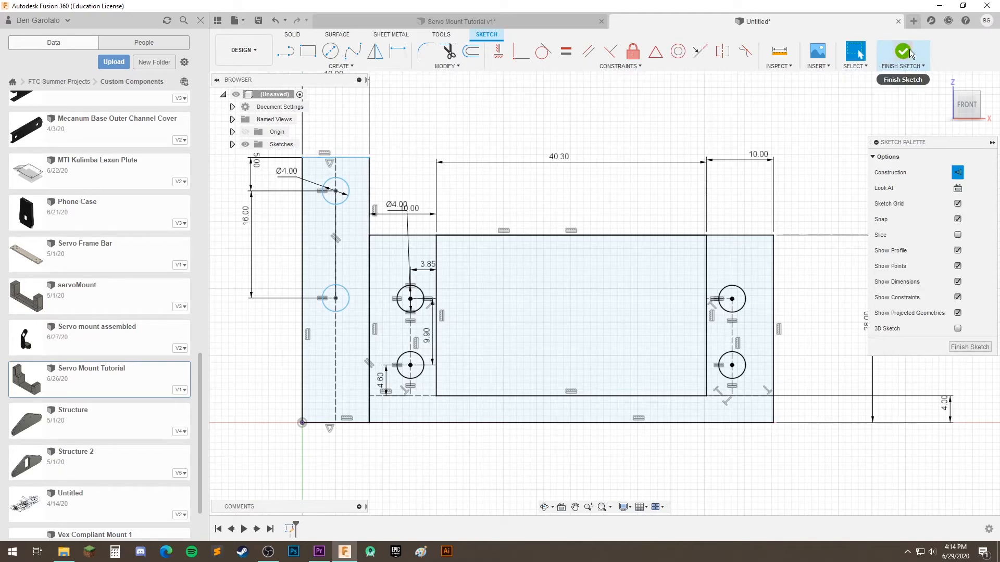
# Finish the sketch and rename it "Main Sketch"
pyautogui.click(909, 49)
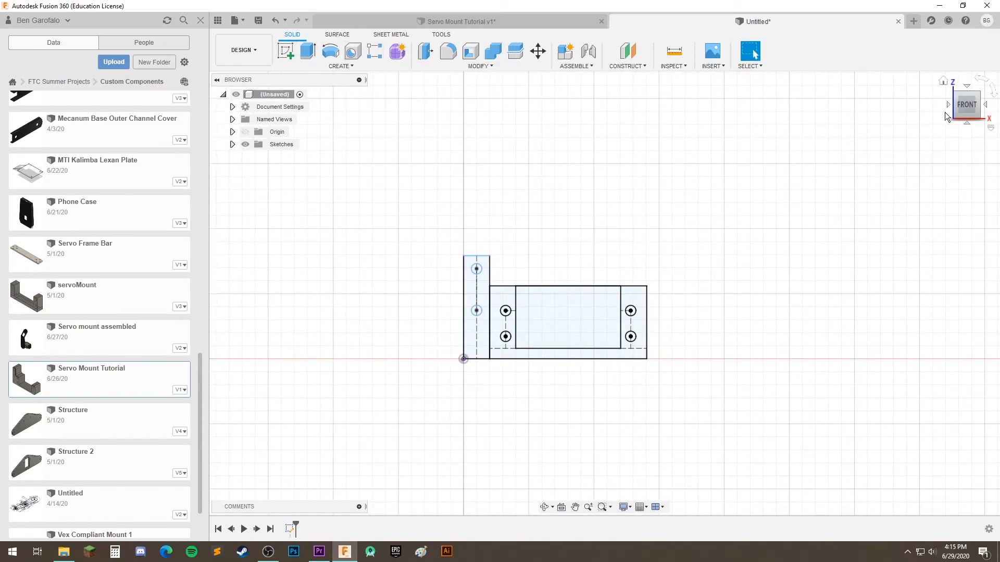
pyautogui.click(944, 82)
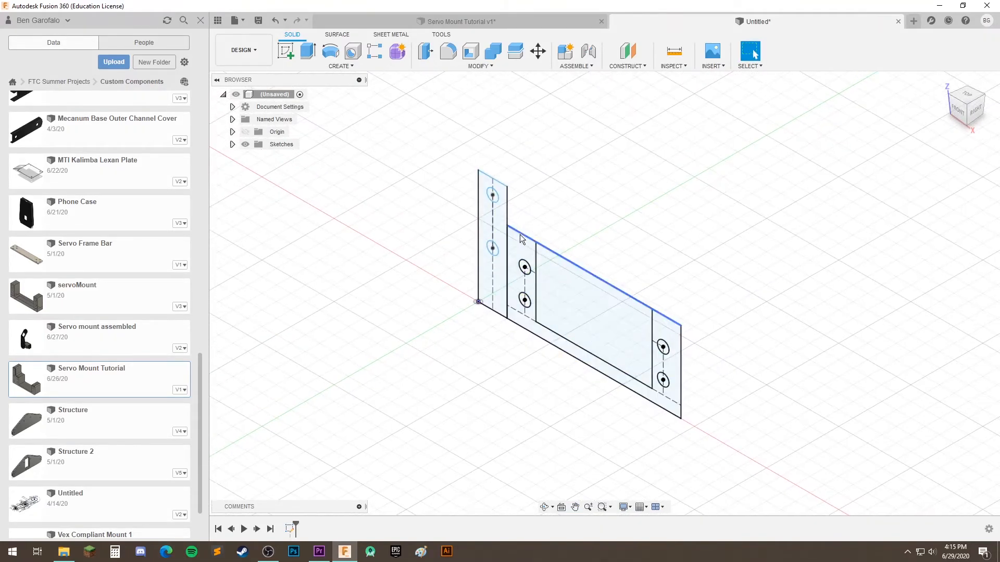
pyautogui.rightClick(291, 529)
pyautogui.click(319, 486)
pyautogui.write('Main Sketch')
pyautogui.press('Return')
pyautogui.click(402, 424)
pyautogui.moveTo(573, 325); pyautogui.dragTo(520, 325, button='middle')
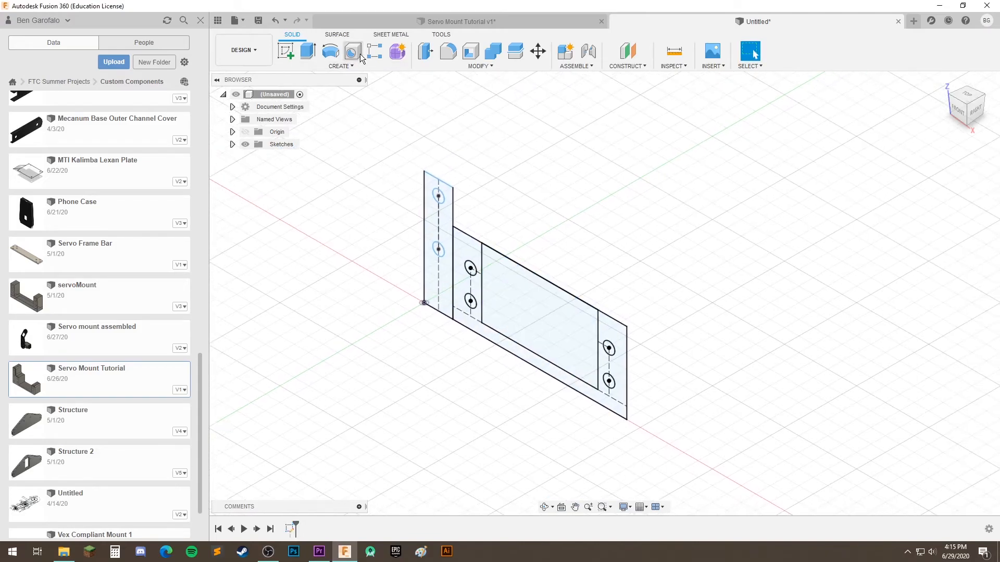
# Extrude the tall arm and servo frame profiles 19 mm as a new body, leaving out the holes and the servo opening
pyautogui.click(313, 55)
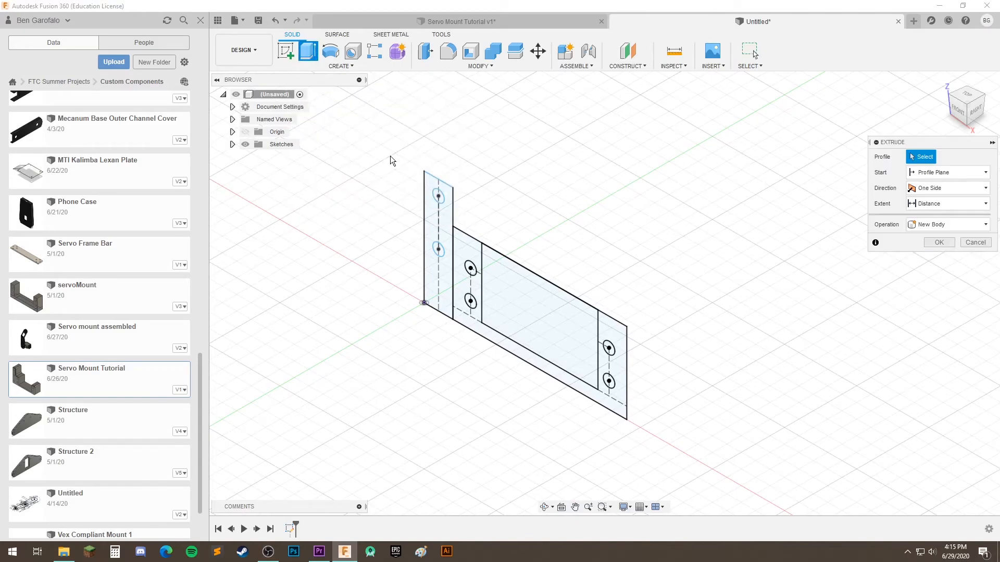
pyautogui.click(431, 231)
pyautogui.click(468, 281)
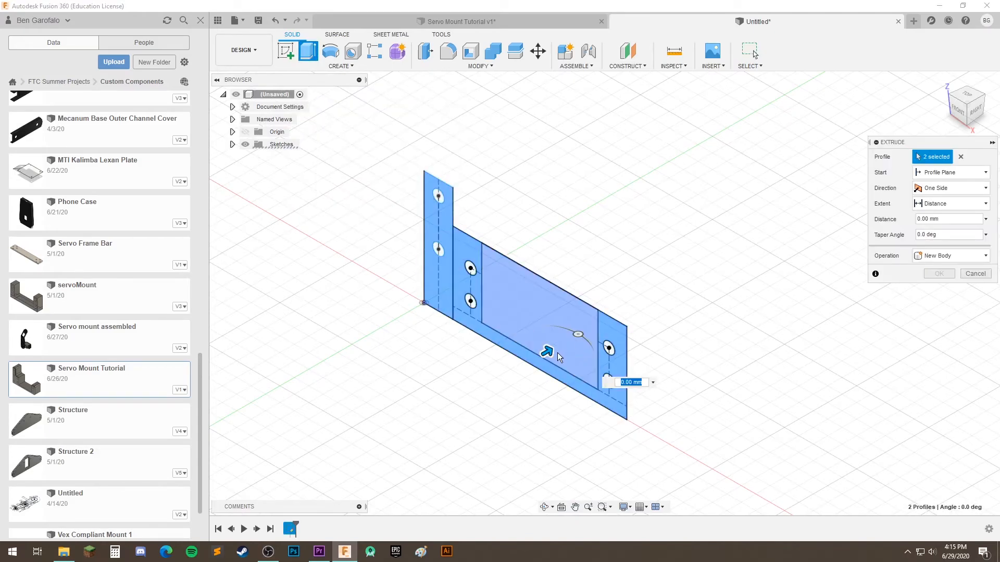
pyautogui.moveTo(545, 353); pyautogui.dragTo(591, 327)
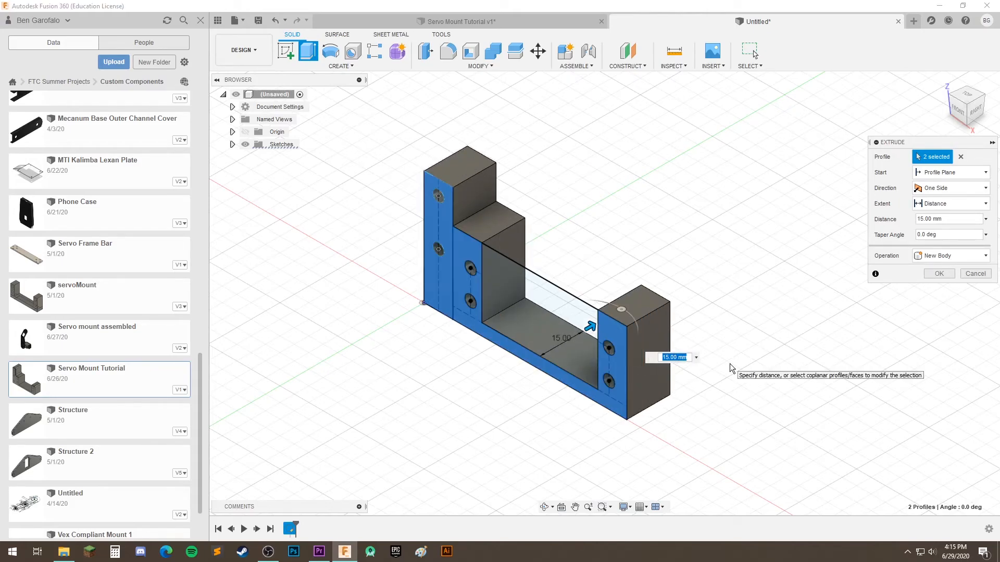
pyautogui.press('Return')
# Fillet the tall arm's top edges and step corner, the short arm's outer top edge and both outer bottom edges with a 2.5 mm radius
pyautogui.moveTo(551, 365); pyautogui.dragTo(605, 316, button='middle')
pyautogui.moveTo(605, 316); pyautogui.dragTo(578, 339, button='middle')
pyautogui.keyDown('shift'); pyautogui.moveTo(542, 436); pyautogui.dragTo(619, 333, button='middle'); pyautogui.keyUp('shift')
pyautogui.click(449, 52)
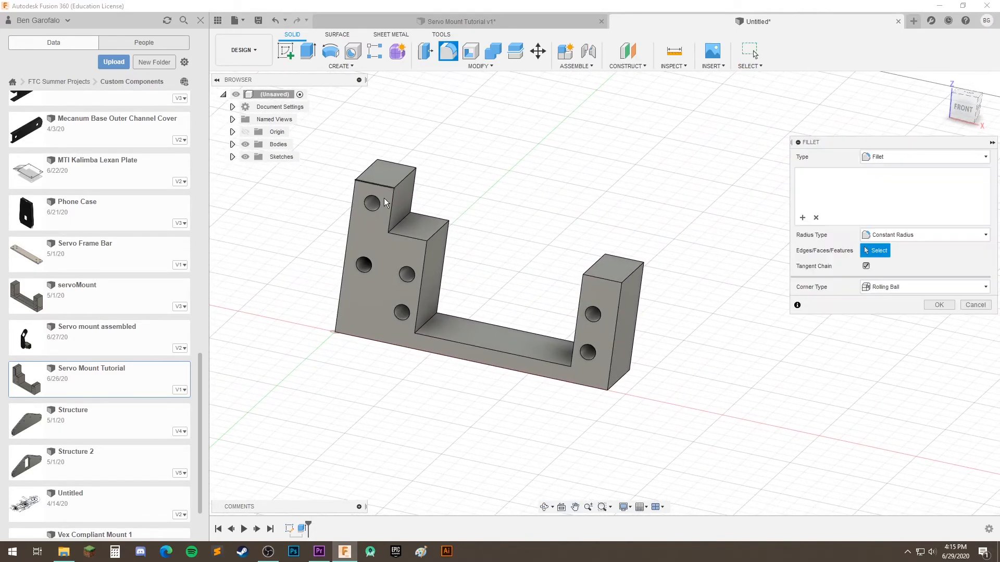
pyautogui.click(399, 222)
pyautogui.click(368, 170)
pyautogui.click(404, 178)
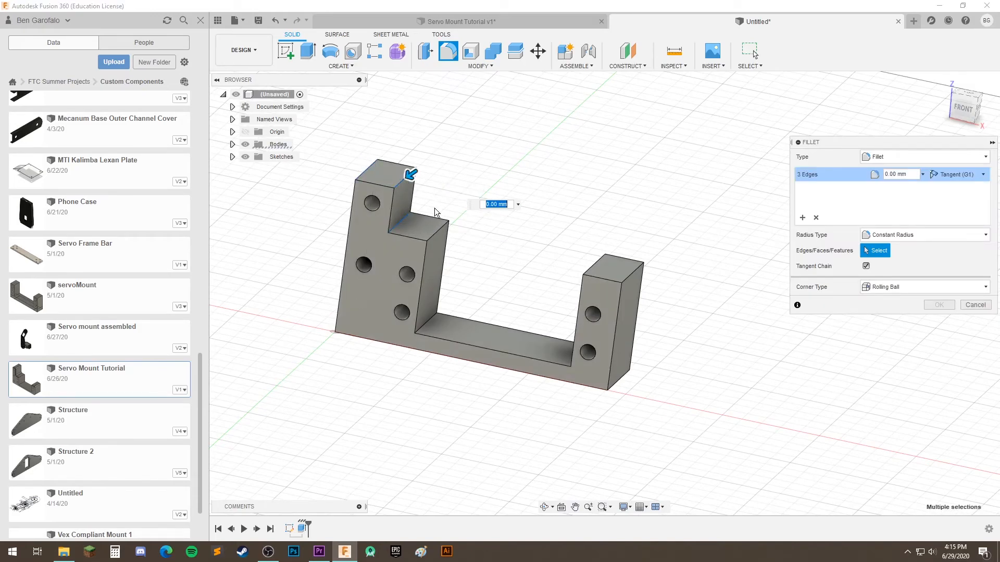
pyautogui.click(637, 277)
pyautogui.keyDown('shift'); pyautogui.moveTo(637, 277); pyautogui.dragTo(439, 325, button='middle'); pyautogui.keyUp('shift')
pyautogui.click(567, 347)
pyautogui.click(486, 286)
pyautogui.moveTo(404, 280); pyautogui.dragTo(482, 216, button='middle')
pyautogui.moveTo(350, 269); pyautogui.dragTo(353, 269)
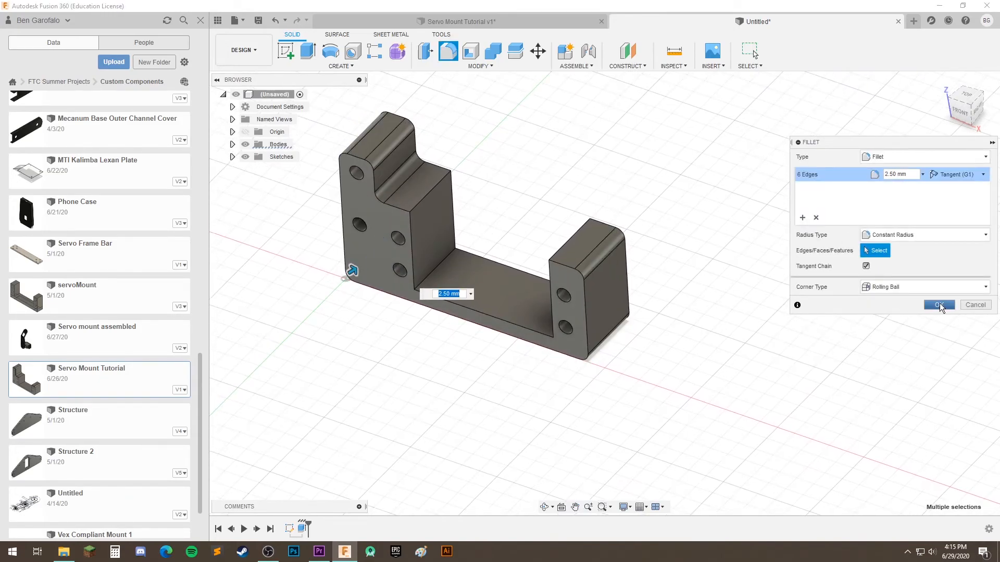
pyautogui.click(938, 305)
# Add an equal-distance chamfer along the outer edges of the mount's front face, from the tall arm around the base to the short arm
pyautogui.moveTo(522, 357); pyautogui.dragTo(588, 419, button='middle')
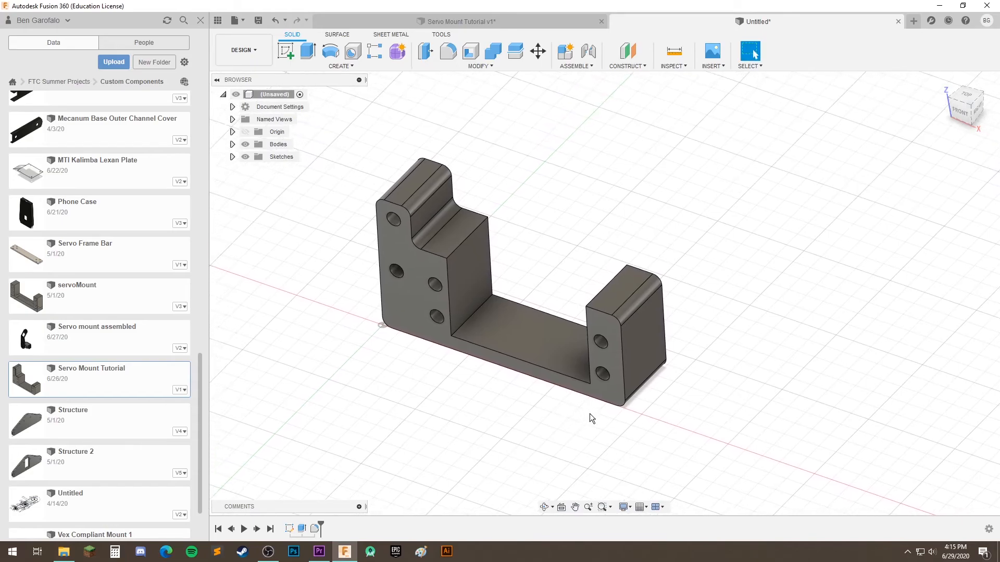
pyautogui.click(476, 67)
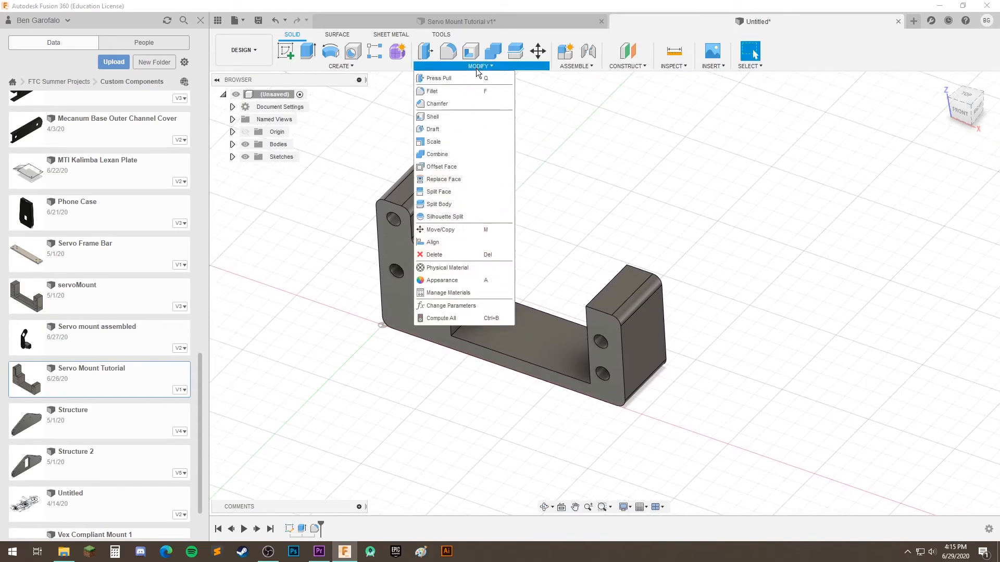
pyautogui.click(438, 104)
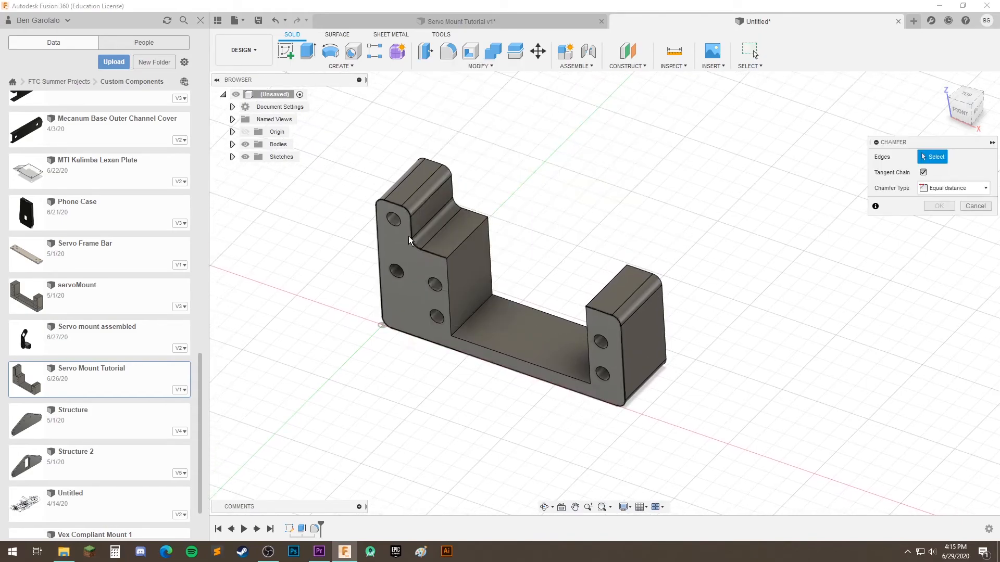
pyautogui.click(411, 232)
pyautogui.click(600, 394)
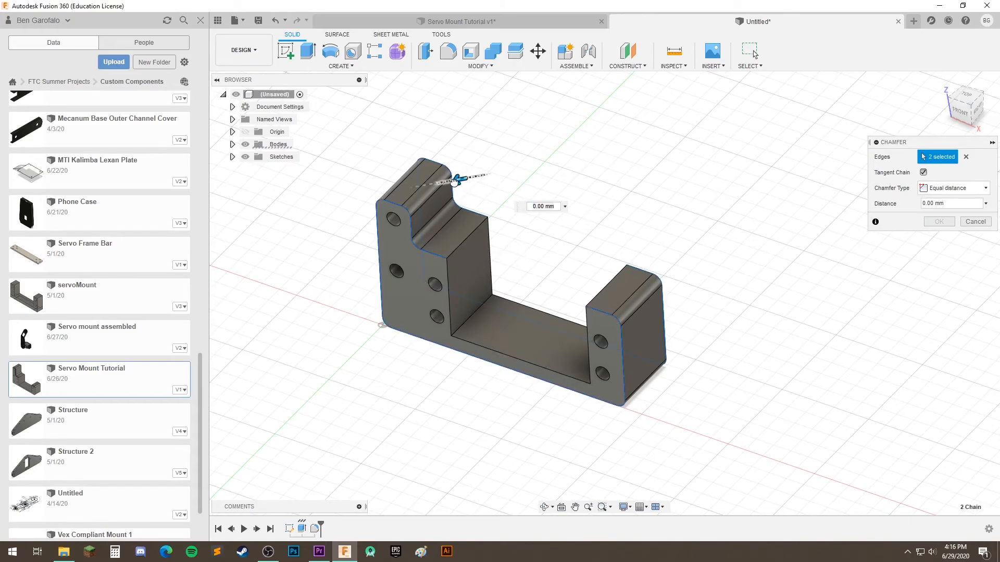
pyautogui.scroll(5, 442, 201)
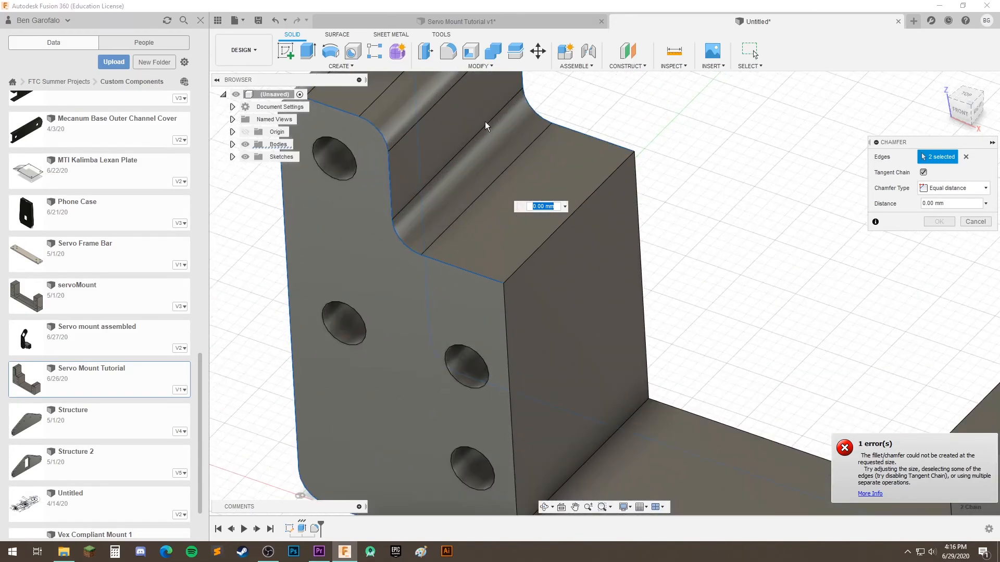
pyautogui.click(478, 67)
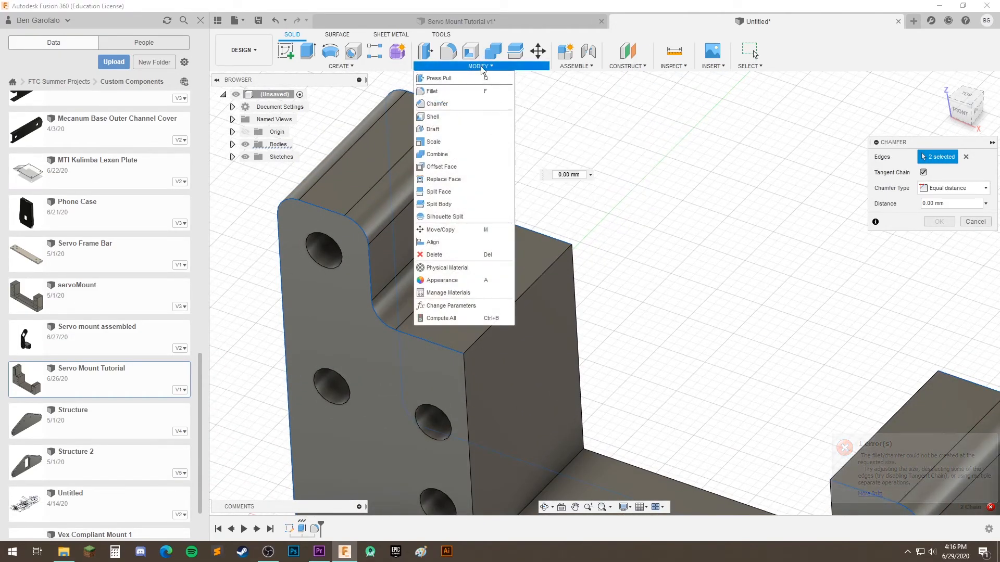
pyautogui.moveTo(480, 152); pyautogui.dragTo(463, 152)
pyautogui.scroll(-5, 396, 195)
pyautogui.click(938, 221)
pyautogui.scroll(-3, 561, 345)
pyautogui.scroll(4, 567, 339)
pyautogui.scroll(2, 567, 335)
pyautogui.moveTo(552, 331); pyautogui.dragTo(624, 326, button='middle')
pyautogui.scroll(-2, 626, 335)
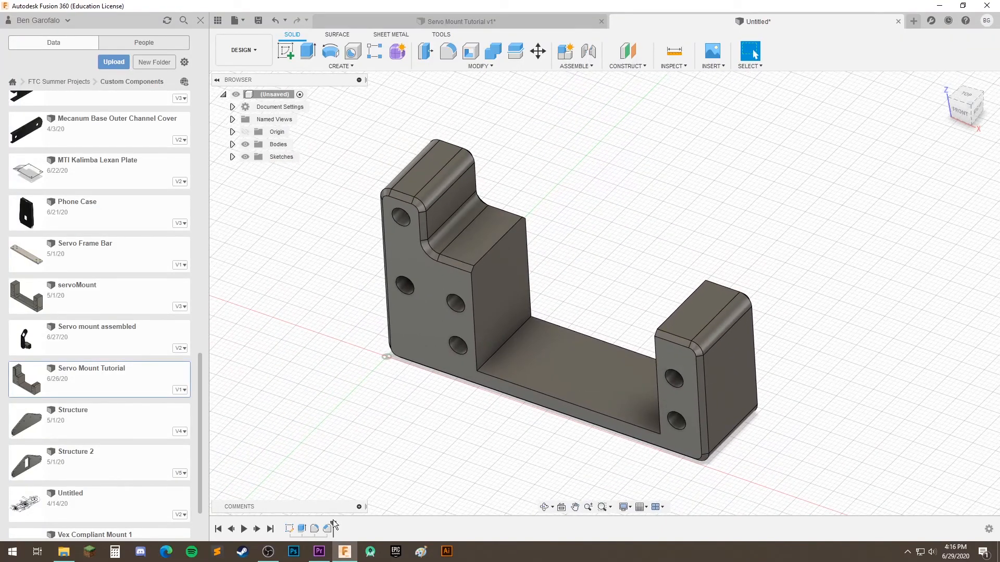
# Edit the front profile sketch and add a small circle on the tall arm's centerline below its lower hole
pyautogui.moveTo(564, 368); pyautogui.dragTo(493, 313, button='middle')
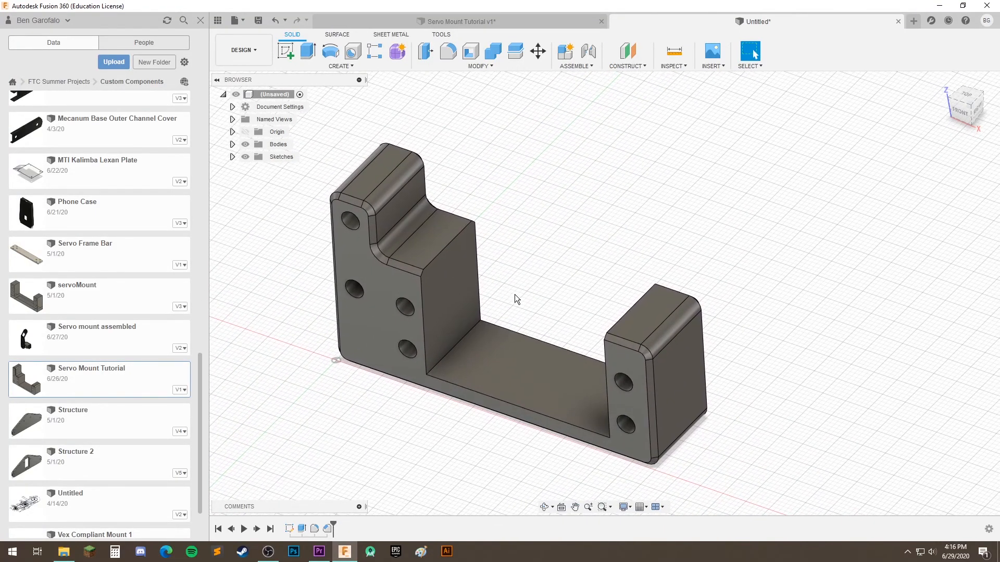
pyautogui.rightClick(301, 529)
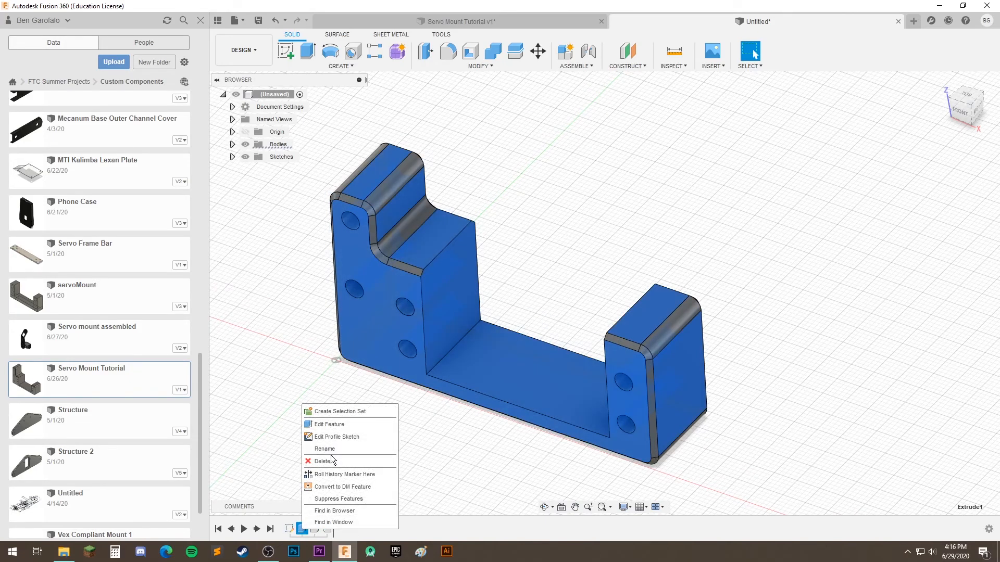
pyautogui.click(339, 531)
pyautogui.doubleClick(290, 529)
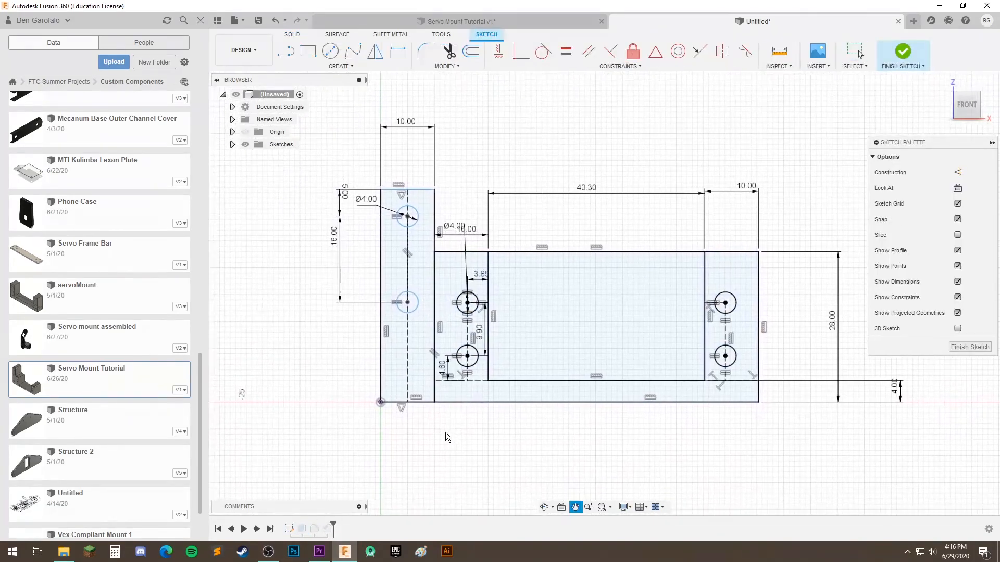
pyautogui.scroll(3, 446, 434)
pyautogui.press('c')
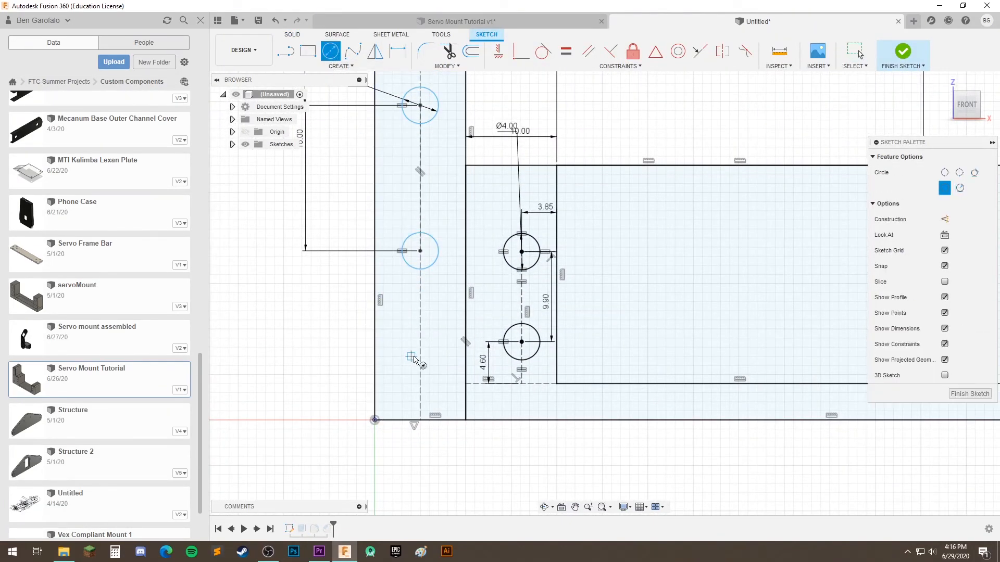
pyautogui.click(420, 357)
pyautogui.click(433, 357)
pyautogui.press('Escape')
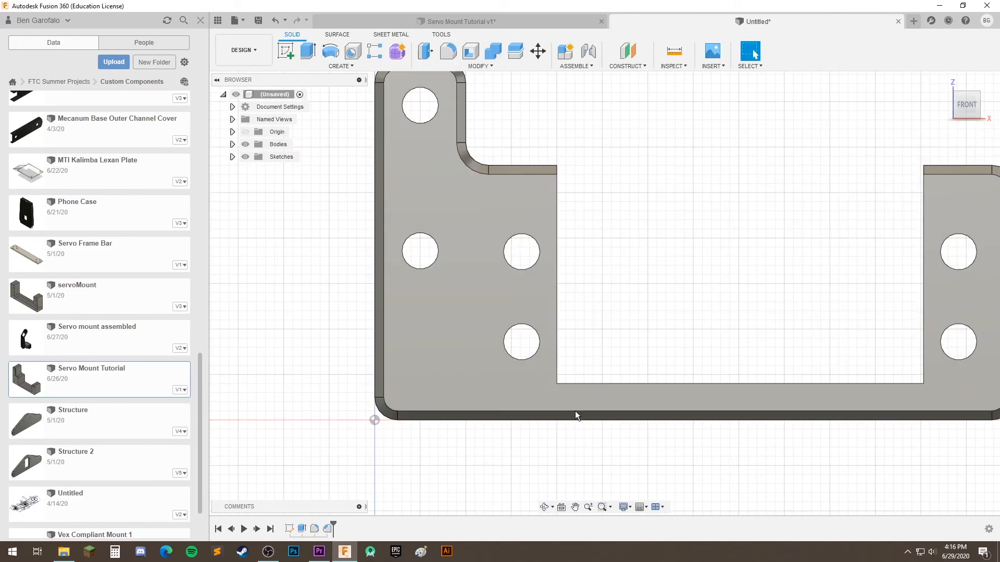
pyautogui.scroll(-5, 575, 411)
pyautogui.keyDown('shift'); pyautogui.moveTo(607, 389); pyautogui.dragTo(546, 396, button='middle'); pyautogui.keyUp('shift')
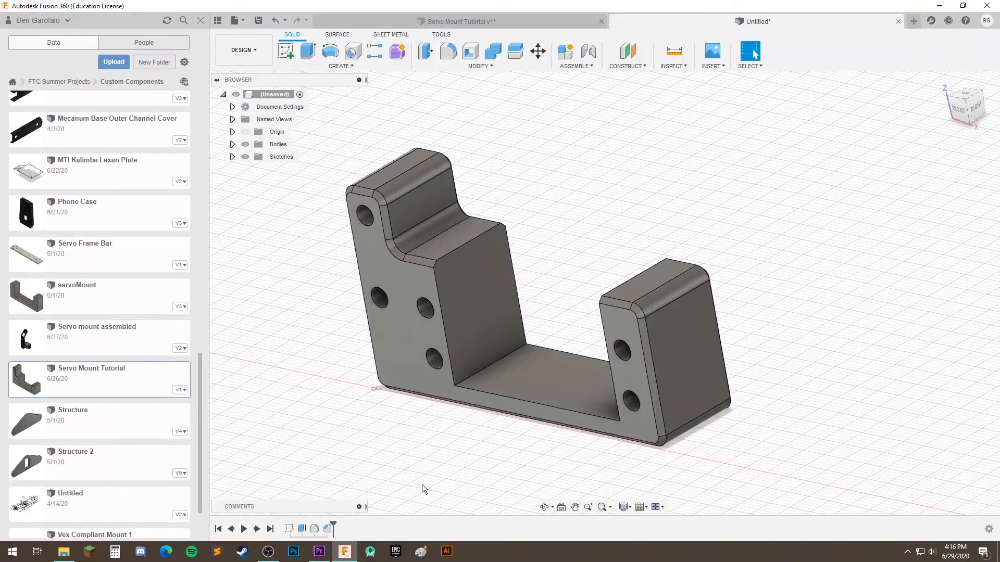
# Edit the extrusion to remove the new circle from its profiles, cutting an extra hole through the tall arm
pyautogui.doubleClick(301, 529)
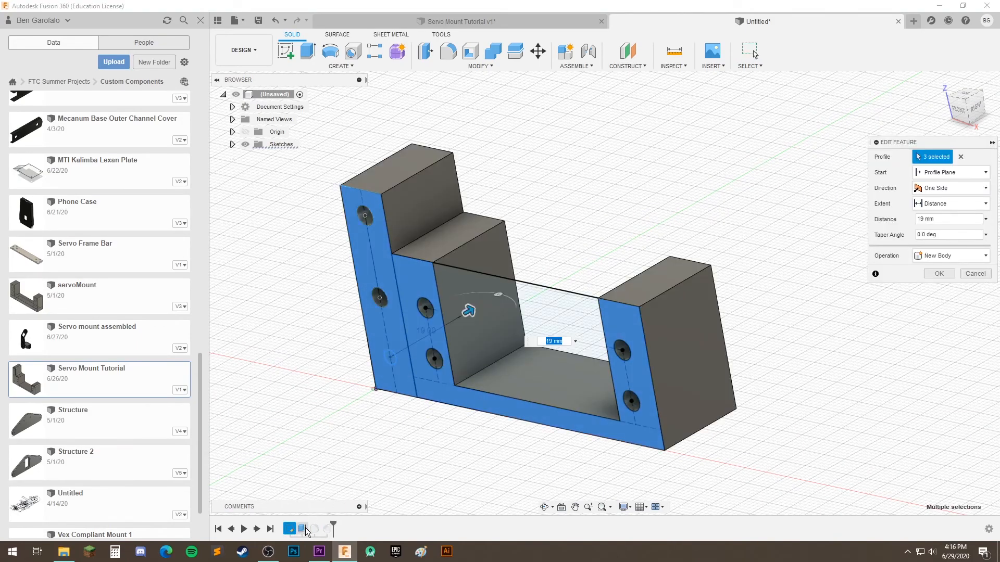
pyautogui.click(392, 363)
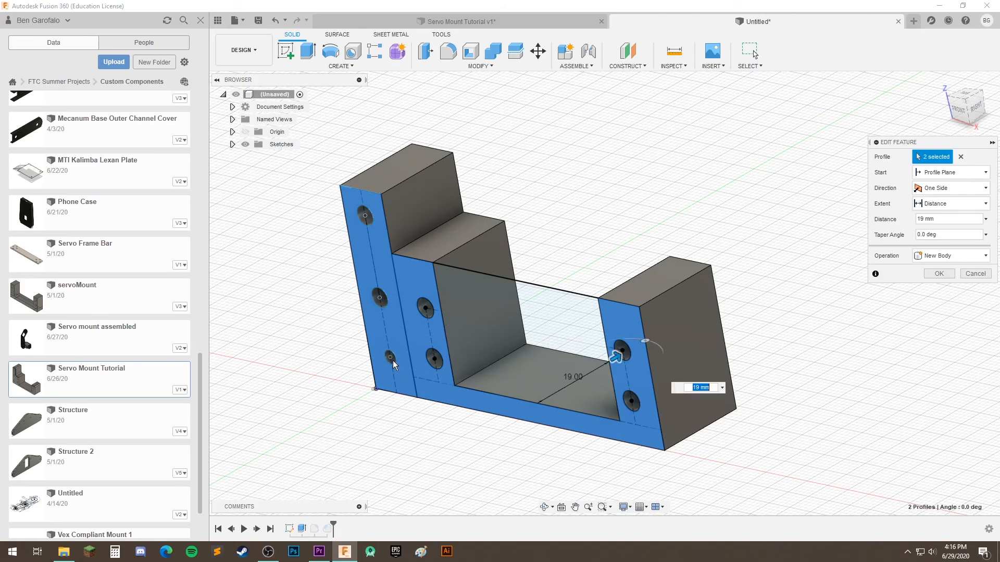
pyautogui.click(938, 278)
pyautogui.scroll(-2, 482, 399)
pyautogui.keyDown('shift'); pyautogui.moveTo(487, 398); pyautogui.dragTo(529, 390, button='middle'); pyautogui.keyUp('shift')
pyautogui.scroll(3, 529, 389)
pyautogui.scroll(-3, 613, 422)
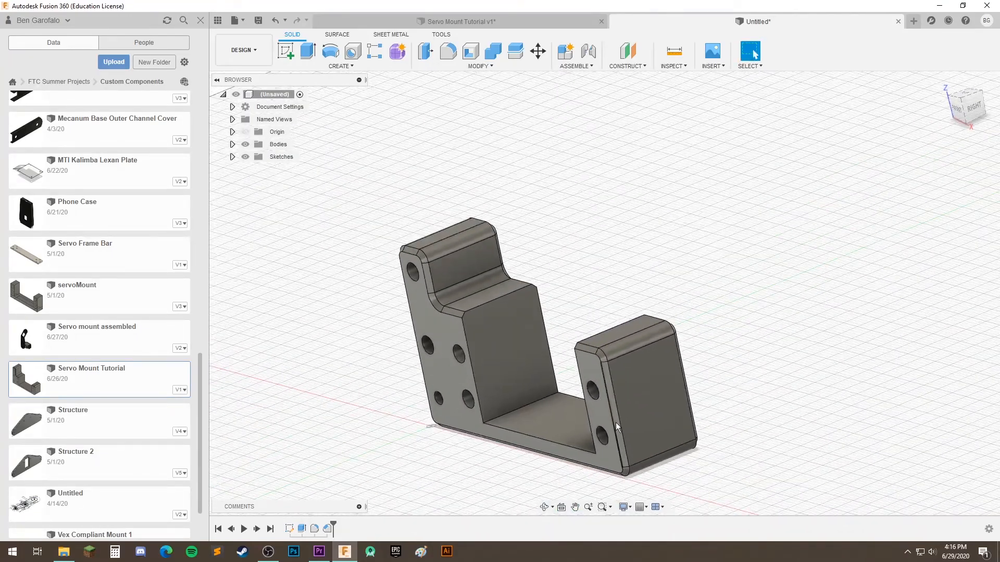
pyautogui.moveTo(614, 421); pyautogui.dragTo(619, 385, button='middle')
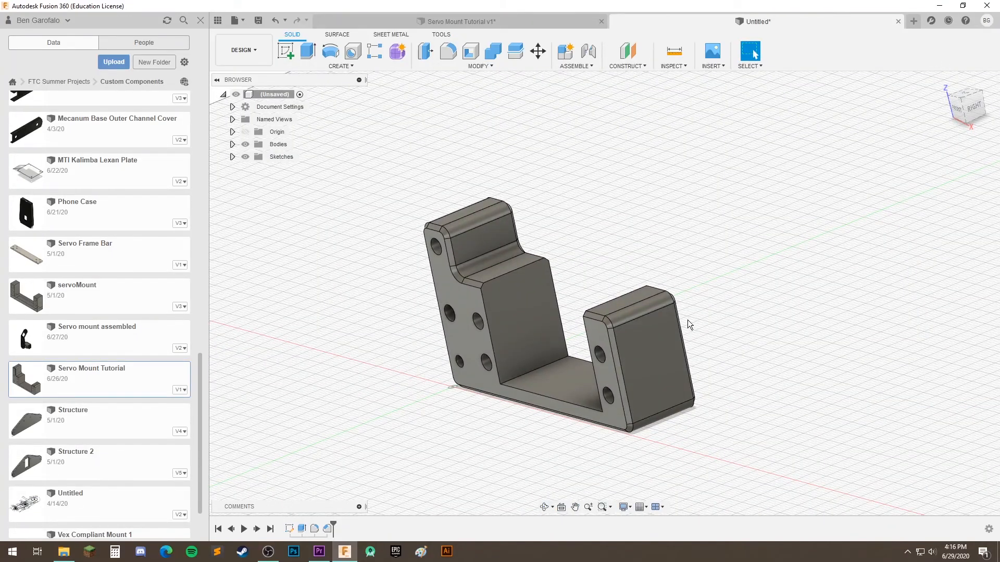
pyautogui.keyDown('shift'); pyautogui.moveTo(645, 354); pyautogui.dragTo(729, 351, button='middle'); pyautogui.keyUp('shift')
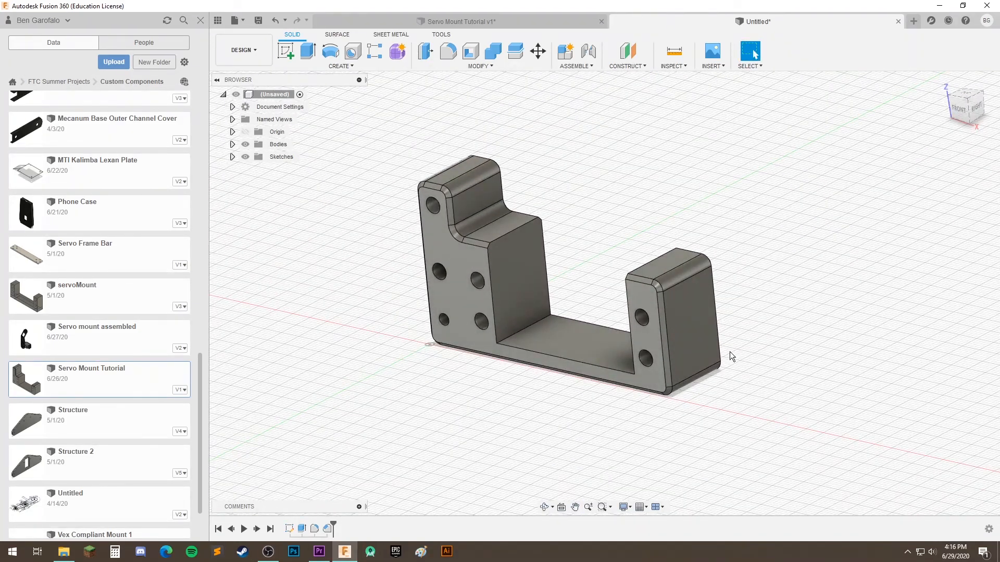